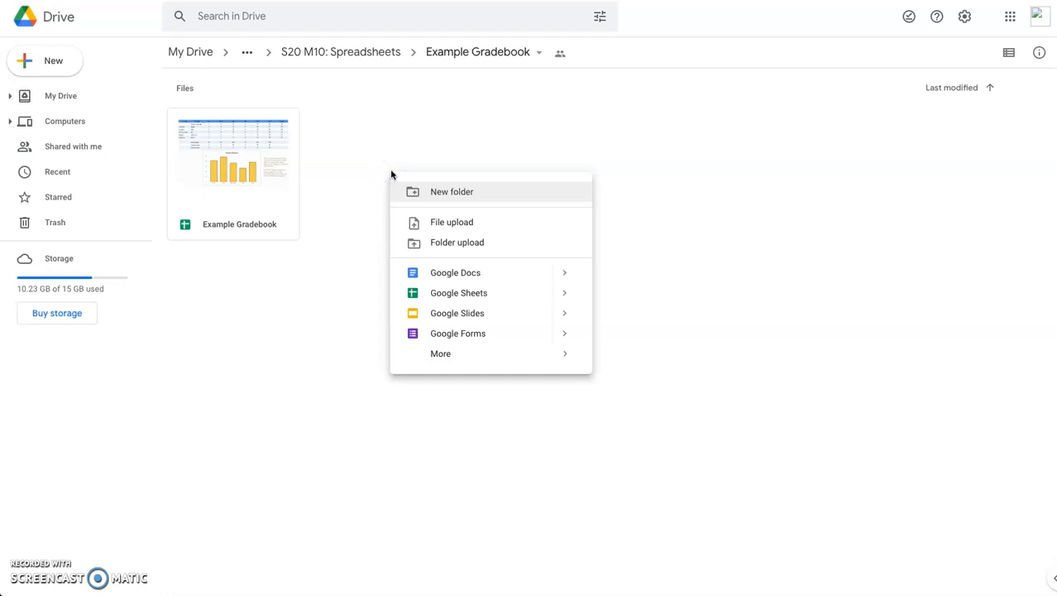
# - Open the Example Gradebook spreadsheet, view the sample gradebook on its first sheet, and go to the empty Sheet3
pyautogui.click(67, 71)
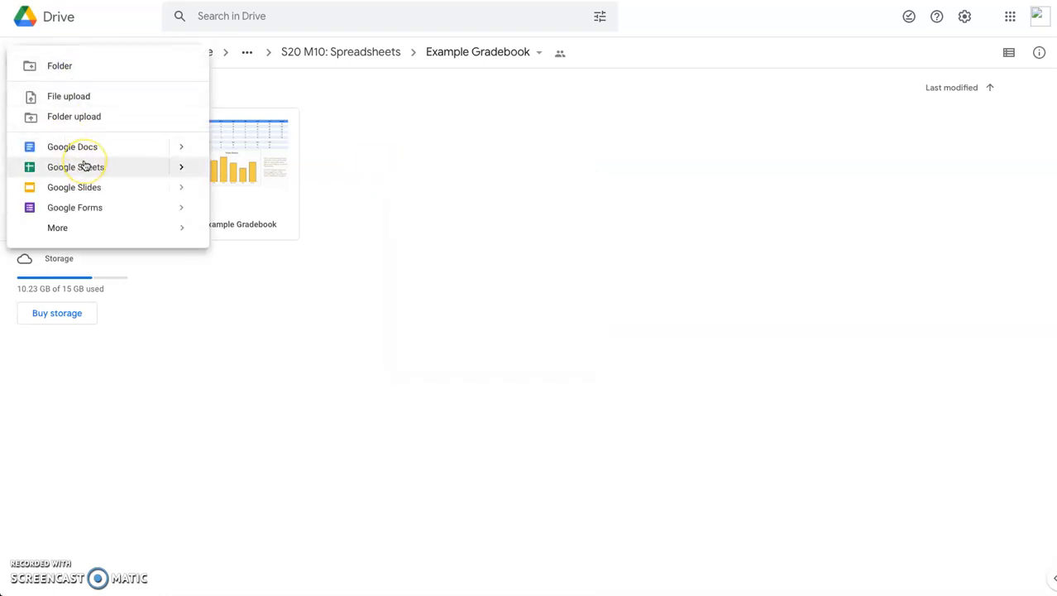
pyautogui.click(394, 140)
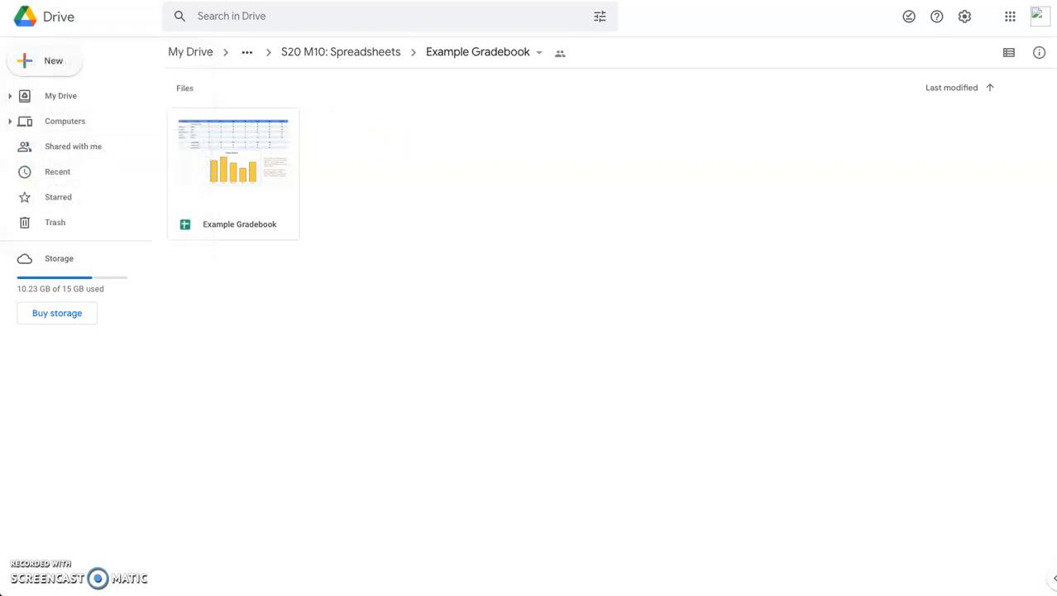
pyautogui.doubleClick(245, 174)
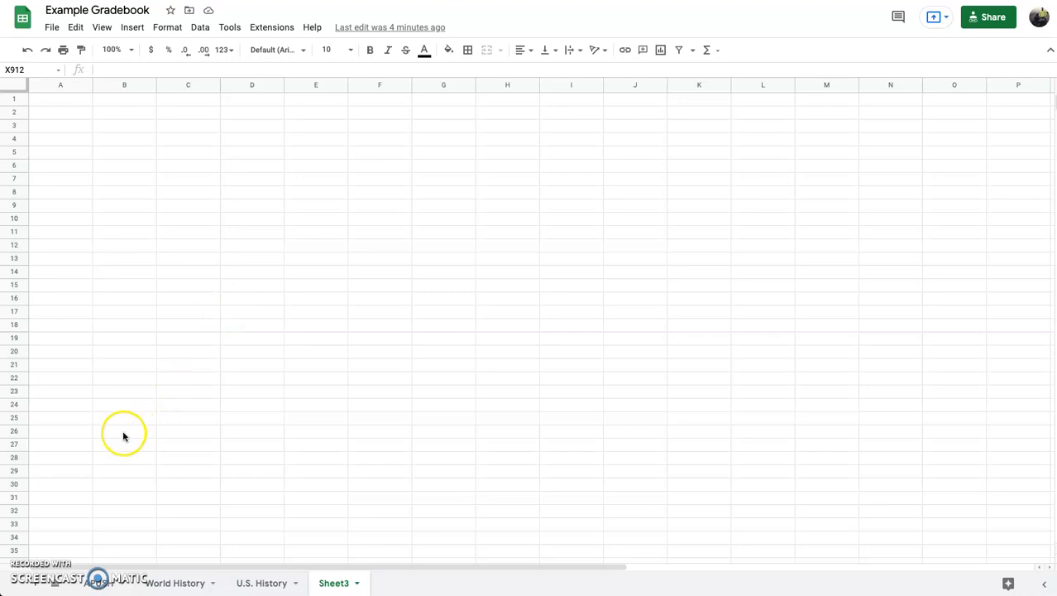
pyautogui.click(97, 582)
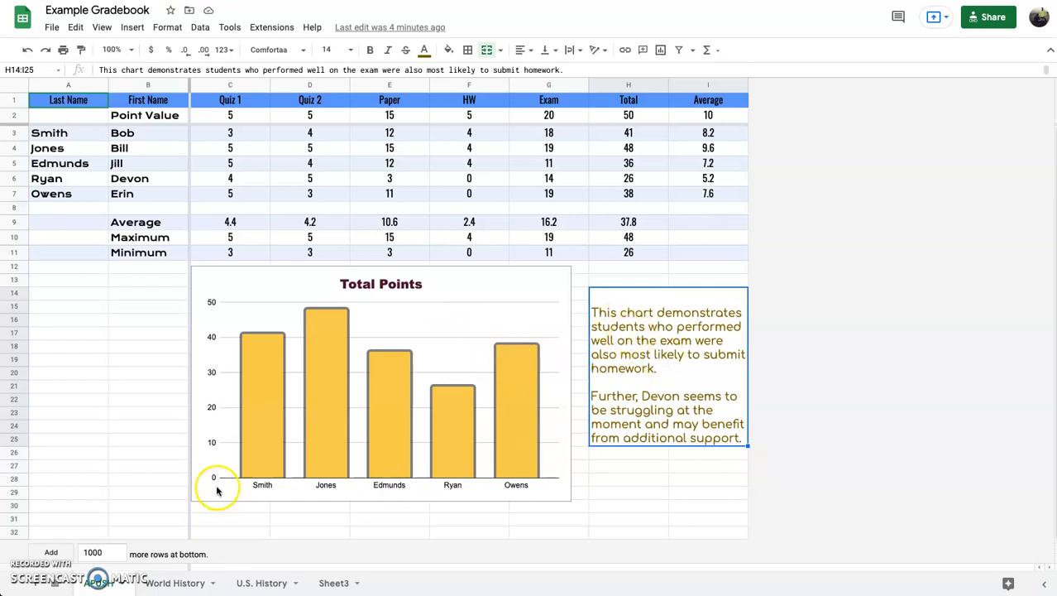
pyautogui.click(331, 582)
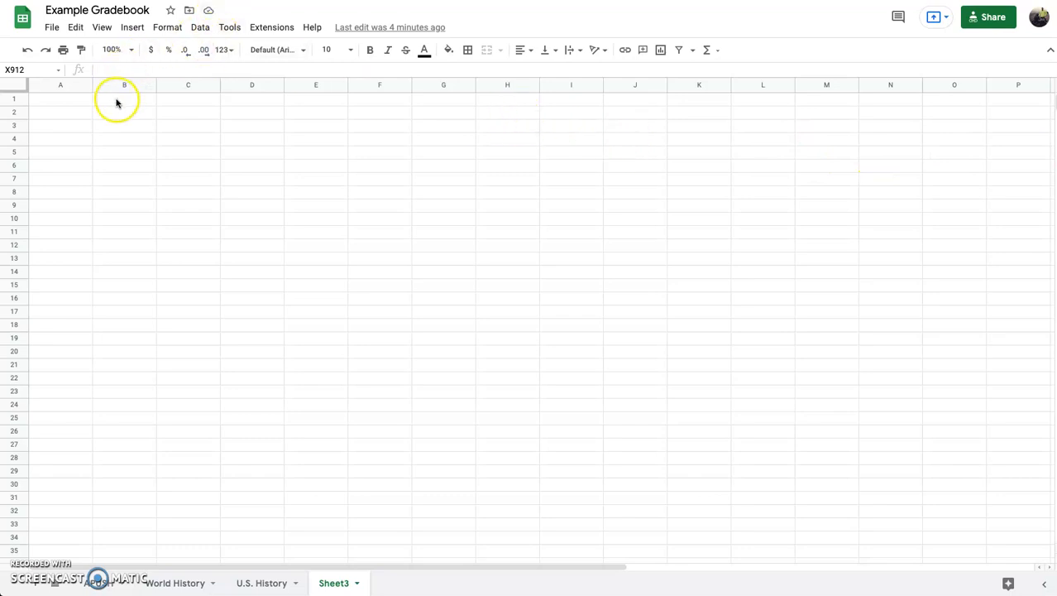
# - Enter the column headings "Last Name" in A1 and "First Name" in B1
pyautogui.click(73, 101)
pyautogui.write('L')
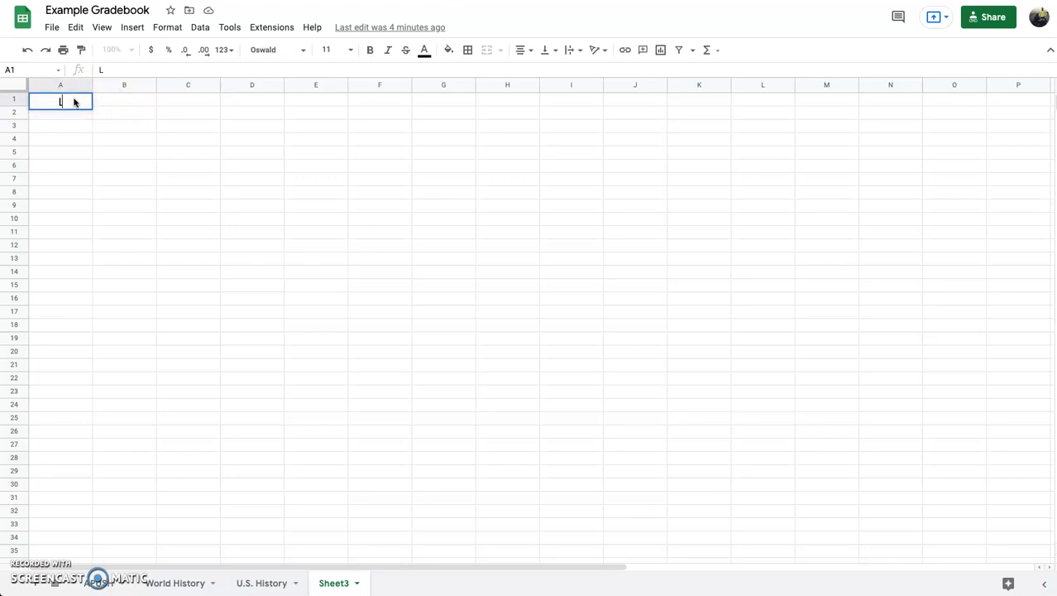
pyautogui.write('ast Name')
pyautogui.press('Tab')
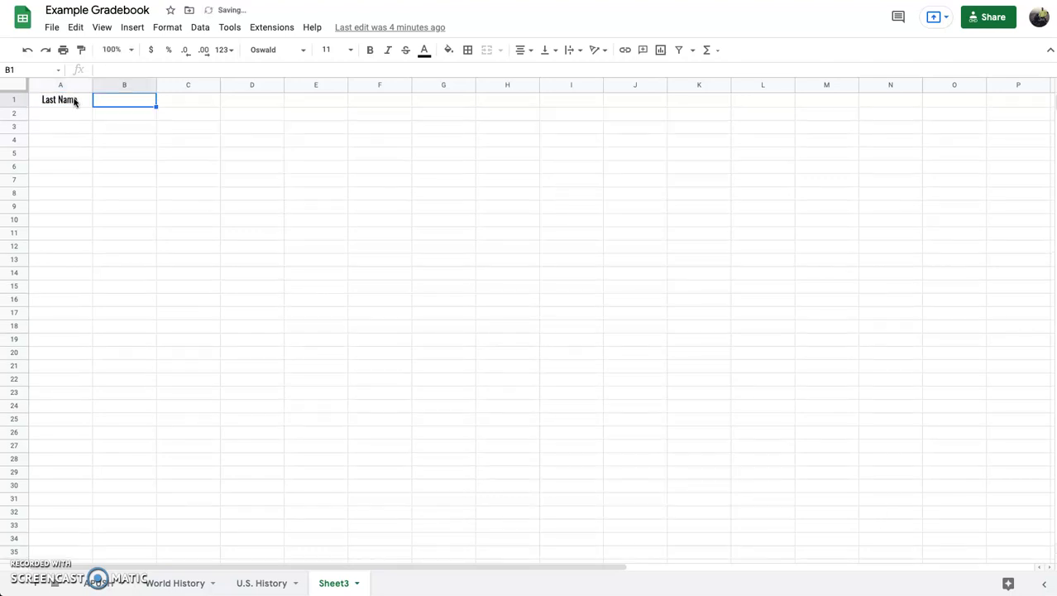
pyautogui.write('First Name')
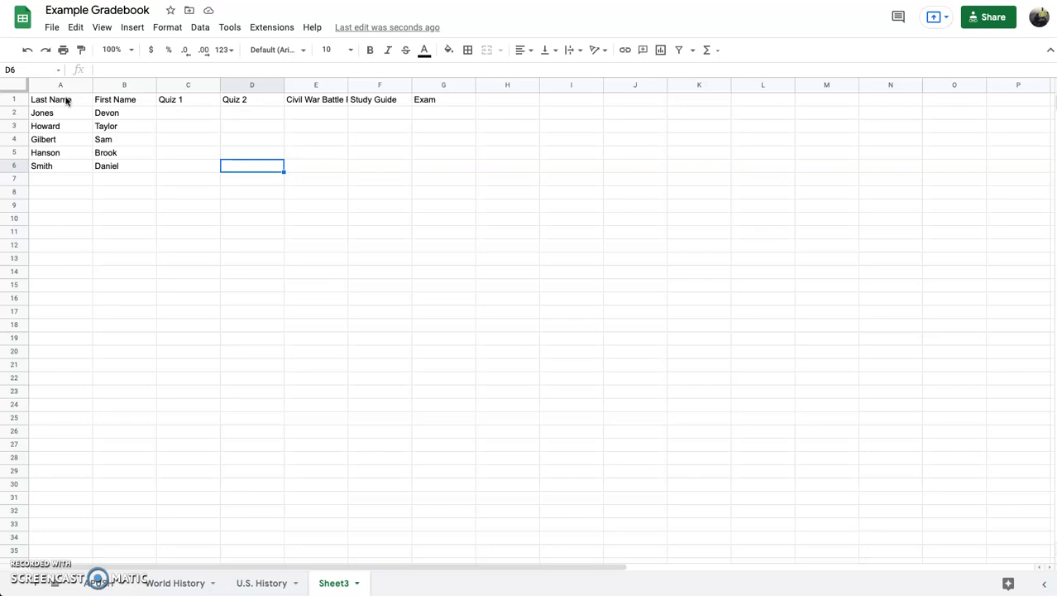
pyautogui.moveTo(68, 100); pyautogui.dragTo(451, 173)
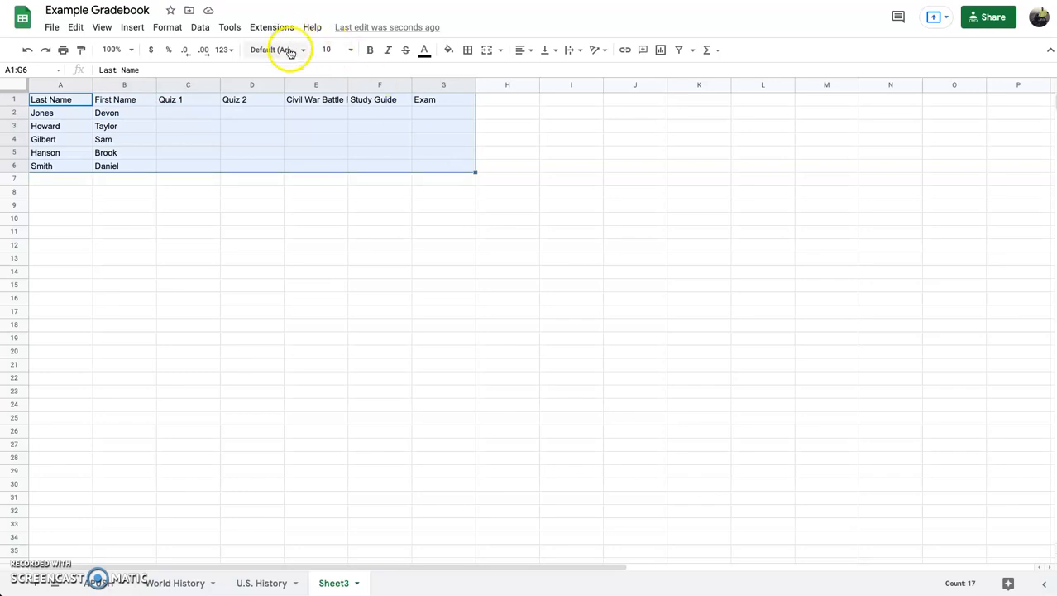
pyautogui.click(285, 50)
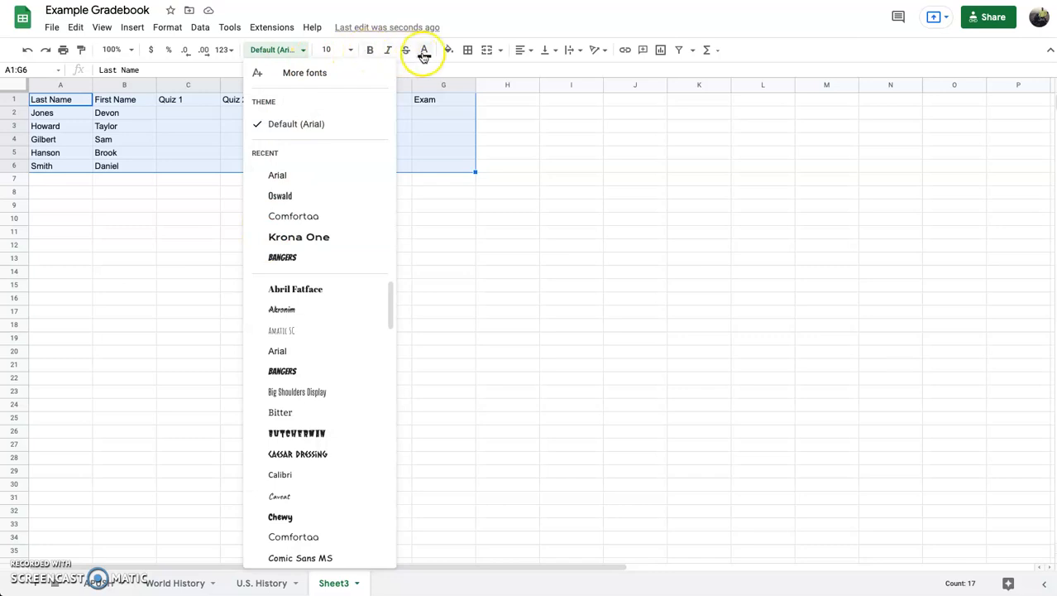
pyautogui.click(534, 26)
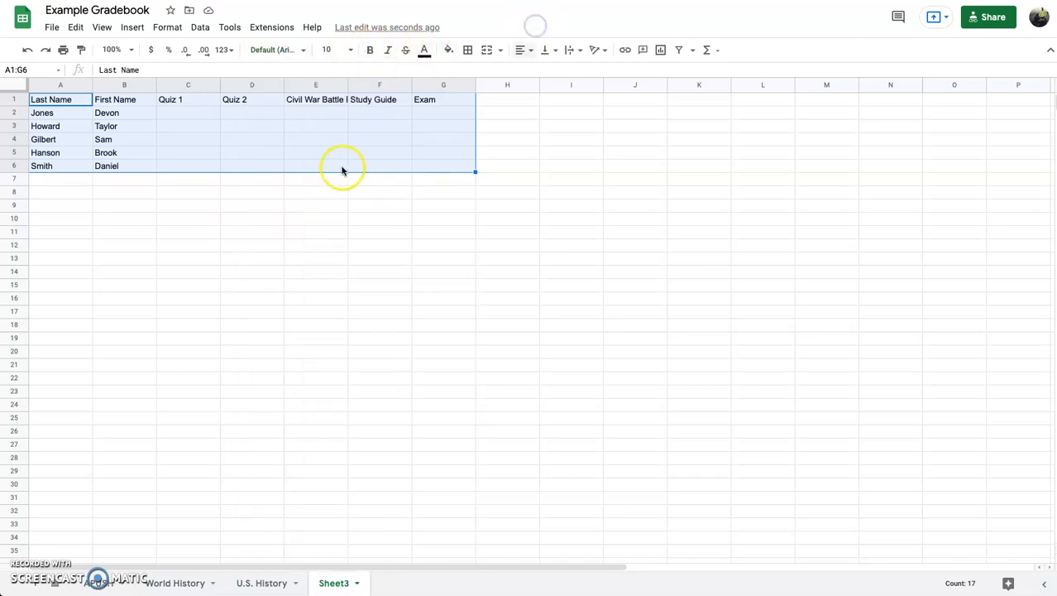
pyautogui.click(309, 154)
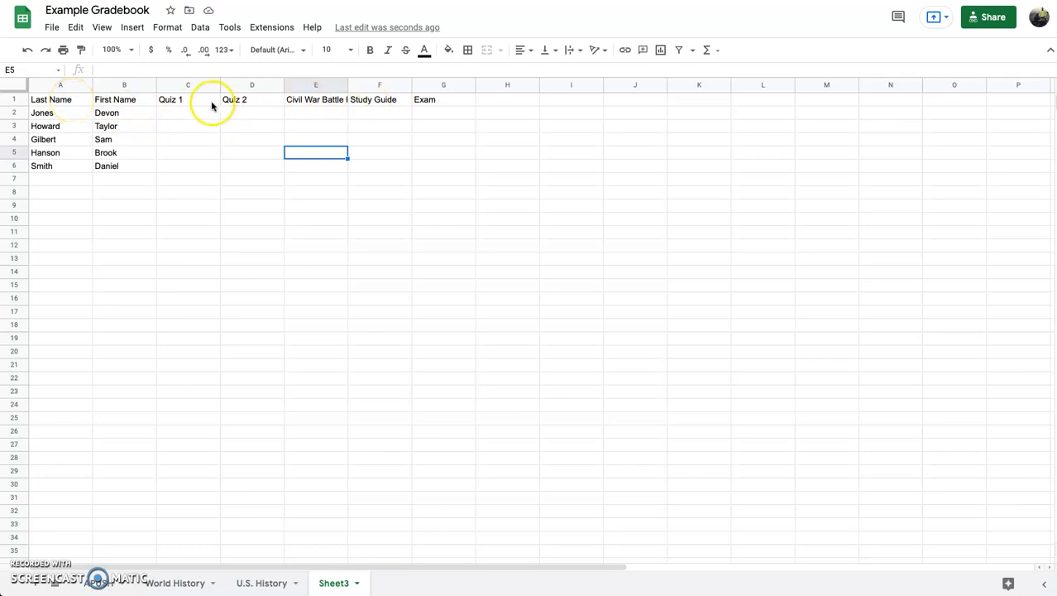
# - Insert a row above the first student and label it "Total Points" in B2
pyautogui.rightClick(18, 113)
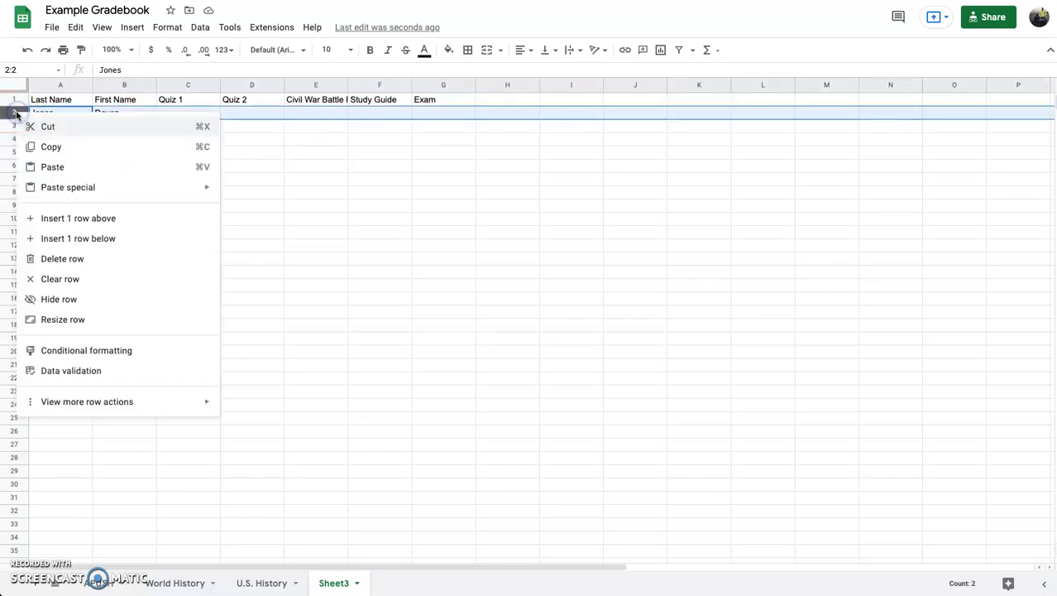
pyautogui.click(52, 218)
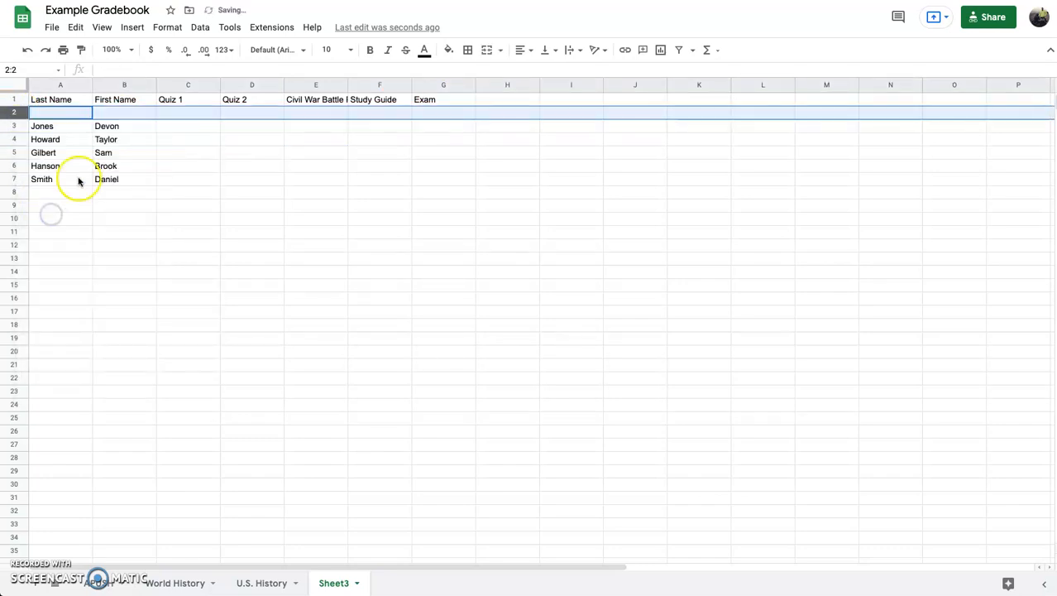
pyautogui.click(116, 112)
pyautogui.write('Total Points')
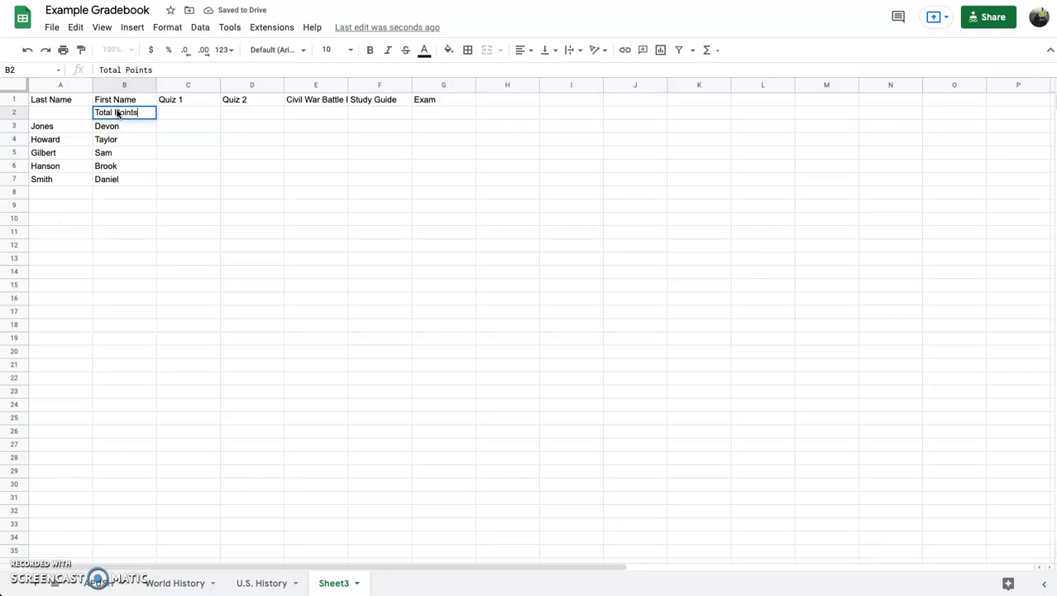
# - Fill in the Total Points row from C2 to G2 with 5, 5, 10, 5 and 20
pyautogui.press('Tab')
pyautogui.write('5')
pyautogui.press('Tab')
pyautogui.write('5')
pyautogui.press('Tab')
pyautogui.write('10')
pyautogui.press('Tab')
pyautogui.write('5')
pyautogui.press('Tab')
pyautogui.write('20')
pyautogui.press('Return')
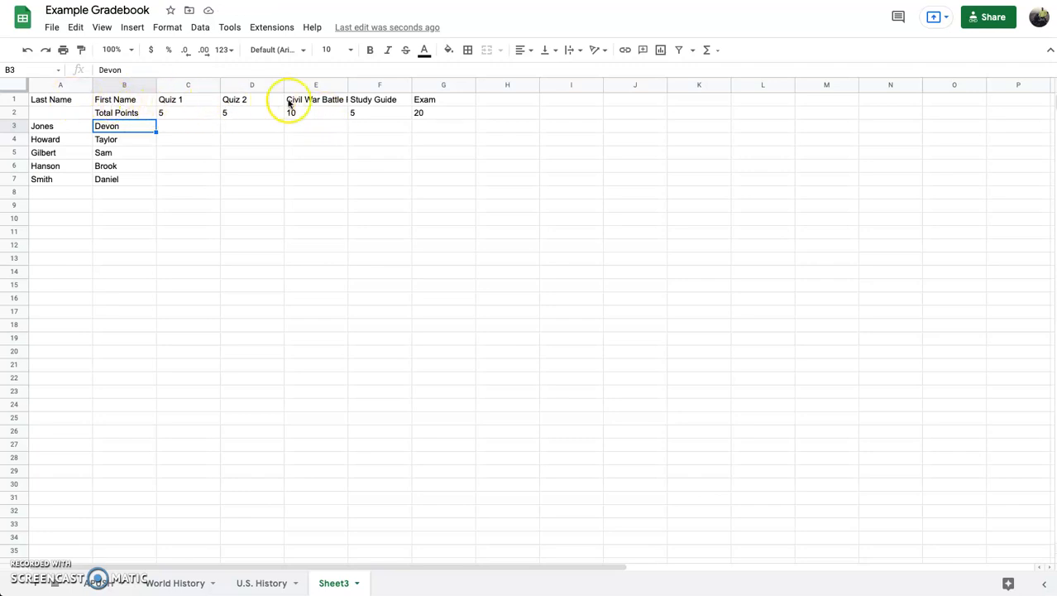
pyautogui.click(329, 99)
pyautogui.doubleClick(328, 99)
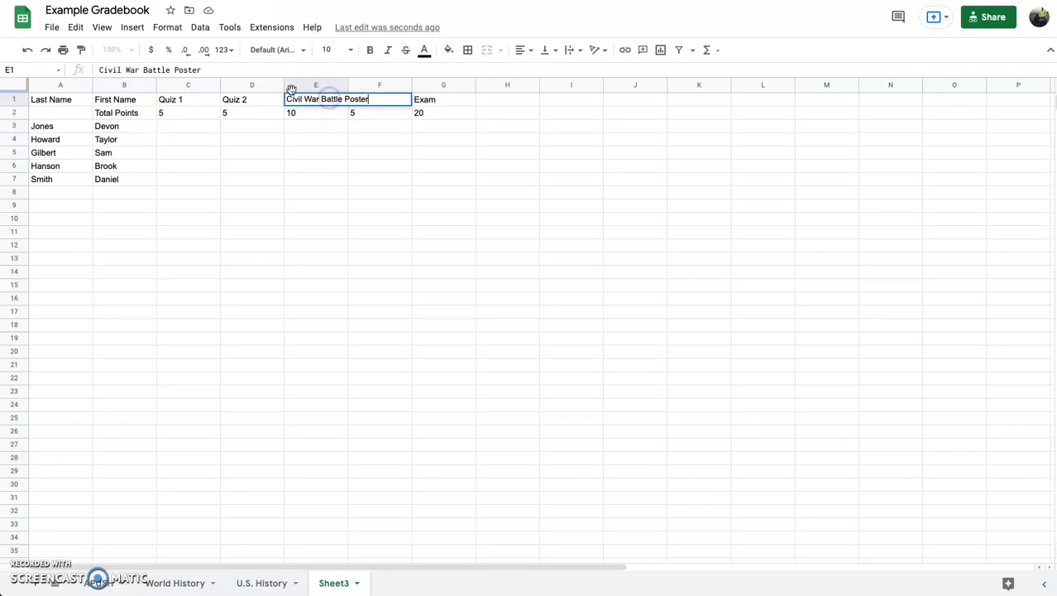
pyautogui.click(246, 131)
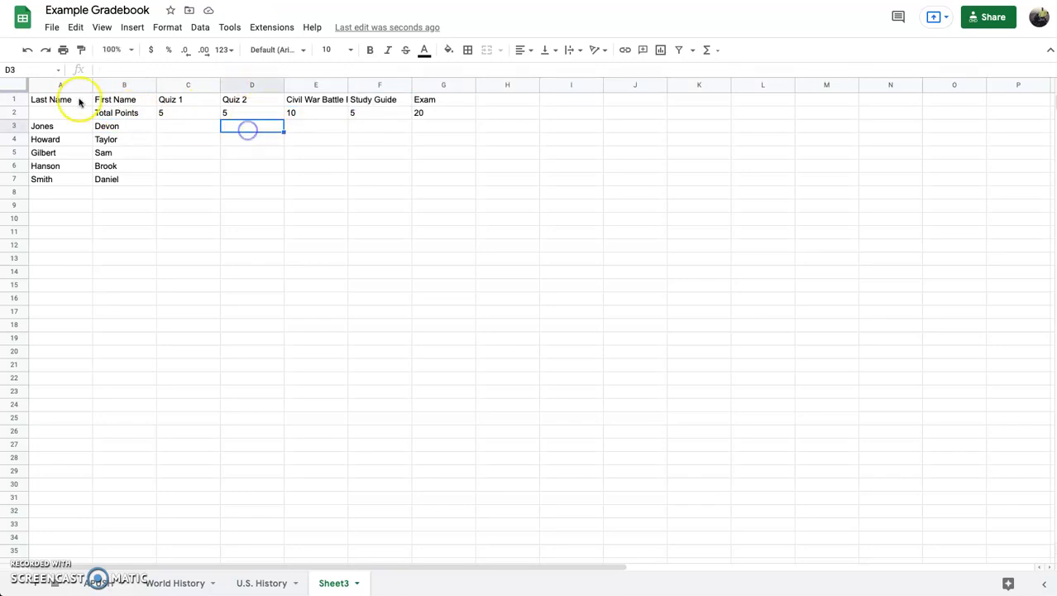
# - Resize columns A through L together to a wider, equal pixel width
pyautogui.click(60, 85)
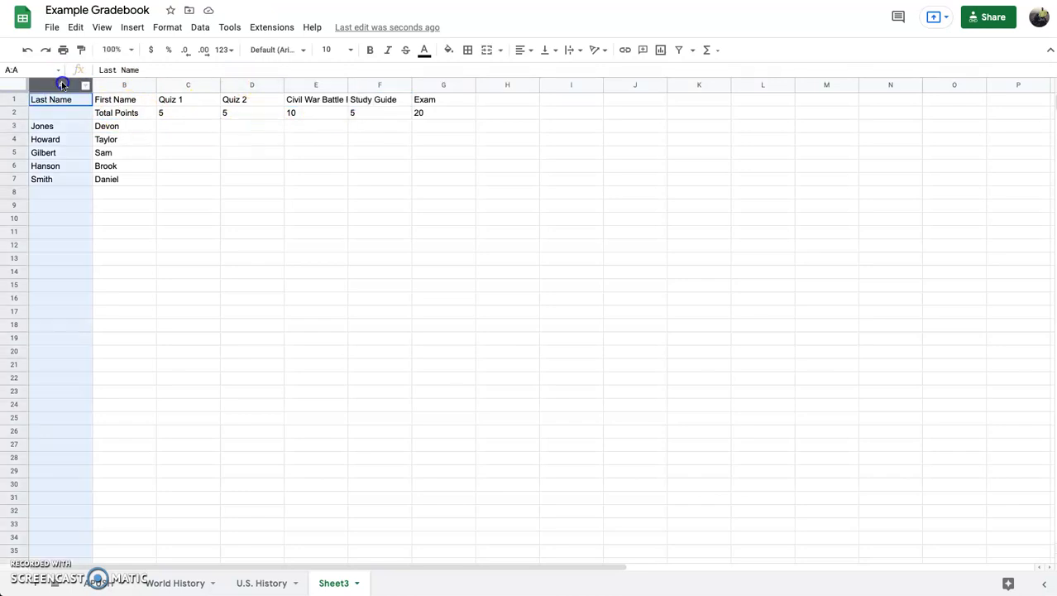
pyautogui.keyDown('shift'); pyautogui.click(446, 88); pyautogui.keyUp('shift')
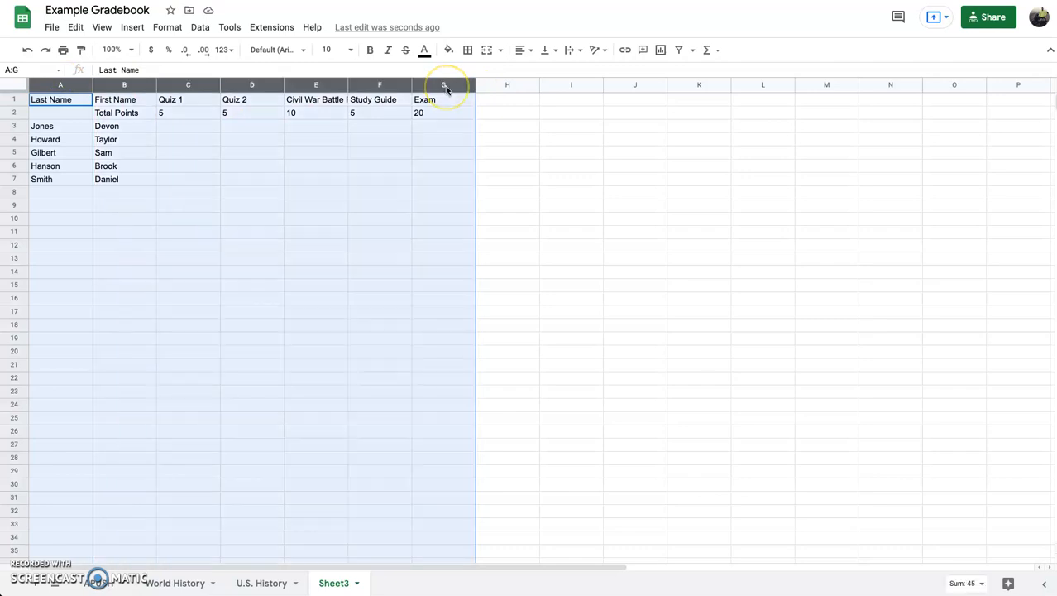
pyautogui.keyDown('shift'); pyautogui.click(758, 85); pyautogui.keyUp('shift')
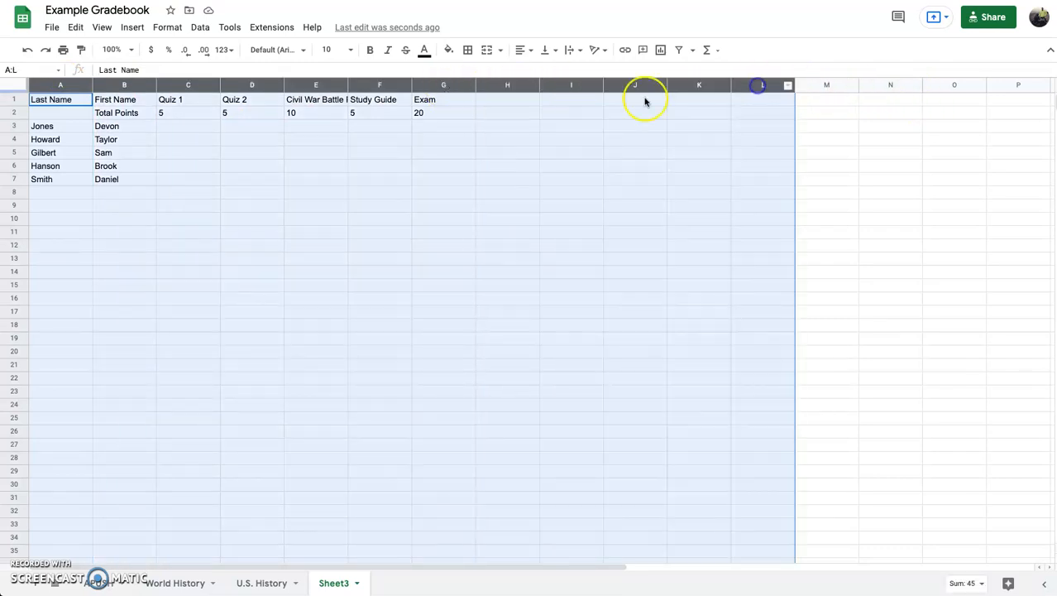
pyautogui.rightClick(392, 87)
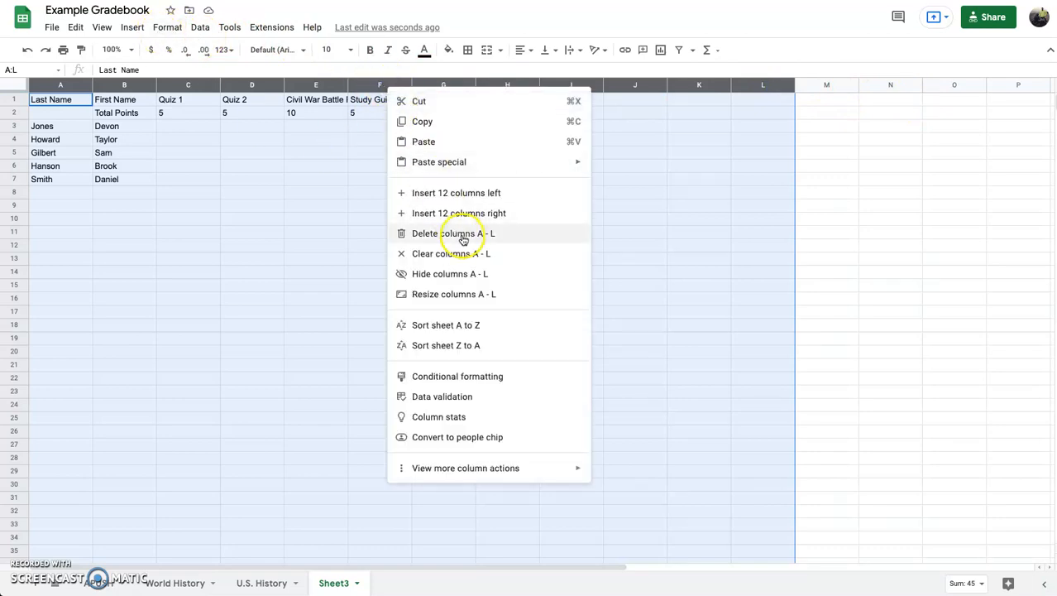
pyautogui.click(454, 293)
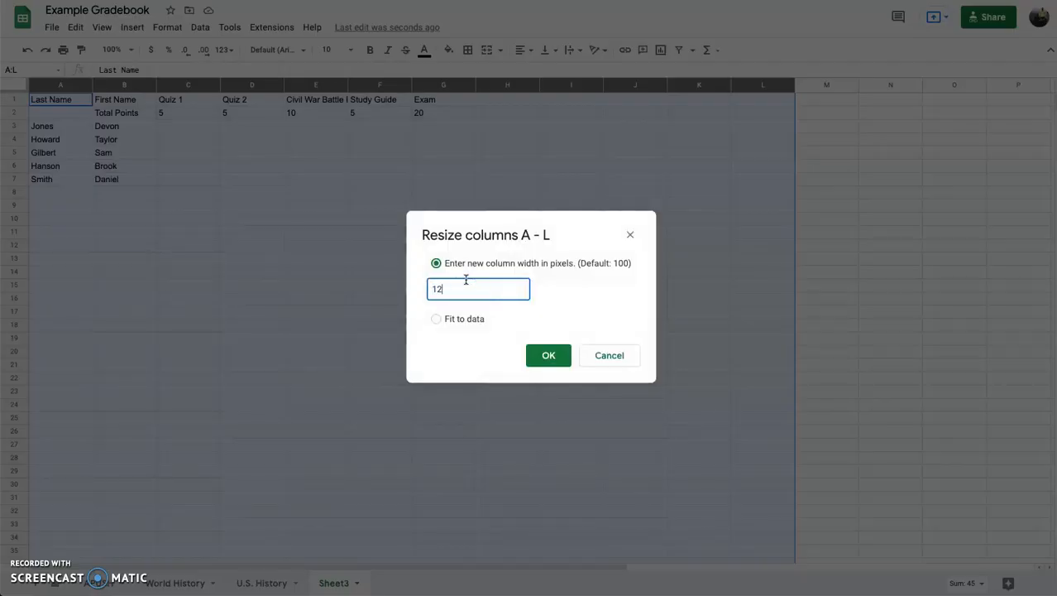
pyautogui.press('Return')
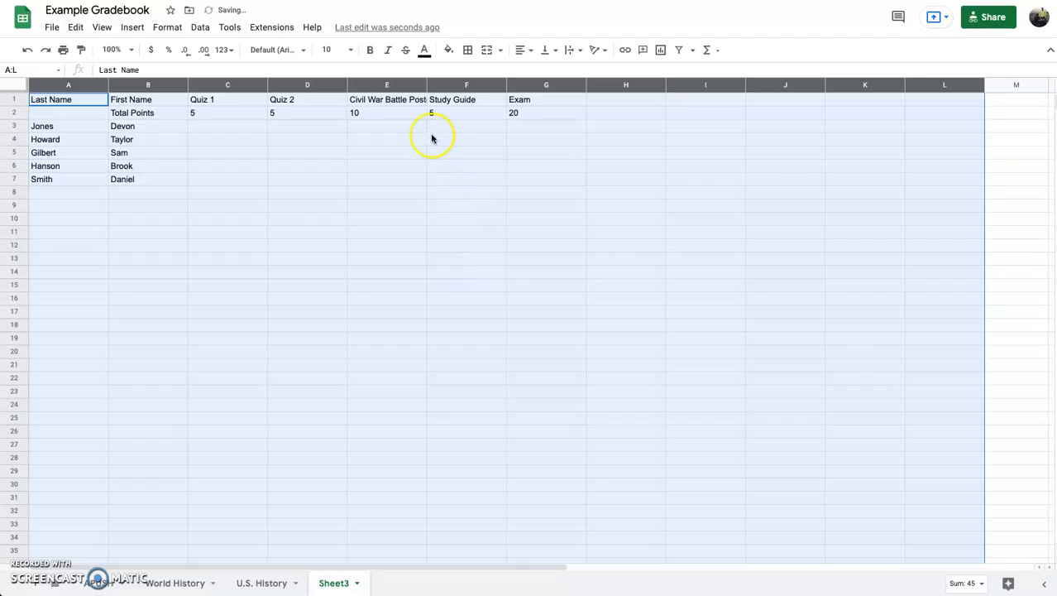
# - Wrap the text of the "Civil War Battle Poster" heading in E1
pyautogui.click(413, 104)
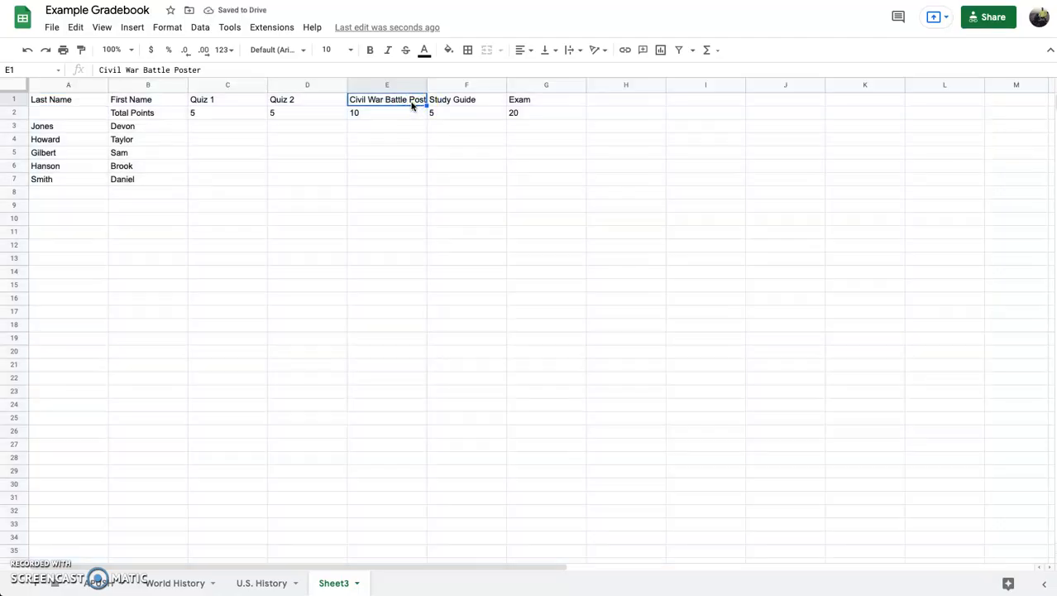
pyautogui.click(410, 100)
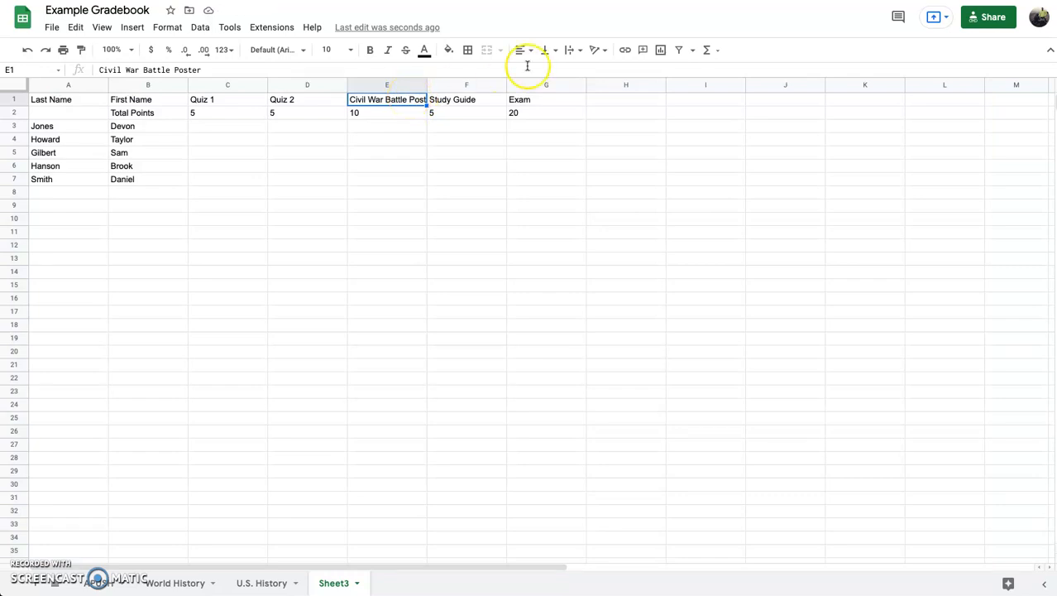
pyautogui.click(570, 49)
pyautogui.click(586, 72)
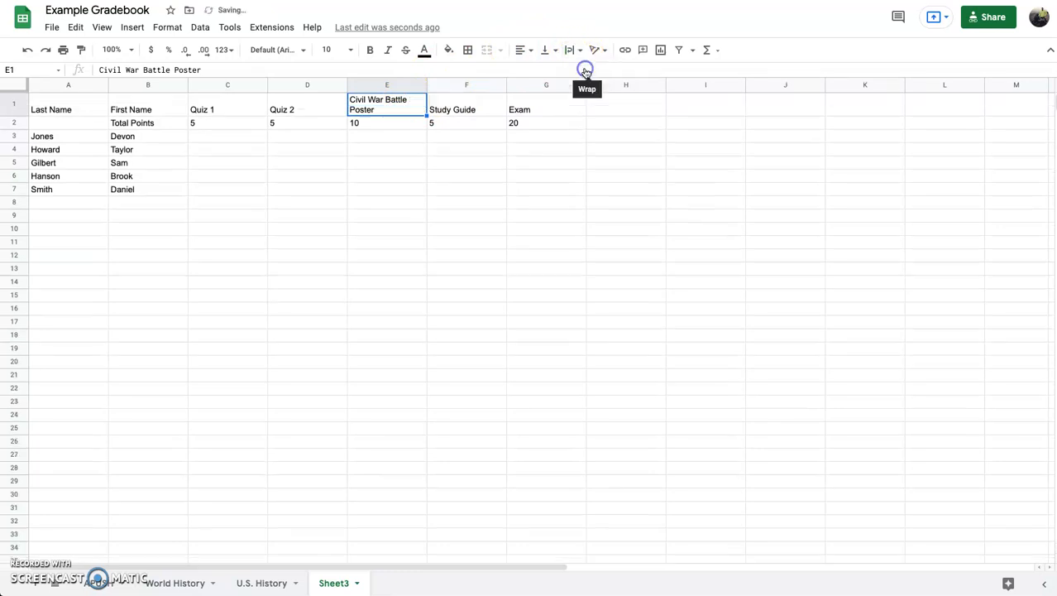
# - Try the clip and overflow settings on the E1 heading, and set it back to wrapped text
pyautogui.click(570, 50)
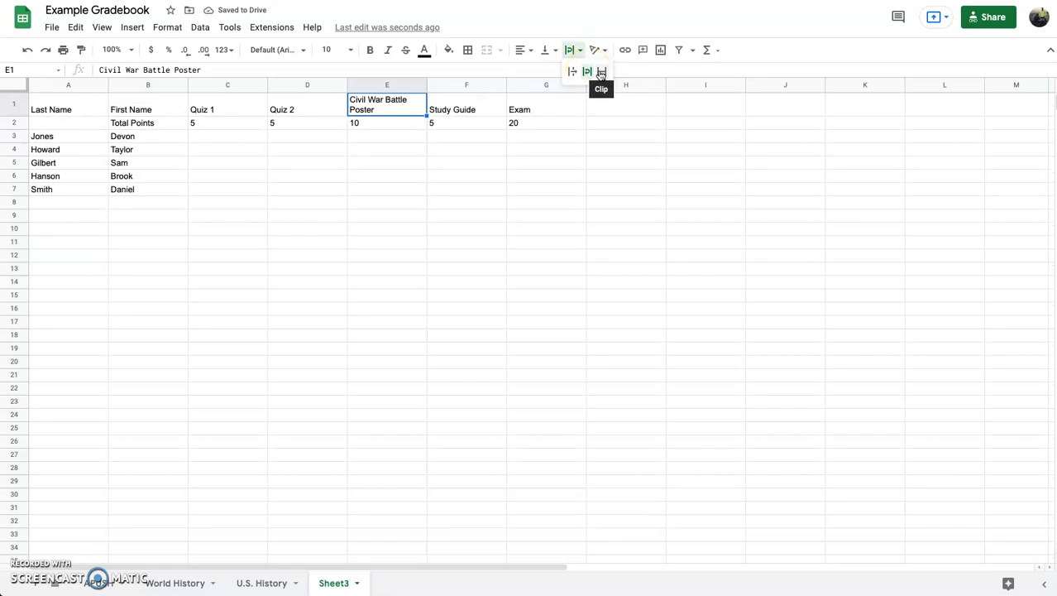
pyautogui.click(601, 72)
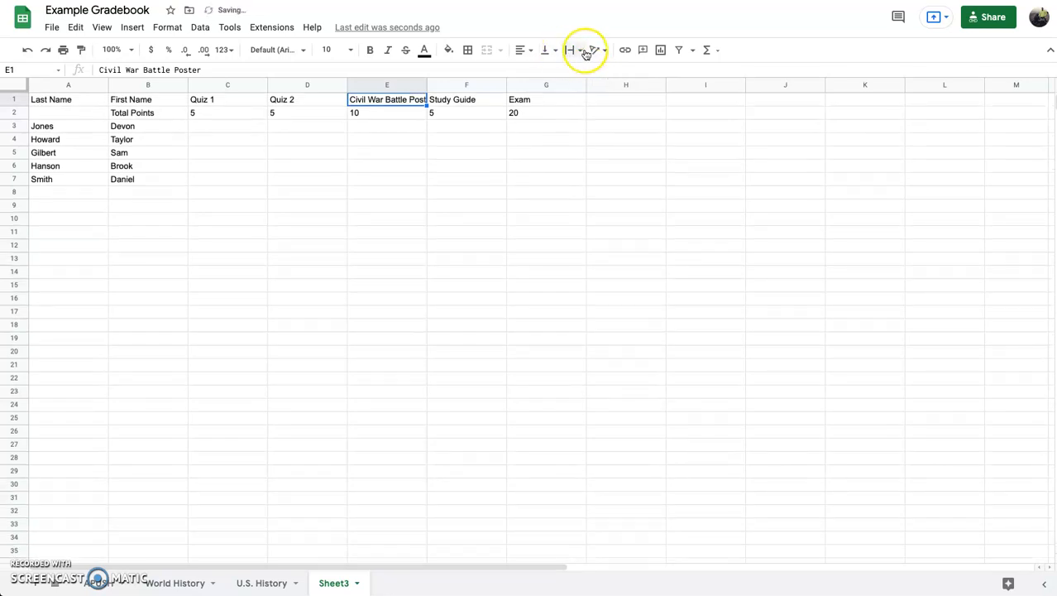
pyautogui.click(573, 49)
pyautogui.click(575, 70)
pyautogui.click(570, 50)
pyautogui.click(586, 71)
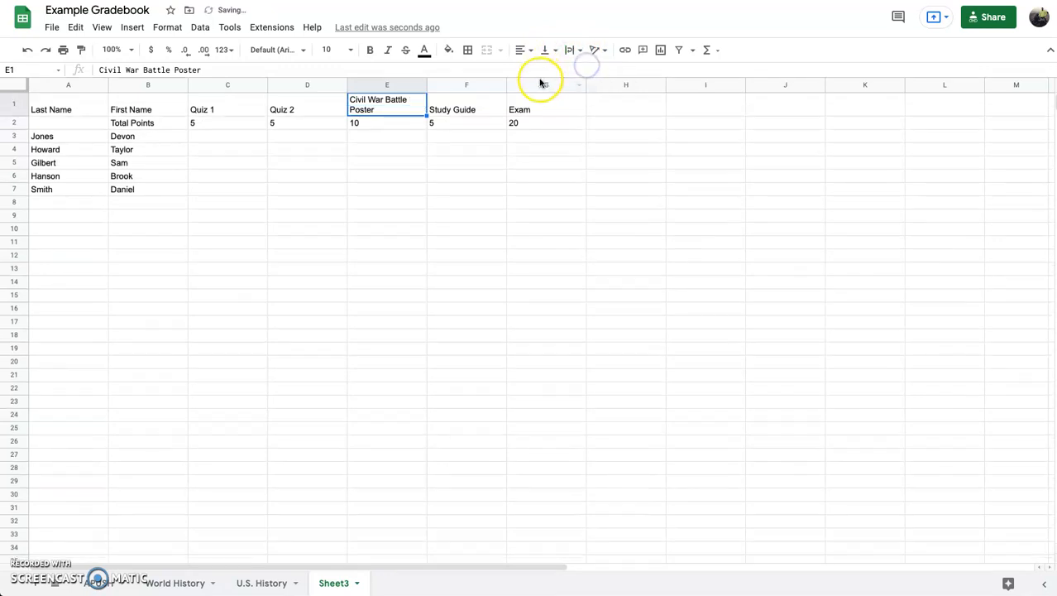
# - Set the vertical alignment of the "Civil War Battle Poster" heading in E1 to middle
pyautogui.click(546, 49)
pyautogui.click(562, 72)
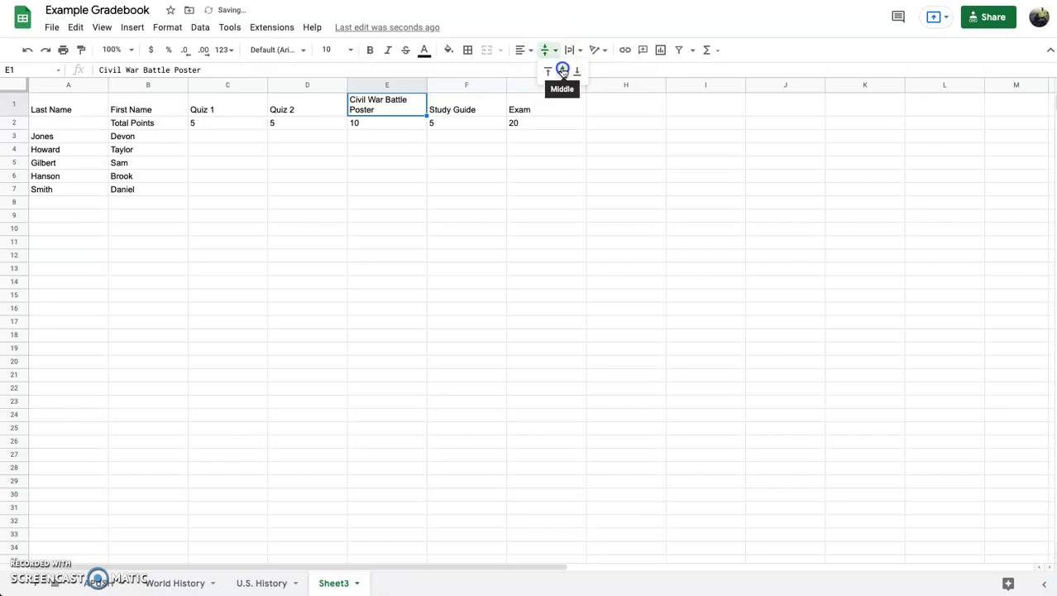
pyautogui.click(546, 51)
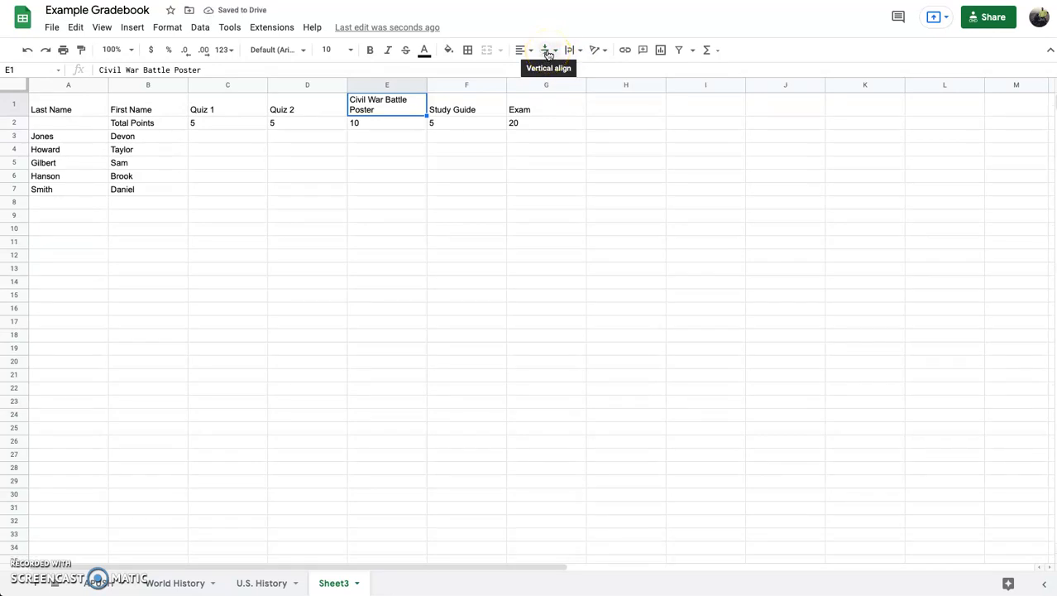
pyautogui.click(420, 122)
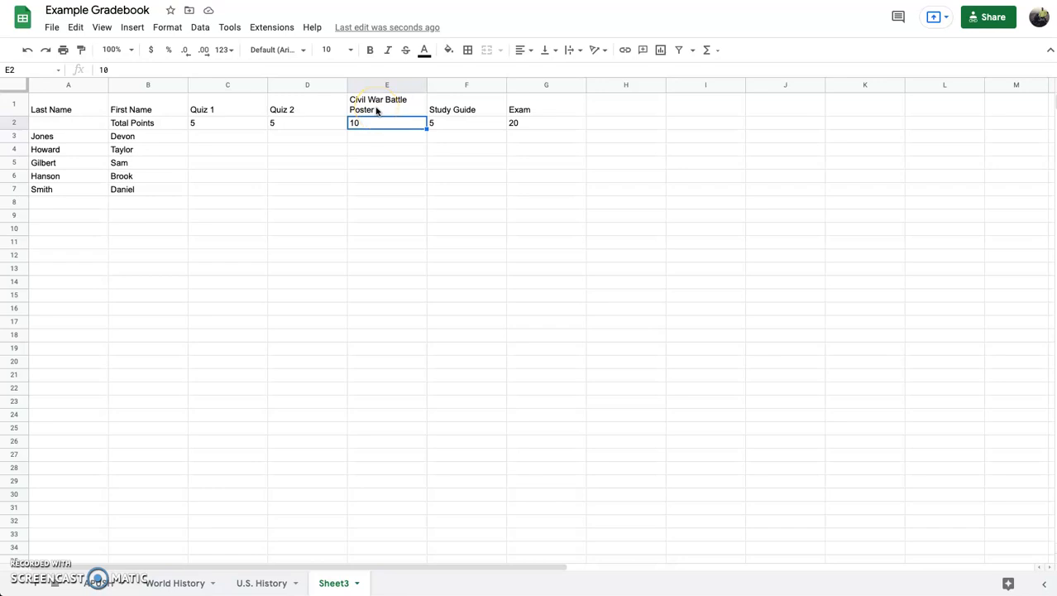
# - Narrow the Last Name and First Name columns to sit closer to their contents
pyautogui.moveTo(106, 83); pyautogui.dragTo(83, 83)
pyautogui.moveTo(163, 85); pyautogui.dragTo(142, 86)
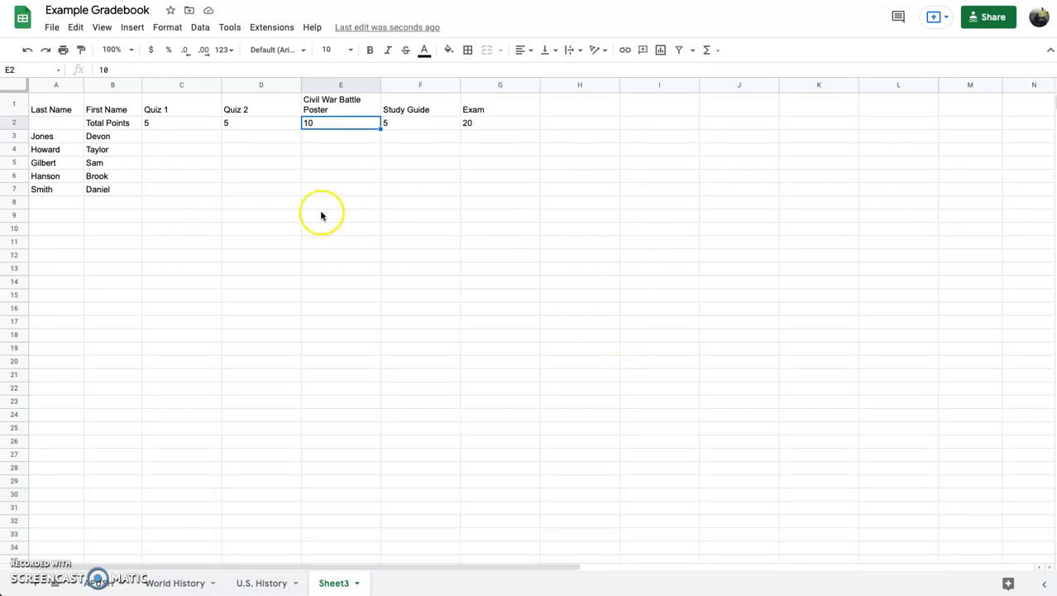
# - Freeze the first two rows of the sheet so the headings and total points stay in view
pyautogui.click(60, 100)
pyautogui.click(102, 28)
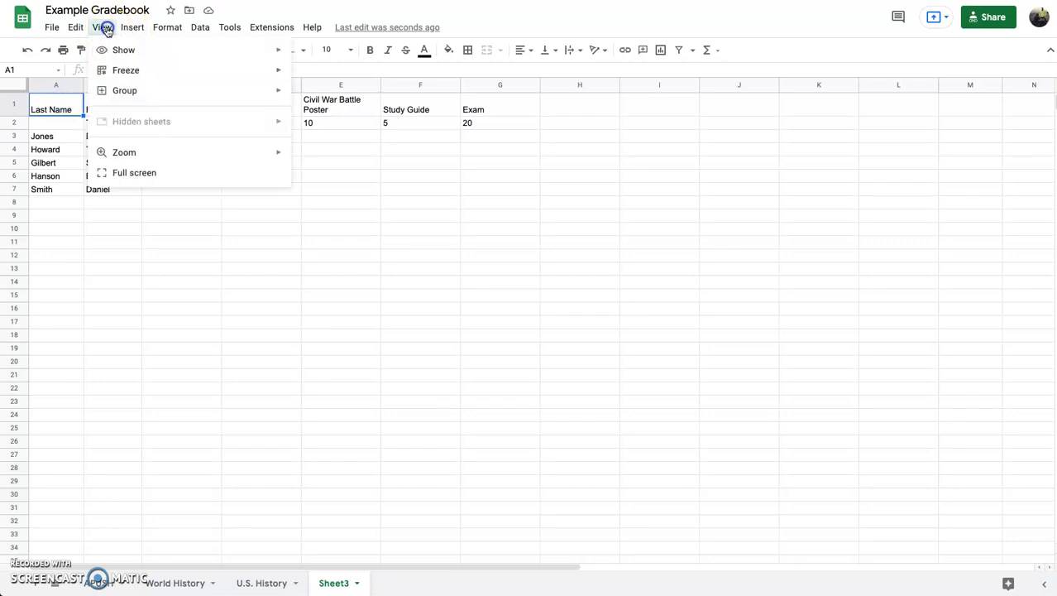
pyautogui.moveTo(203, 70)
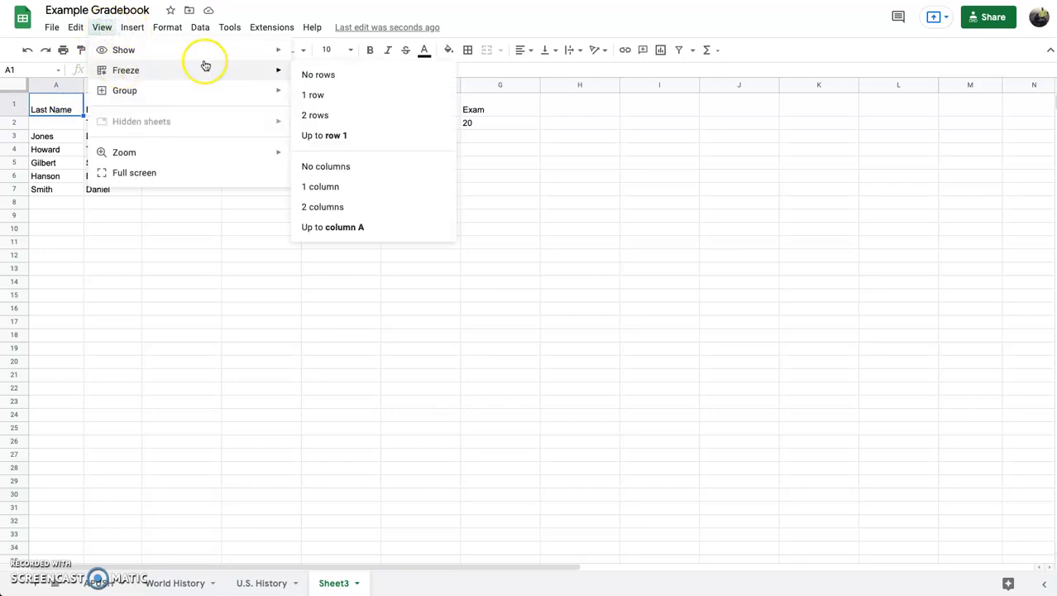
pyautogui.click(314, 115)
pyautogui.click(101, 28)
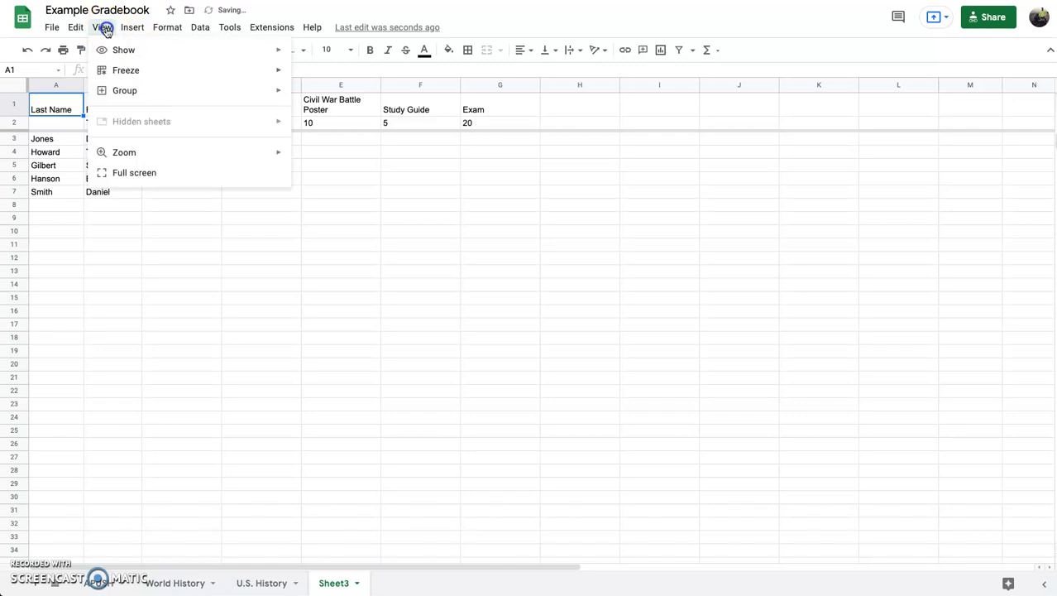
pyautogui.moveTo(120, 70)
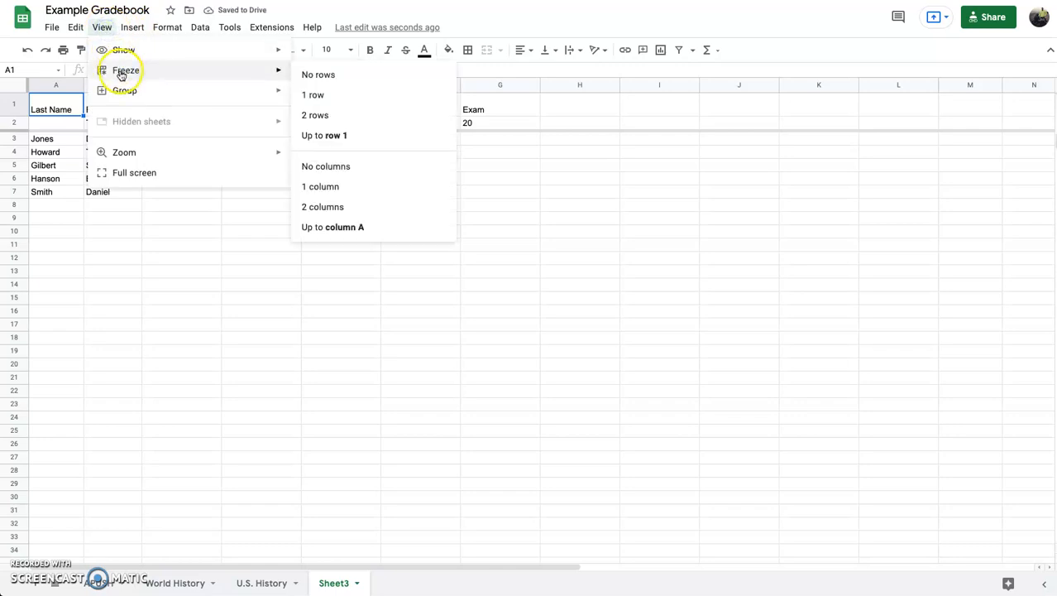
pyautogui.click(310, 115)
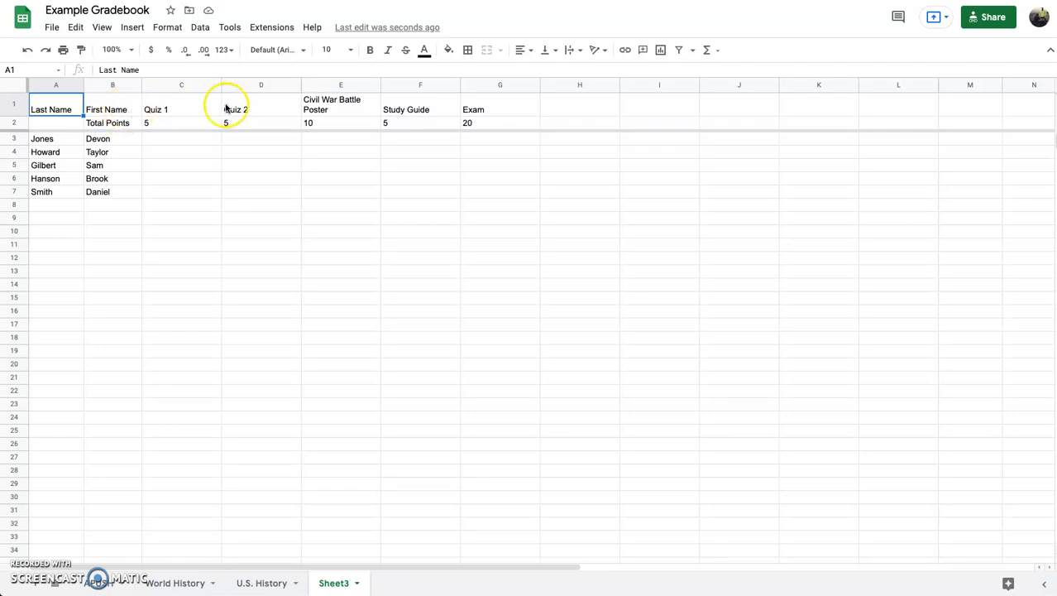
pyautogui.scroll(-3, 389, 252)
pyautogui.scroll(3, 413, 290)
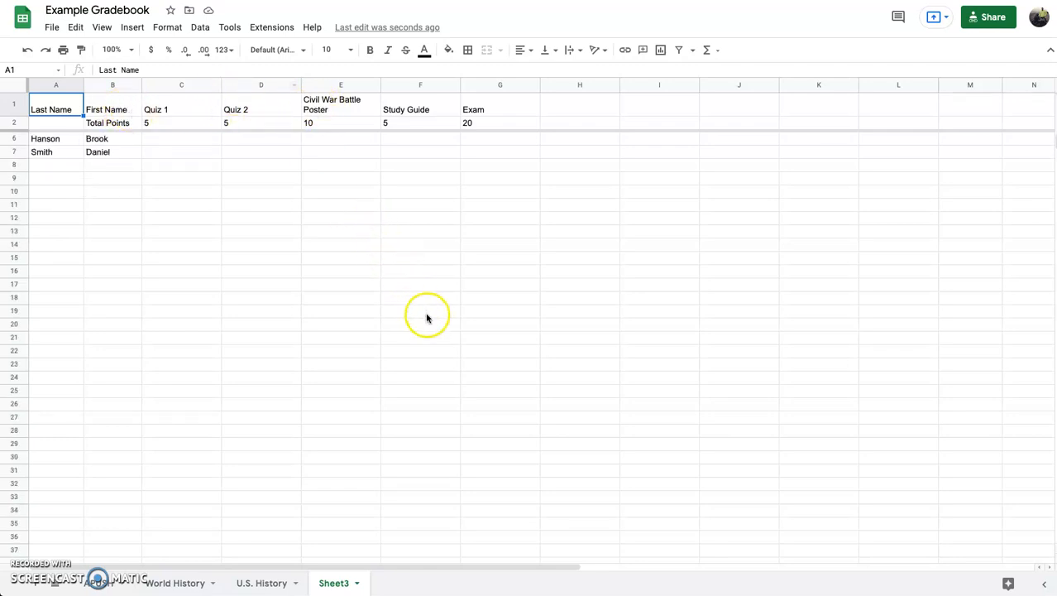
pyautogui.scroll(-7, 125, 211)
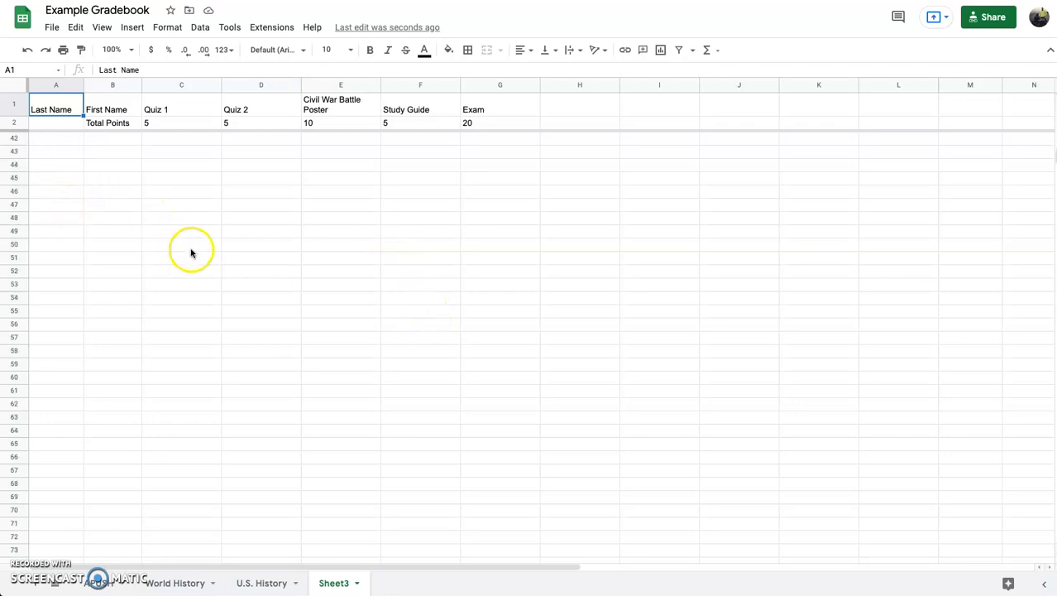
pyautogui.scroll(7, 91, 317)
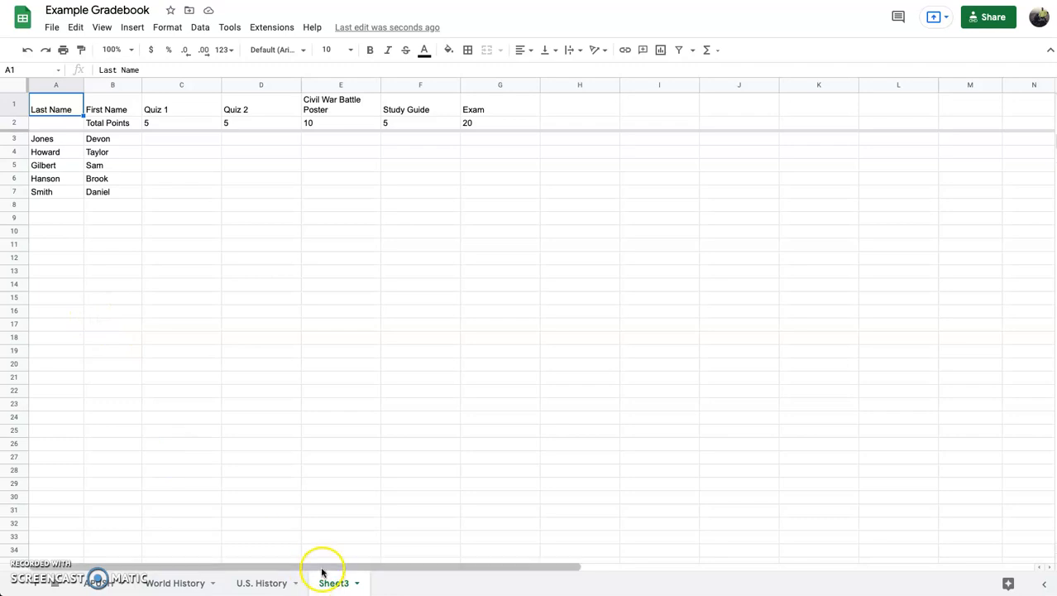
# - Freeze the first two columns, which hold the students' last and first names
pyautogui.click(102, 27)
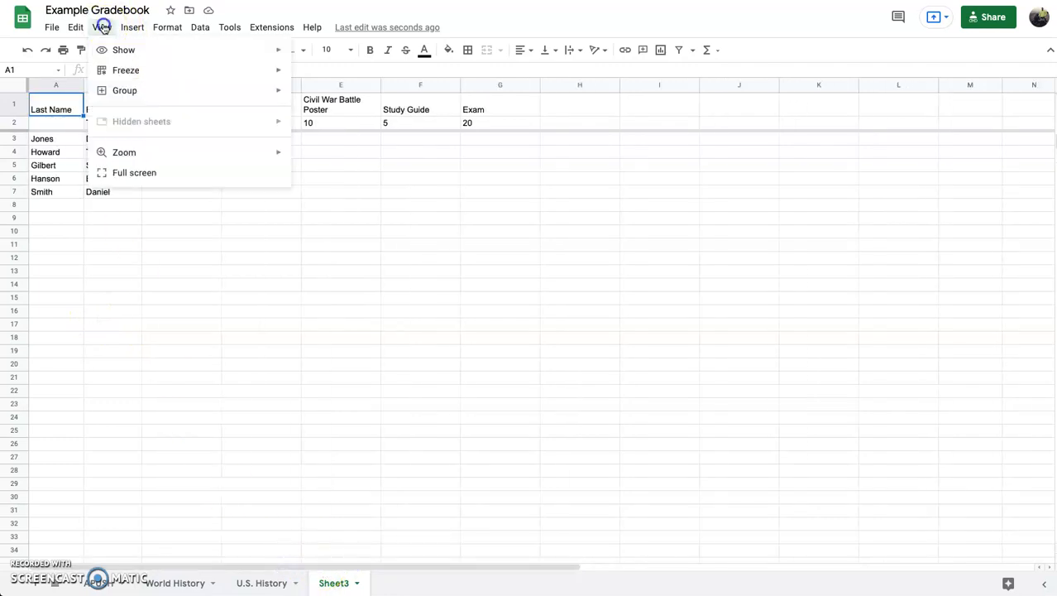
pyautogui.moveTo(213, 73)
pyautogui.click(360, 204)
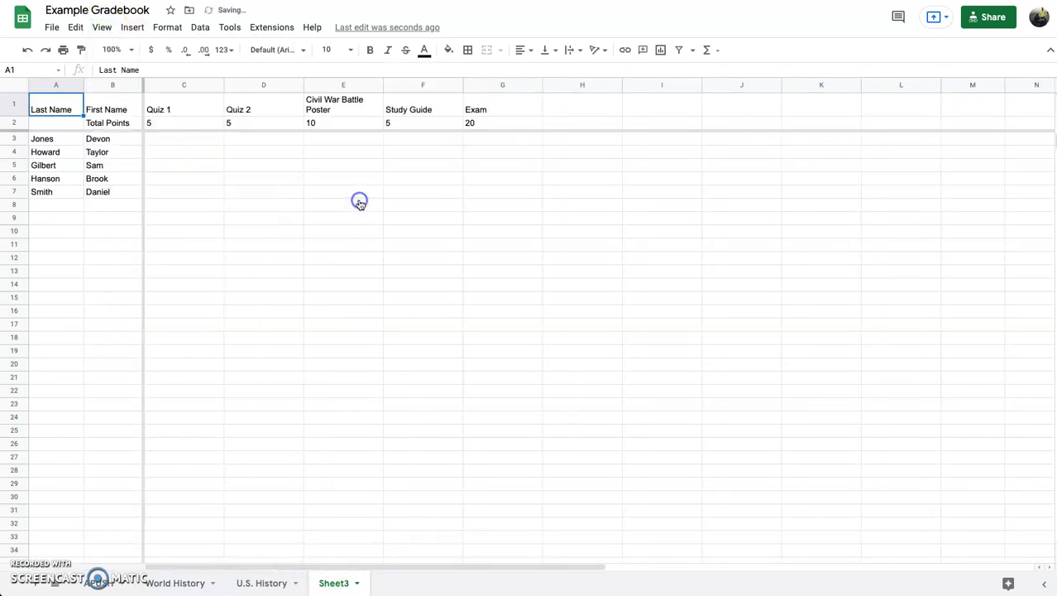
pyautogui.moveTo(333, 566); pyautogui.dragTo(242, 551)
pyautogui.click(55, 101)
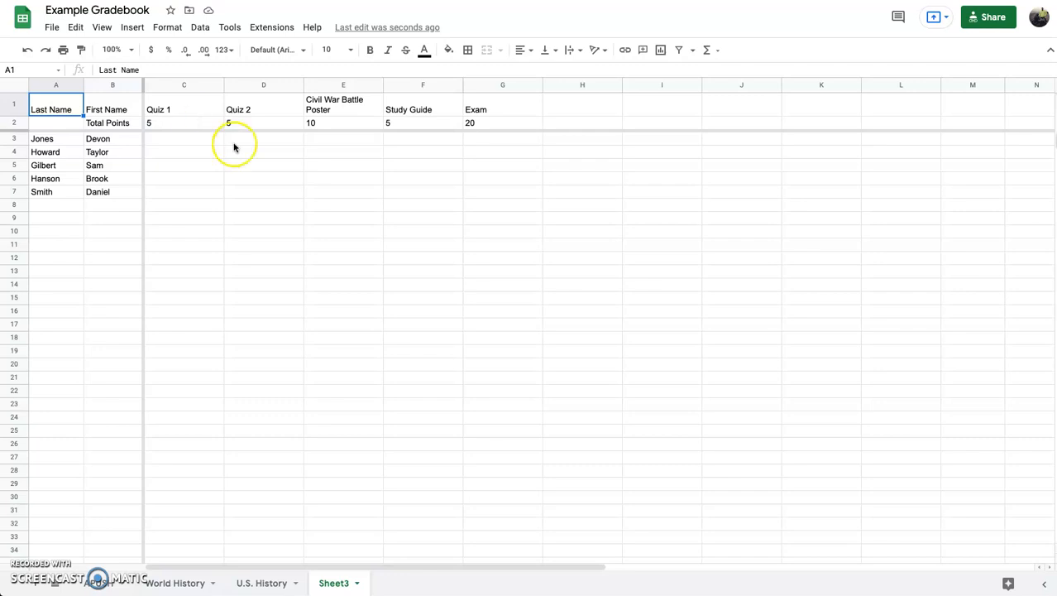
# - Add the heading "Total Score" in H1, after the Exam column
pyautogui.click(572, 108)
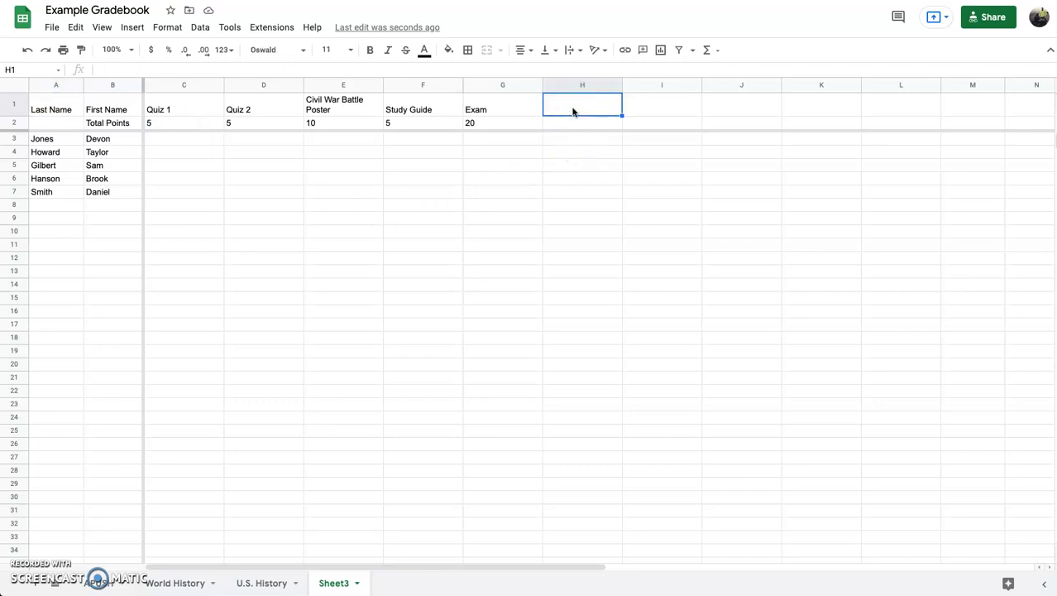
pyautogui.write('Total Score')
pyautogui.press('Return')
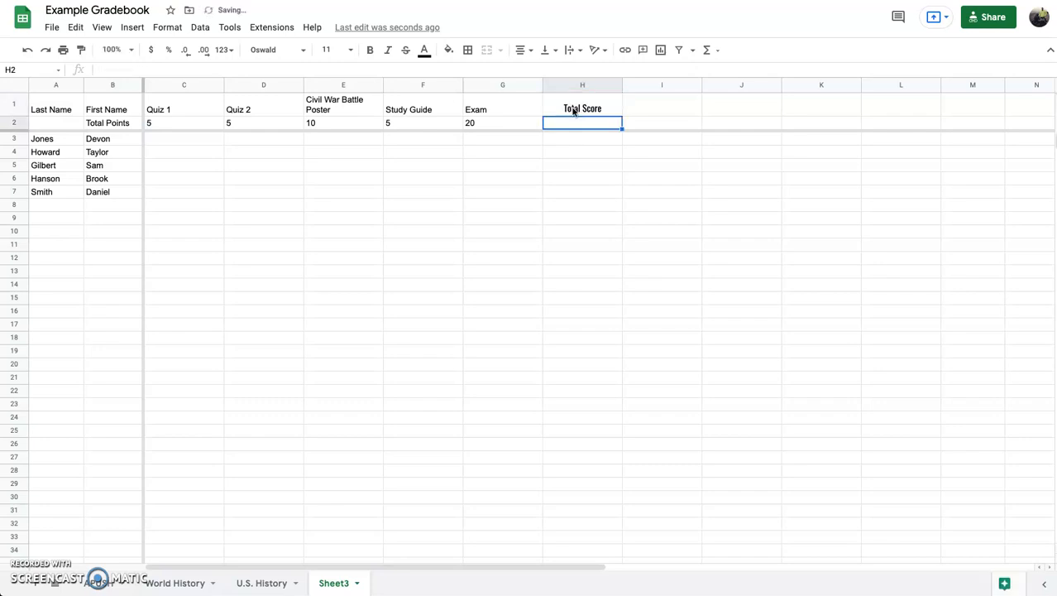
pyautogui.click(582, 113)
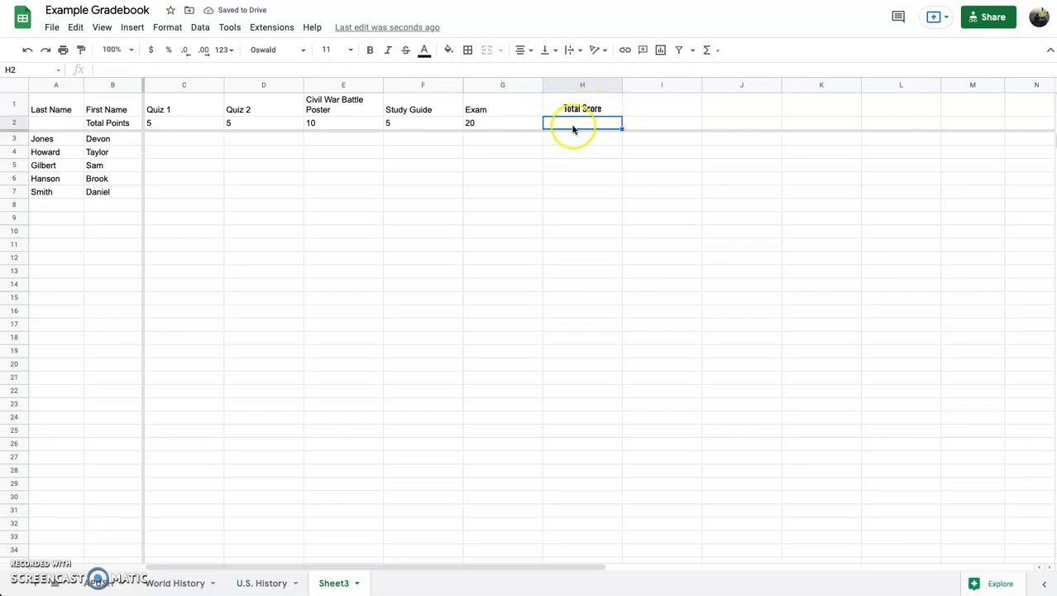
pyautogui.click(574, 127)
pyautogui.click(574, 128)
pyautogui.click(705, 50)
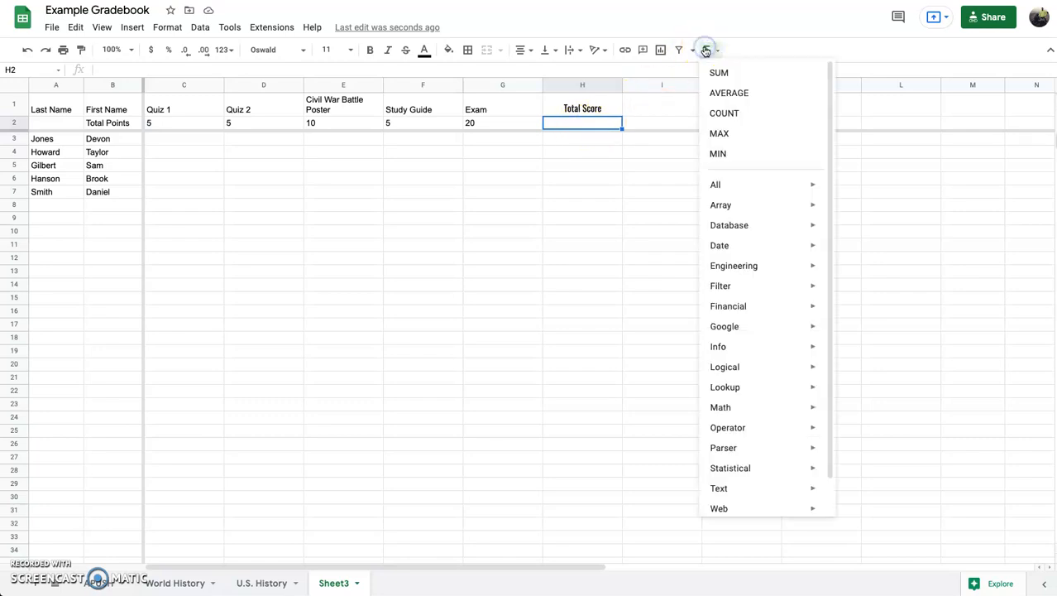
pyautogui.click(719, 73)
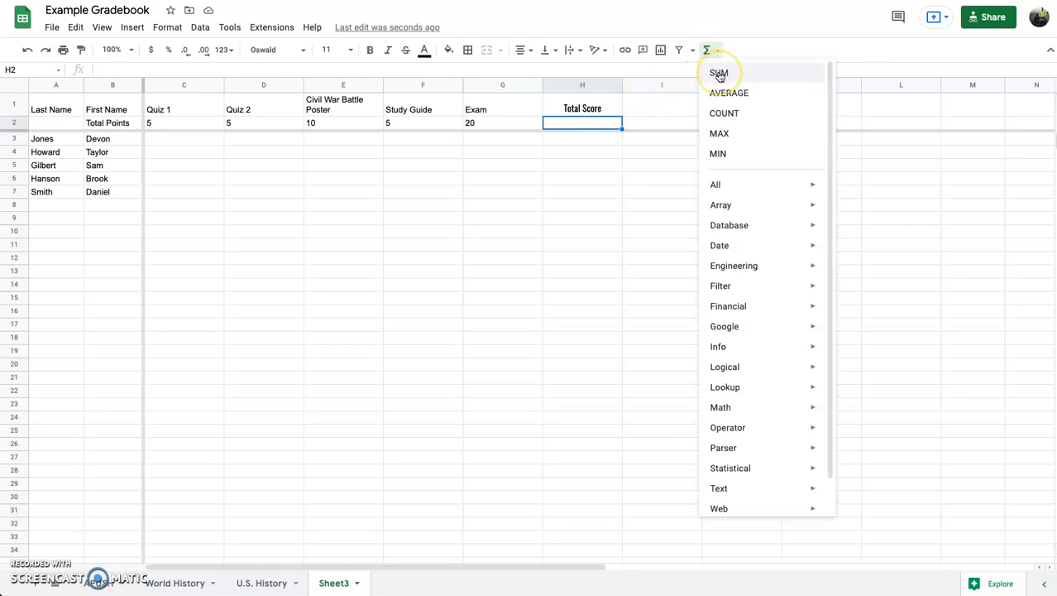
pyautogui.click(601, 117)
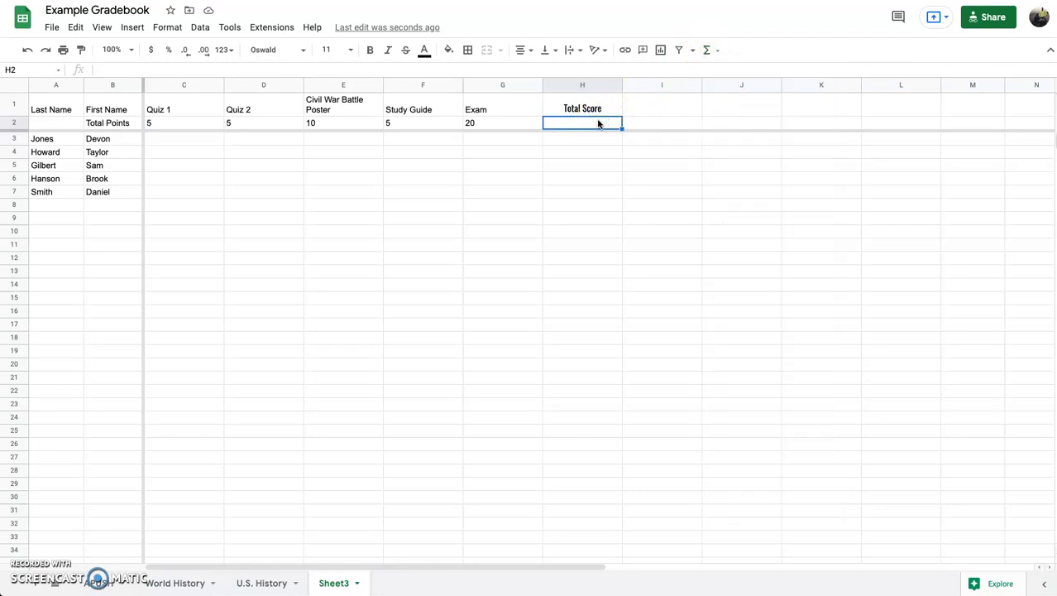
# - Enter a SUM formula in H2 that adds the point values in C2:G2
pyautogui.write('=')
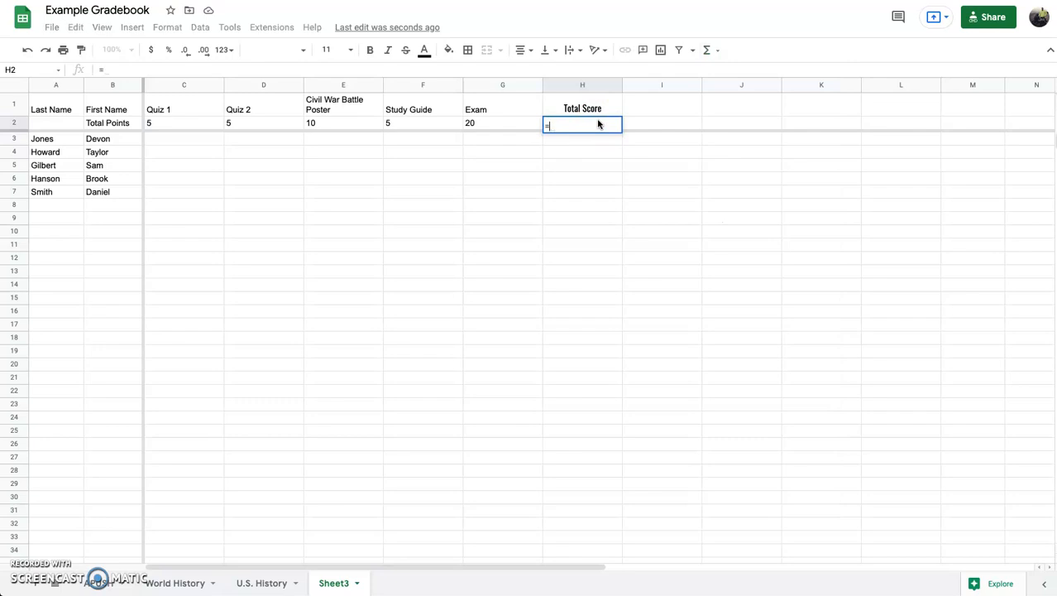
pyautogui.write('SUM')
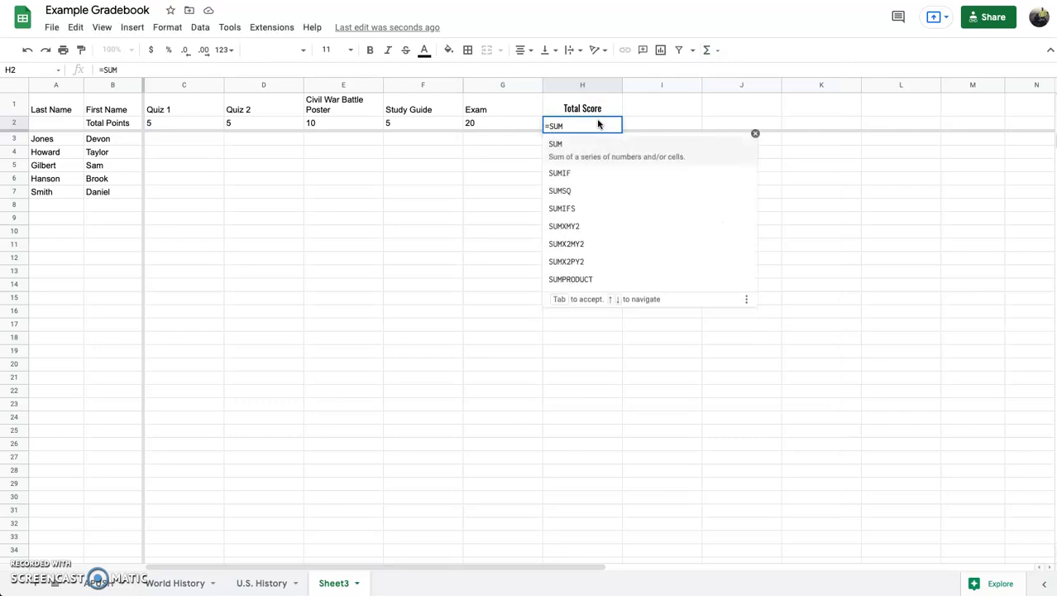
pyautogui.click(577, 146)
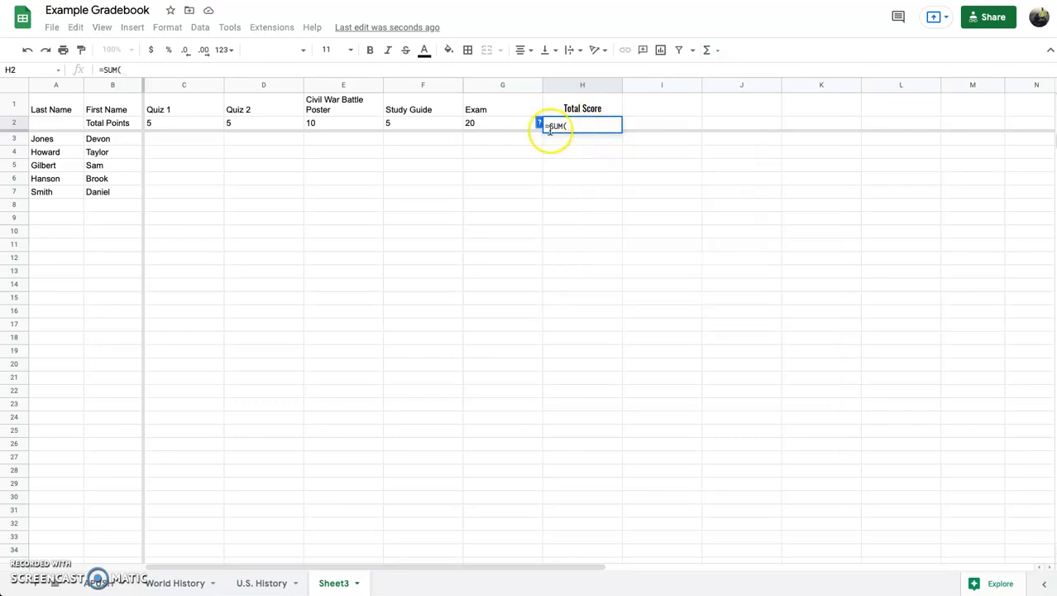
pyautogui.moveTo(489, 125); pyautogui.dragTo(199, 125)
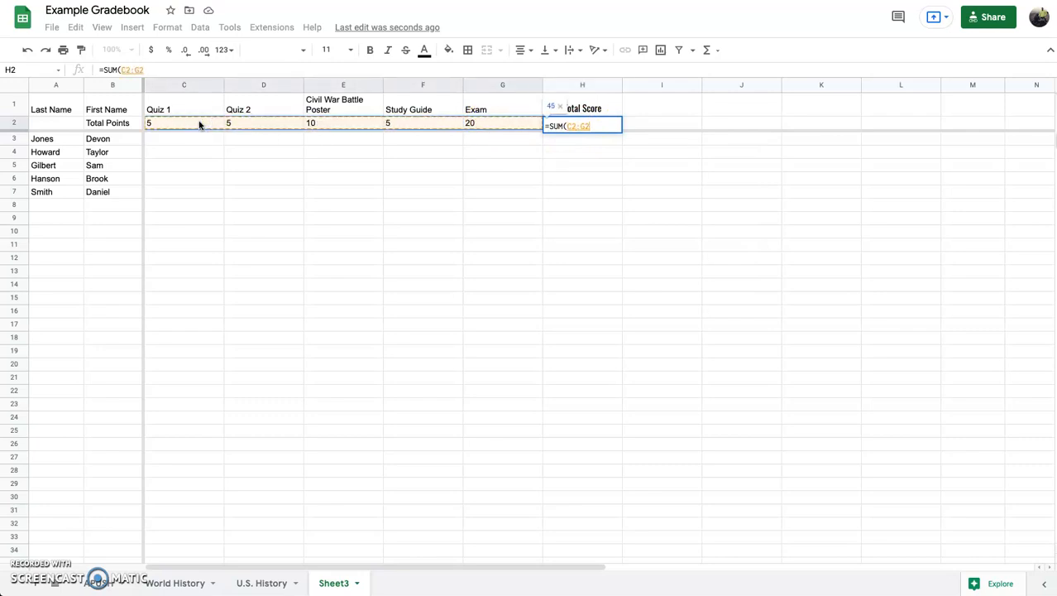
pyautogui.press('Return')
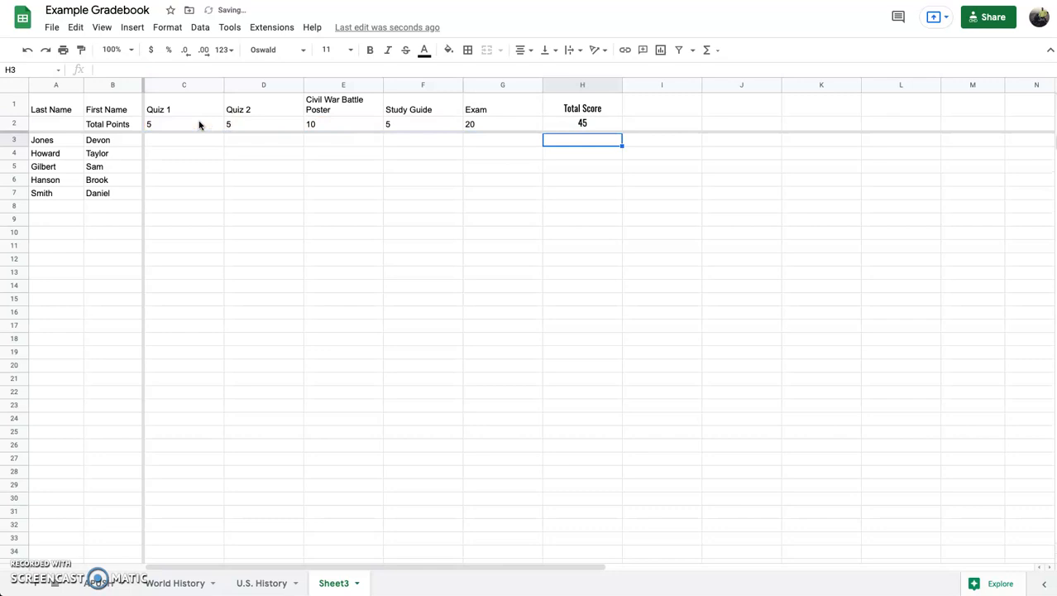
# - Fill the total score formula from H2 down to H7 for all students
pyautogui.click(604, 124)
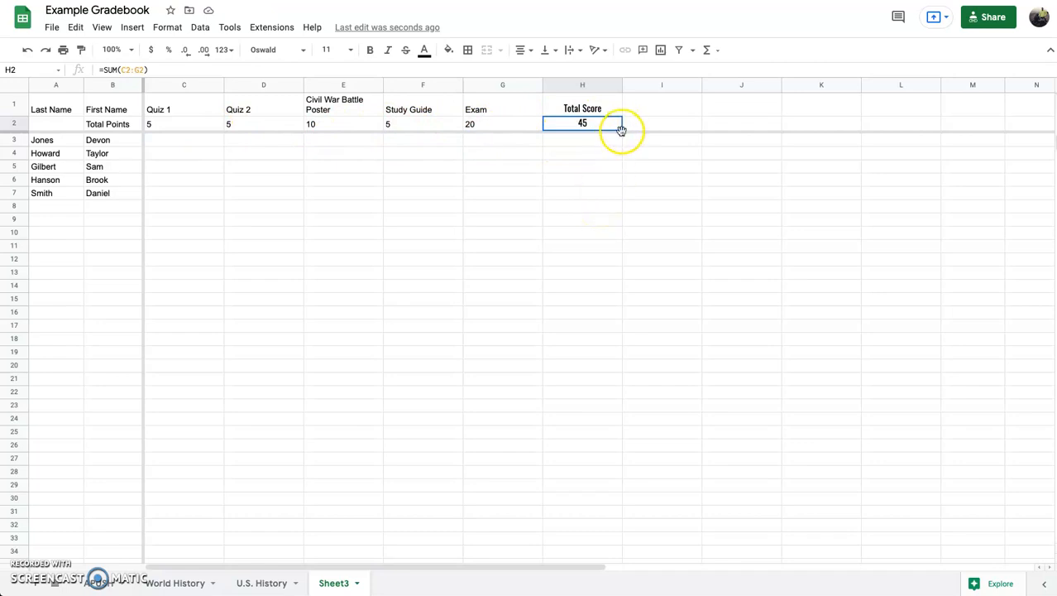
pyautogui.moveTo(620, 129); pyautogui.dragTo(614, 195)
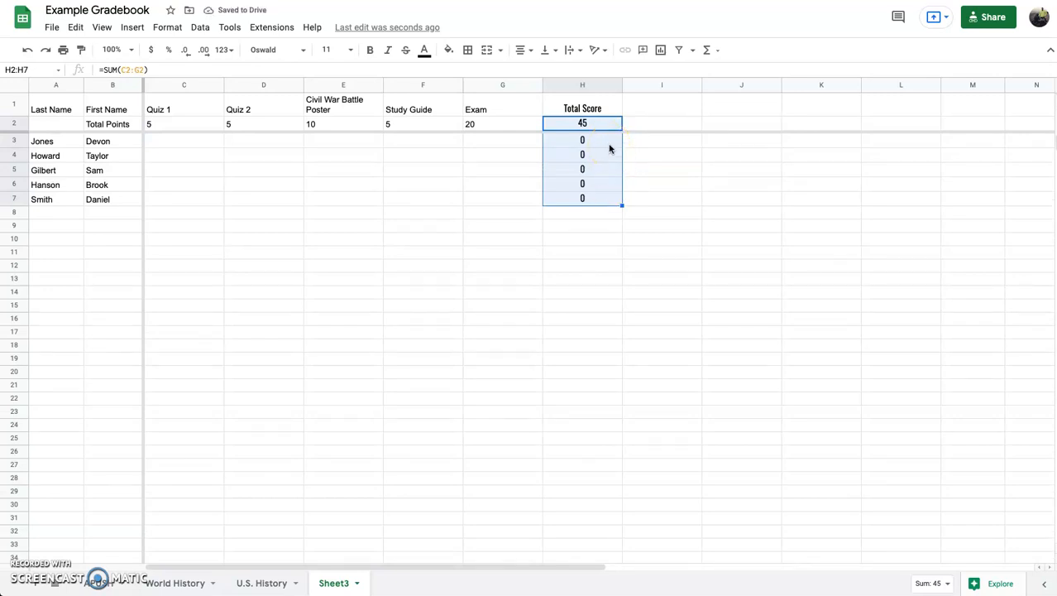
pyautogui.click(604, 142)
# - Enter the first student's scores in row 3: Quiz 1 3, Quiz 2 4, Civil War Battle Poster 10, Study Guide 4, Exam 20
pyautogui.click(211, 145)
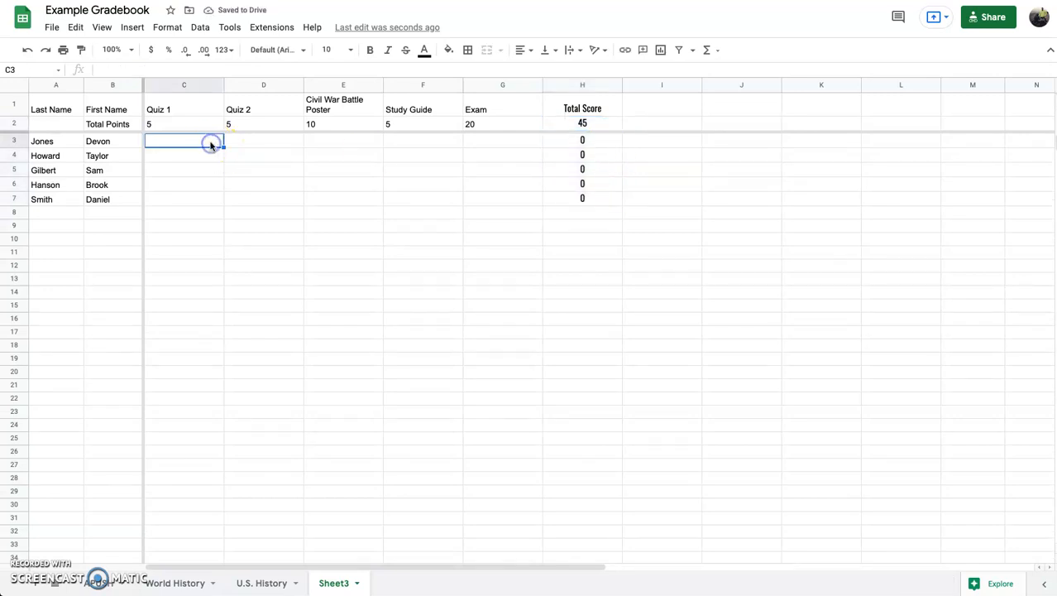
pyautogui.write('3')
pyautogui.press('Tab')
pyautogui.write('4')
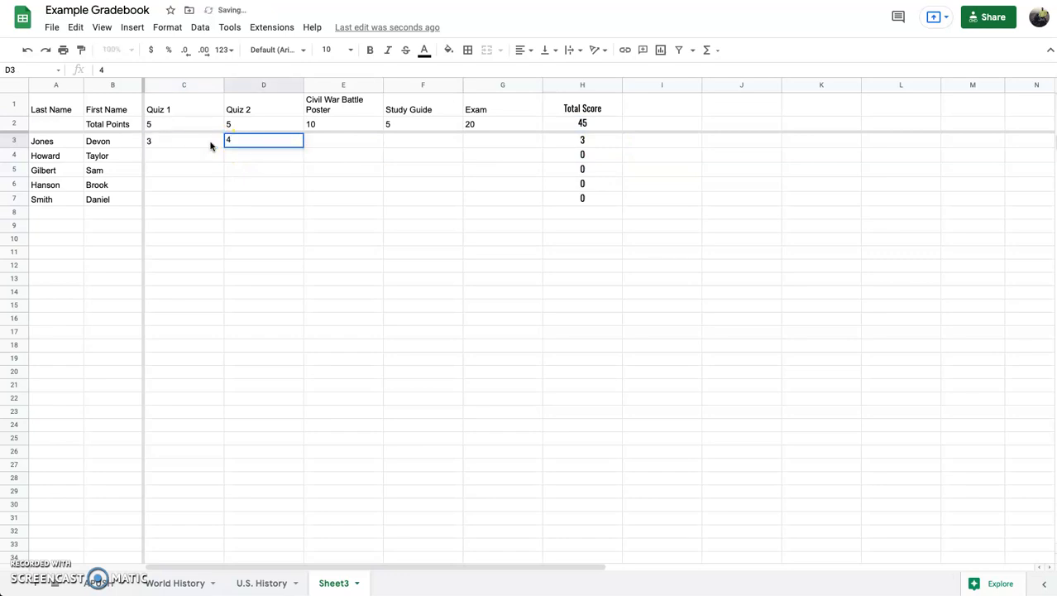
pyautogui.press('Tab')
pyautogui.write('10')
pyautogui.press('Tab')
pyautogui.write('4')
pyautogui.press('Tab')
pyautogui.write('20')
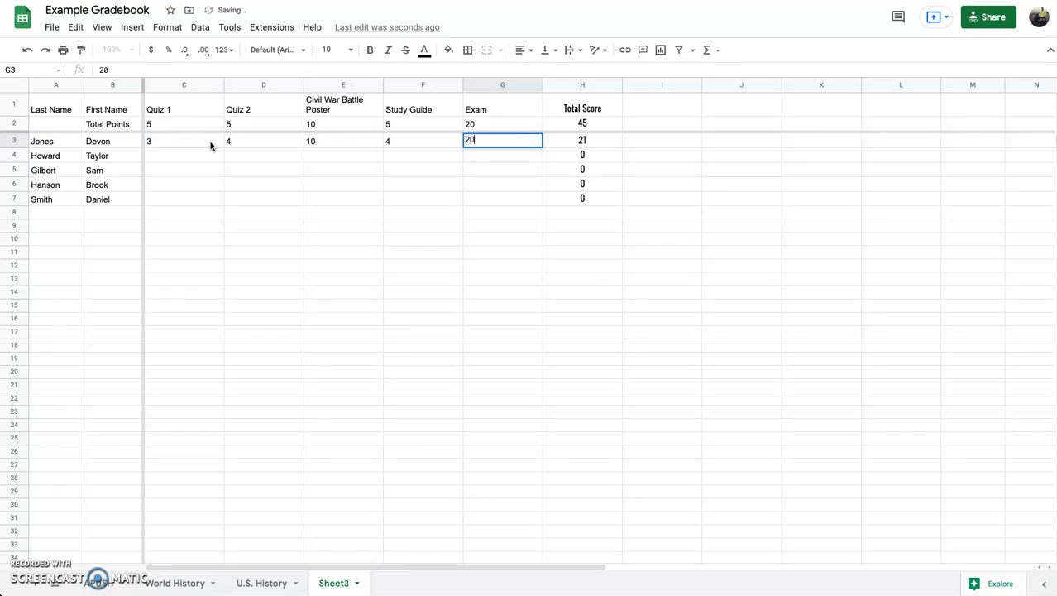
pyautogui.press('Return')
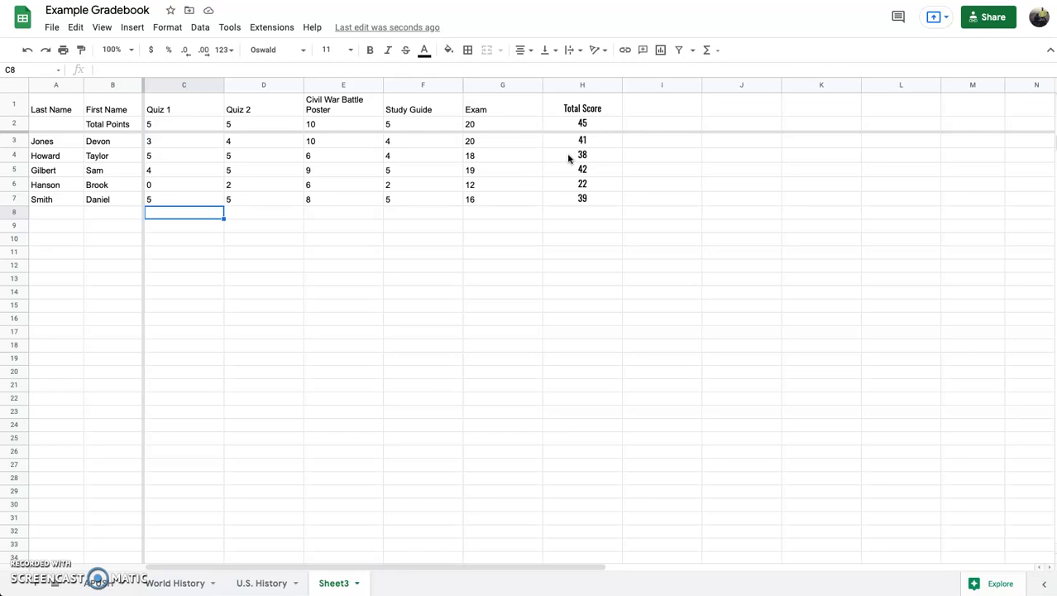
# - Add the heading "Average" in I1, after the Total Score column
pyautogui.click(668, 105)
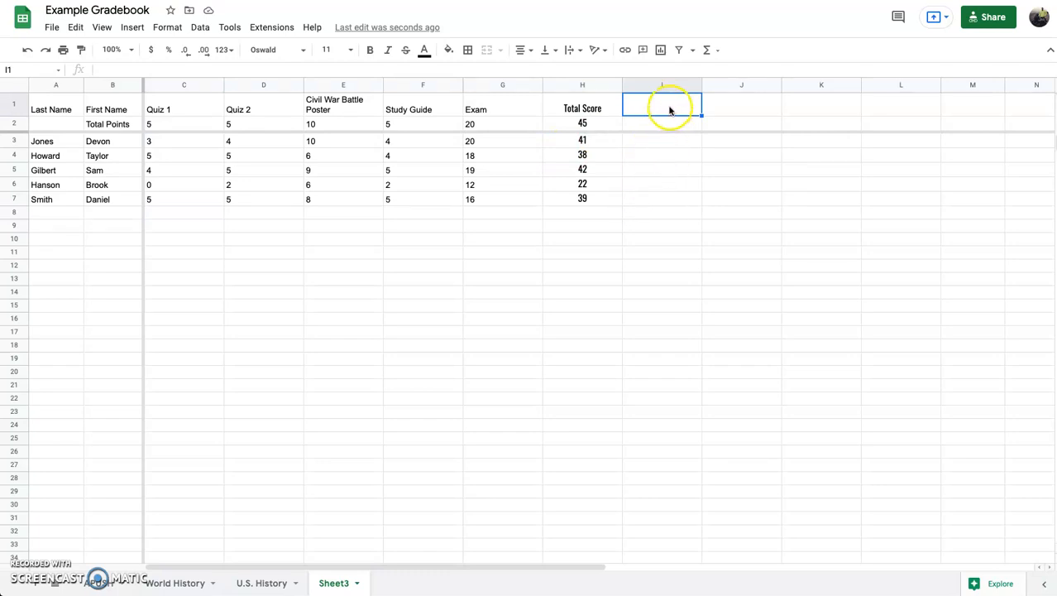
pyautogui.write('Average')
pyautogui.press('Return')
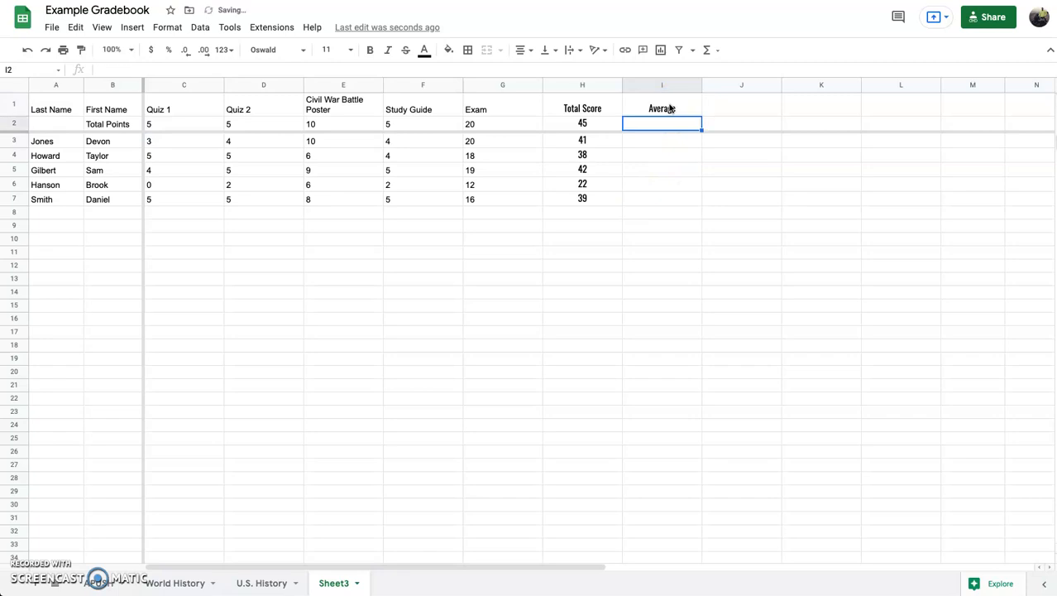
# - Calculate the first student's average in I3 with an AVERAGE formula over the scores in C3:G3
pyautogui.click(659, 142)
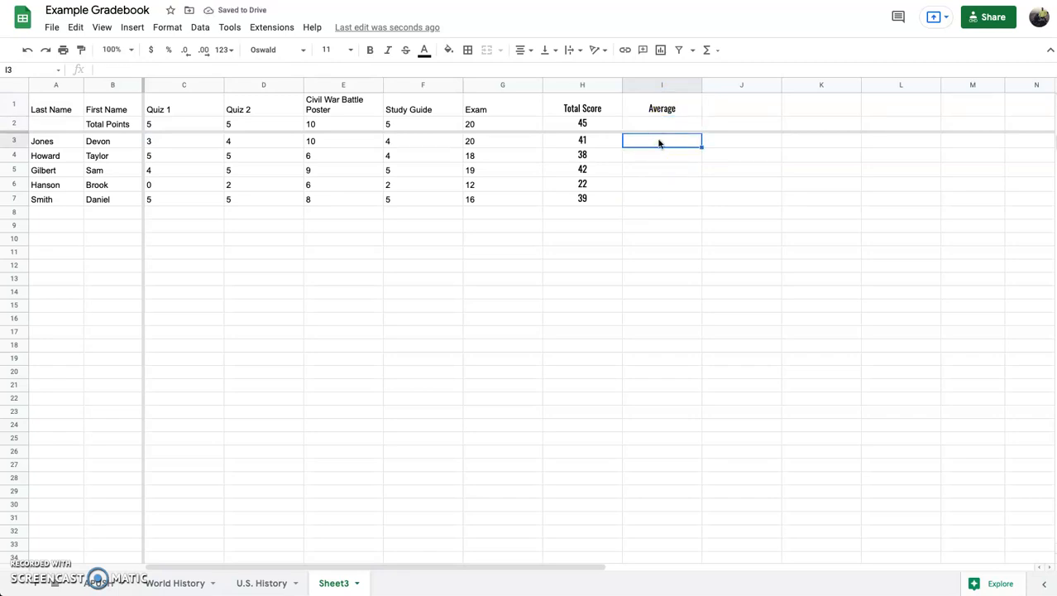
pyautogui.click(708, 50)
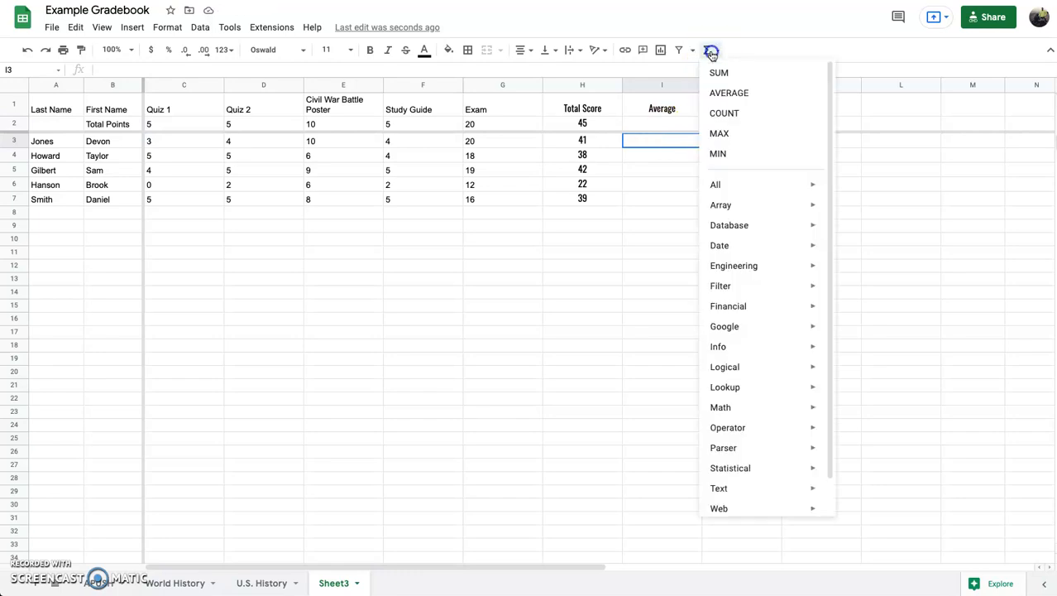
pyautogui.click(713, 92)
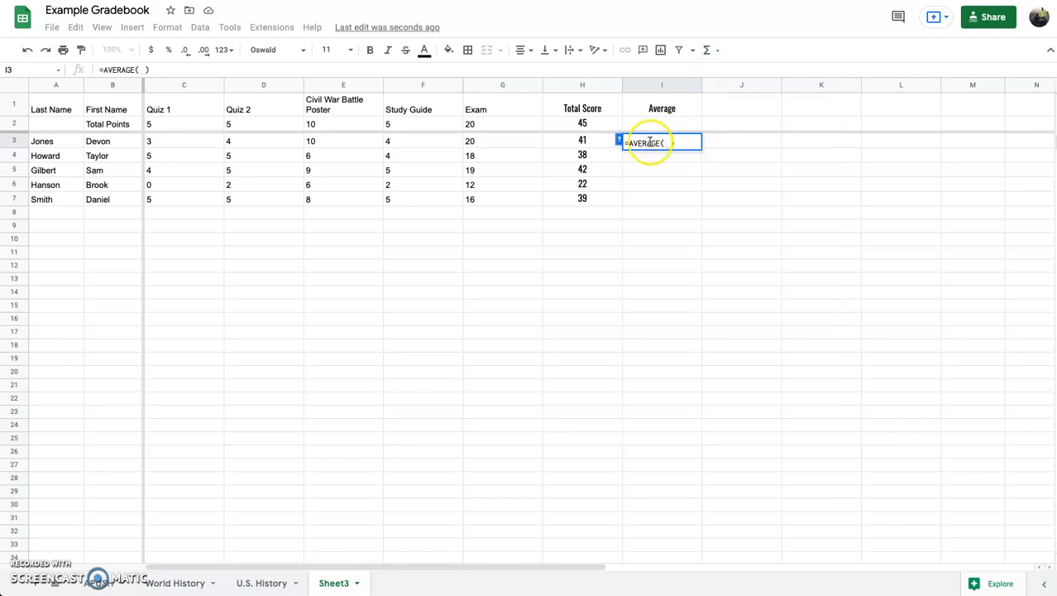
pyautogui.click(478, 141)
pyautogui.moveTo(478, 141); pyautogui.dragTo(205, 139)
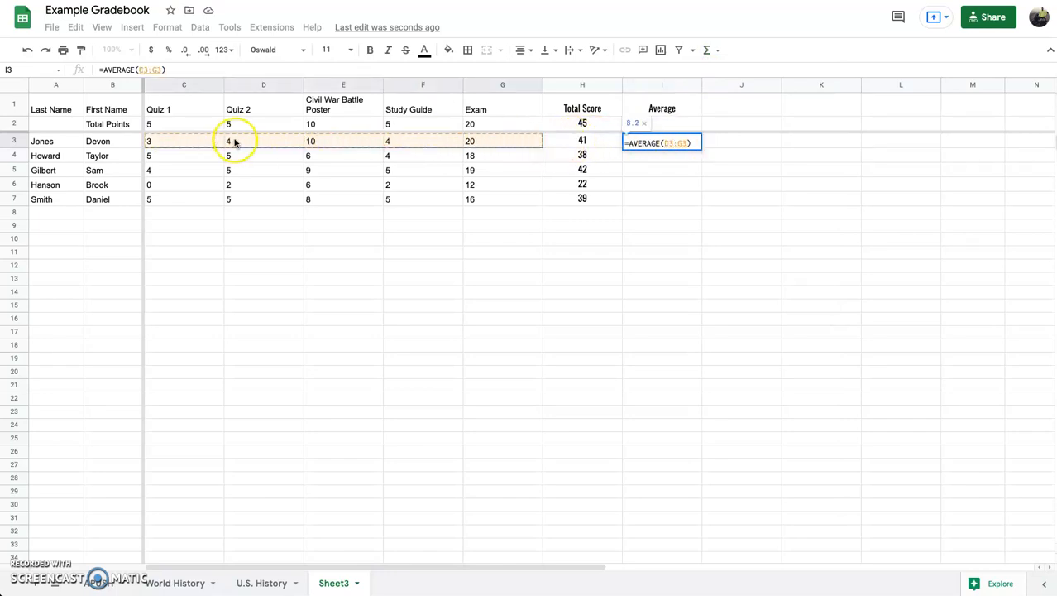
pyautogui.press('Return')
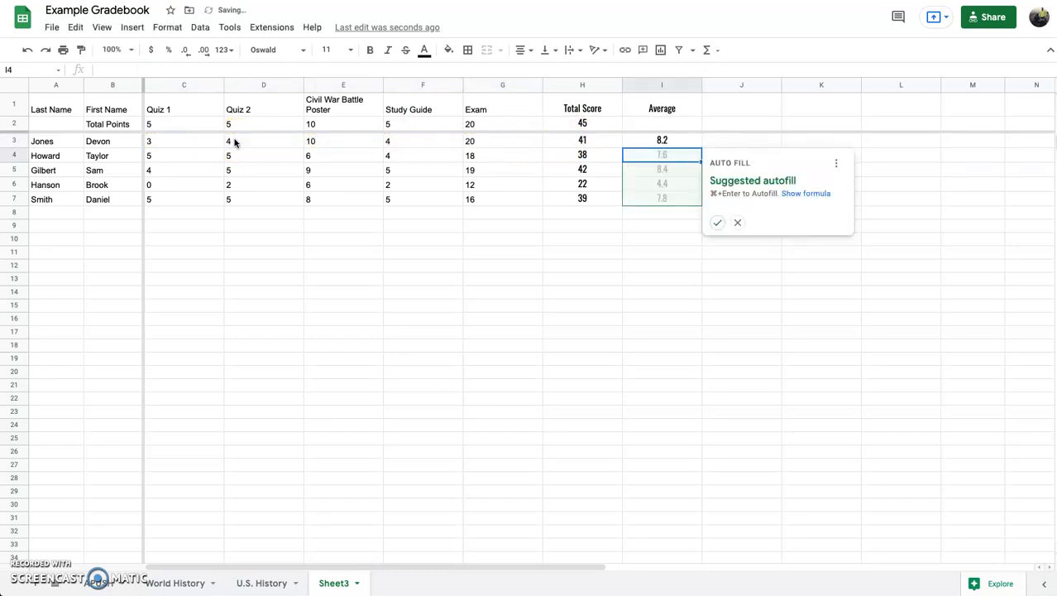
# - Fill the average formula down I4:I7 for the remaining students
pyautogui.click(719, 223)
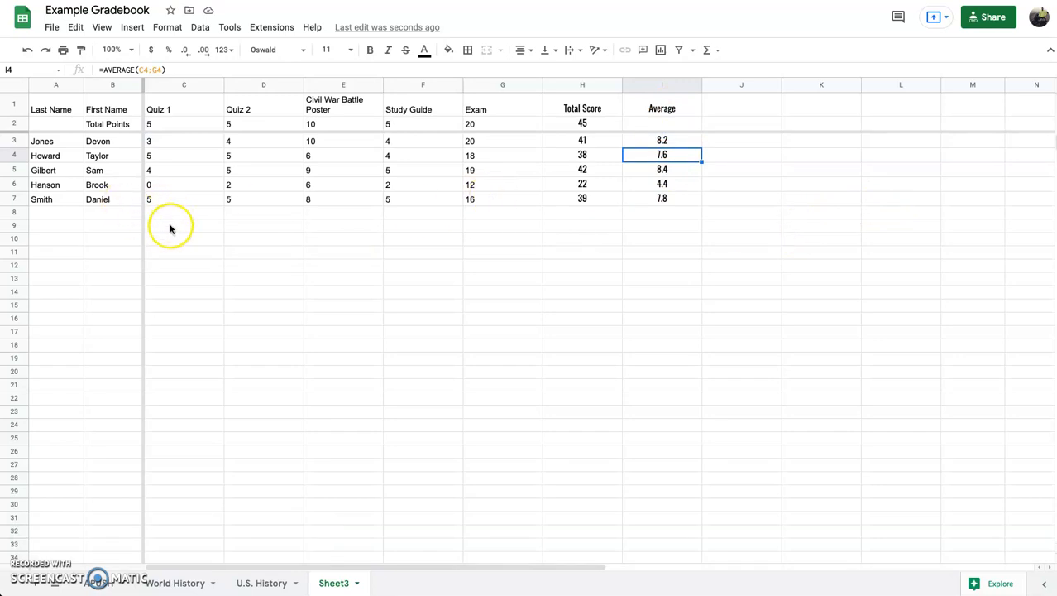
pyautogui.click(111, 228)
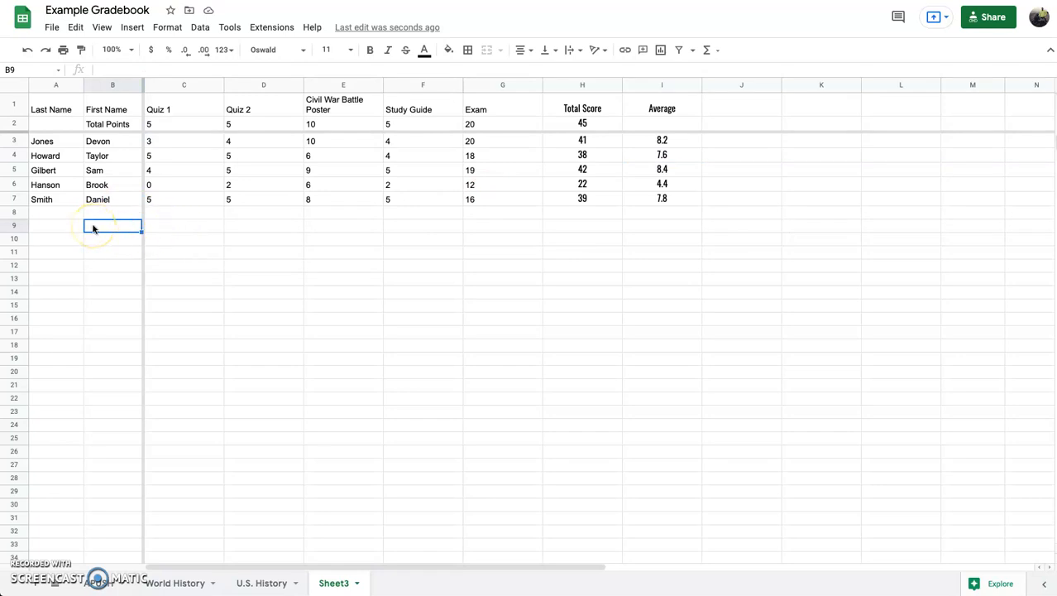
pyautogui.write('Max')
pyautogui.press('Return')
pyautogui.write('Min')
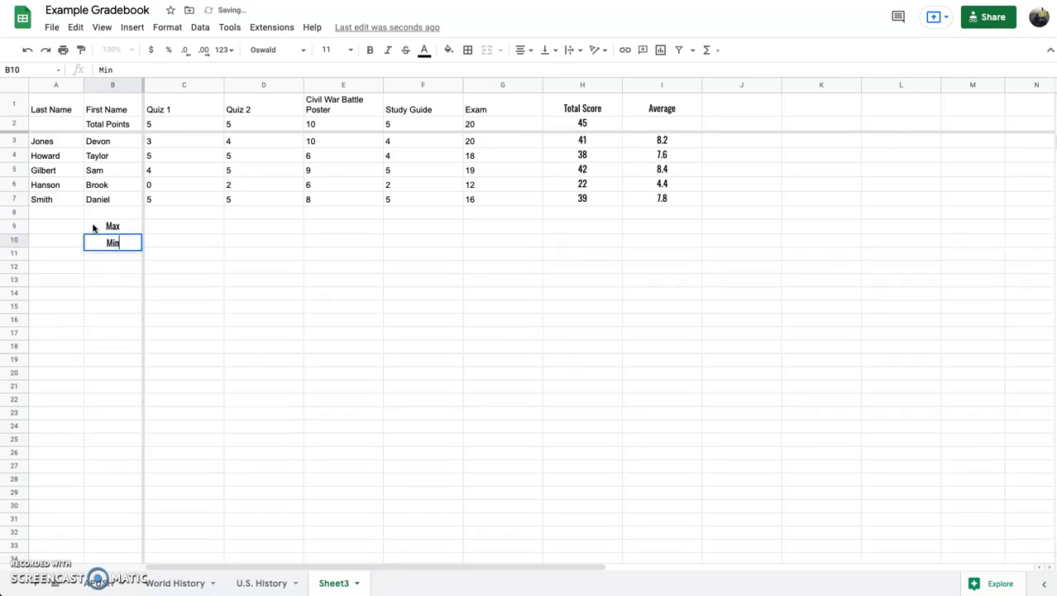
pyautogui.write(' Average')
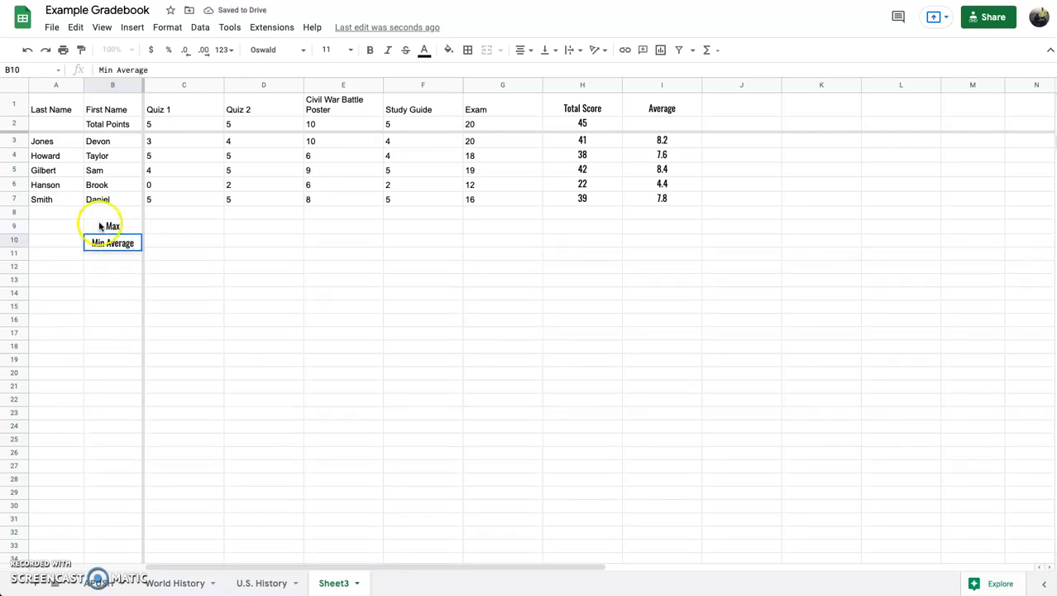
# - Label the summary rows below the student list in B9:B11 as Average, Max and Min
pyautogui.click(119, 227)
pyautogui.write('A')
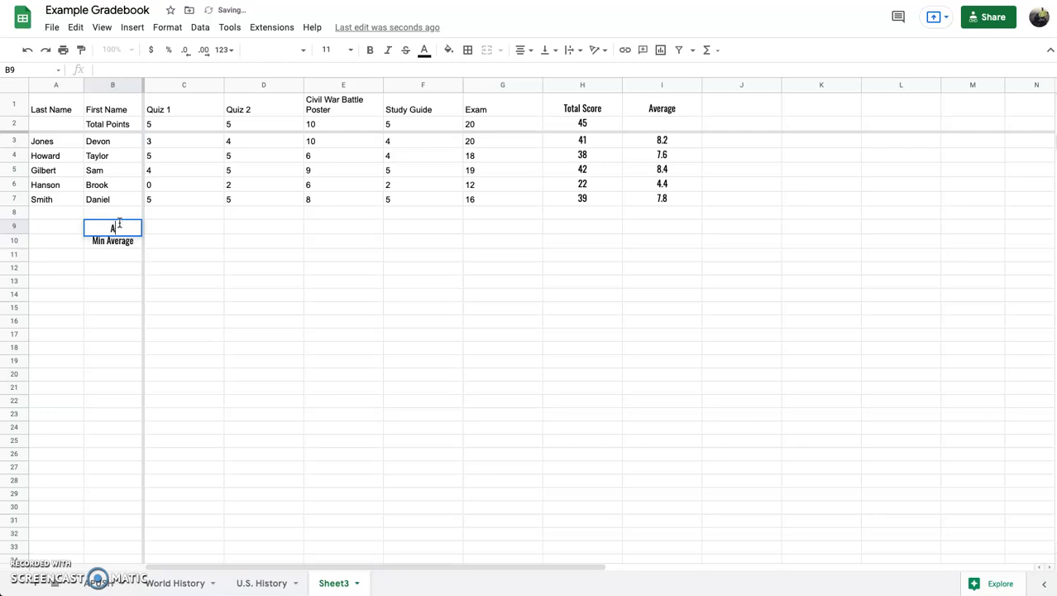
pyautogui.write('verage')
pyautogui.press('Return')
pyautogui.write('Max')
pyautogui.press('Return')
pyautogui.write('Min')
pyautogui.click(118, 225)
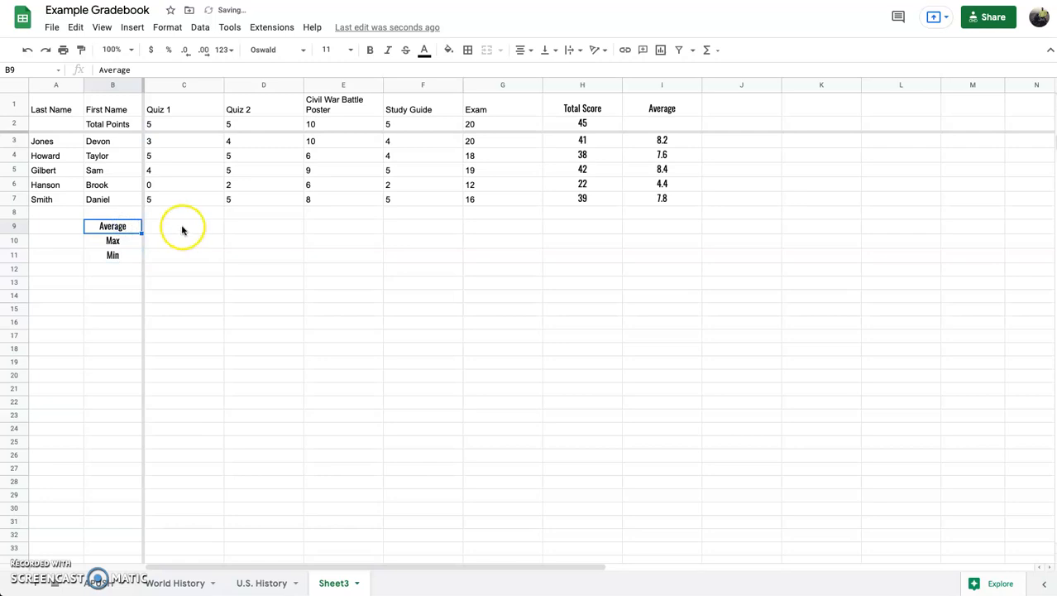
# - Calculate the Quiz 1 class average in C9 with an AVERAGE formula over C3:C7, accepting the suggested autofill for C10:C11
pyautogui.click(184, 230)
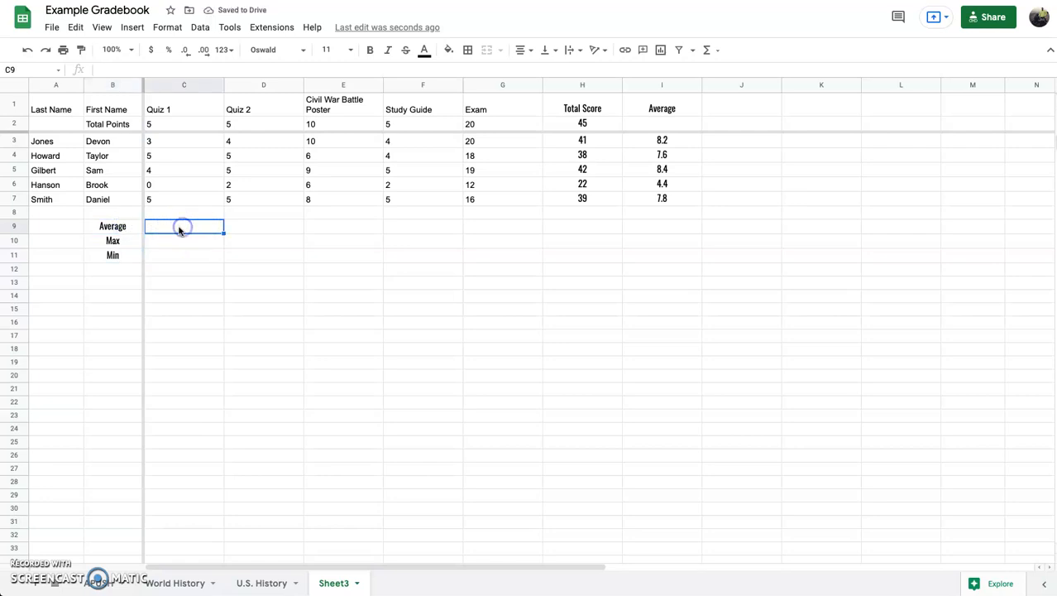
pyautogui.click(707, 50)
pyautogui.click(717, 90)
pyautogui.moveTo(177, 141); pyautogui.dragTo(171, 195)
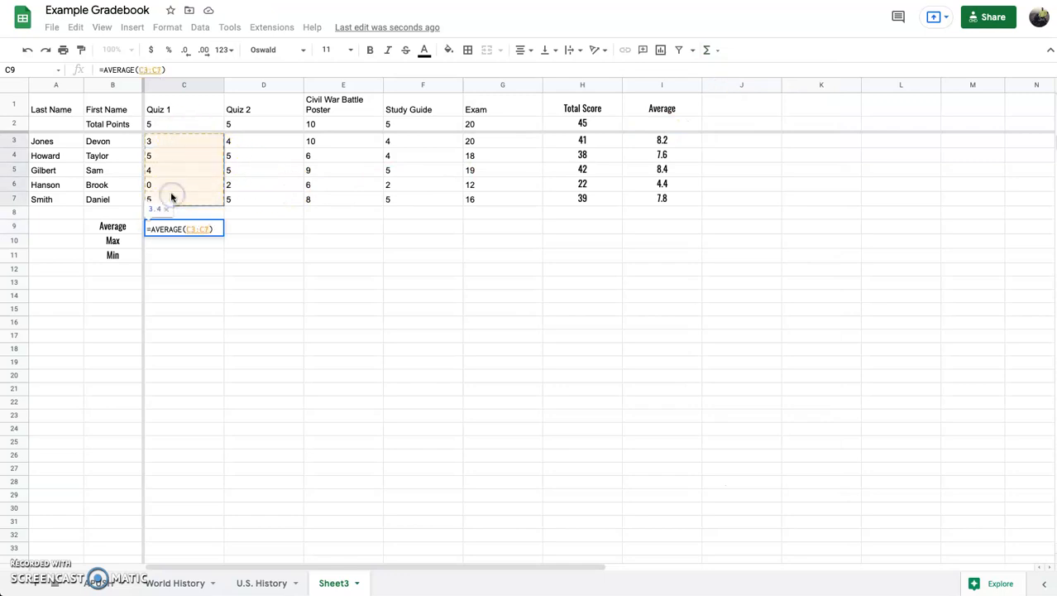
pyautogui.press('Return')
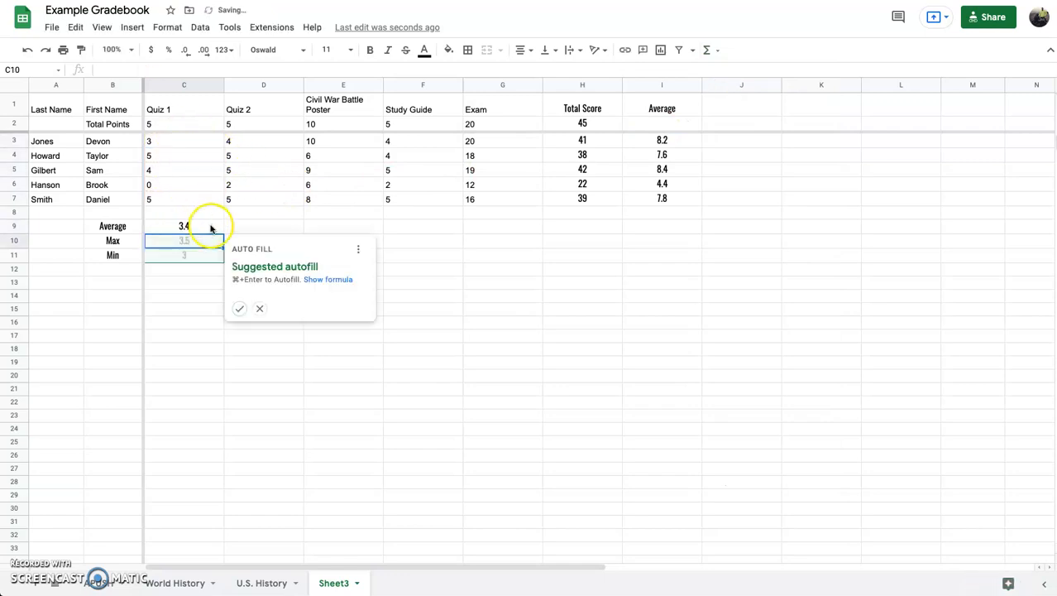
pyautogui.click(241, 310)
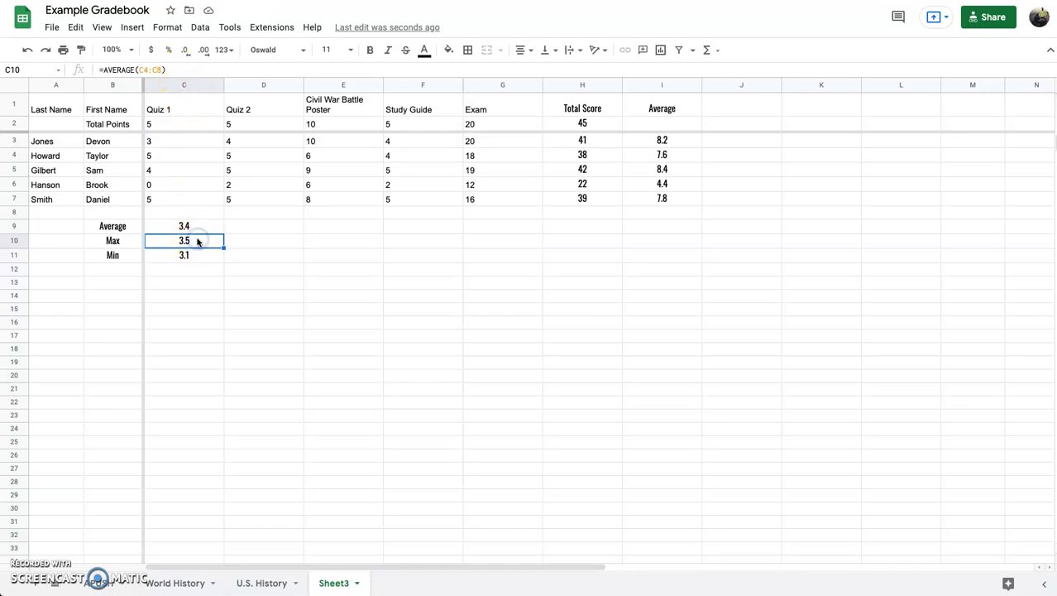
# - Replace the formula in C10 with a MAX formula over the Quiz 1 scores in C3:C7
pyautogui.click(709, 49)
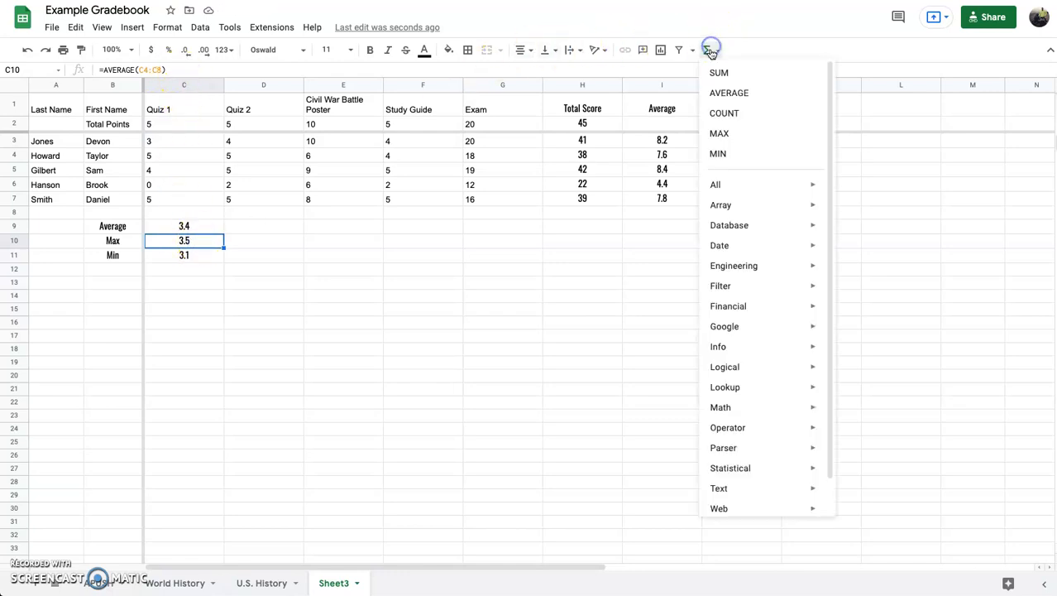
pyautogui.click(721, 135)
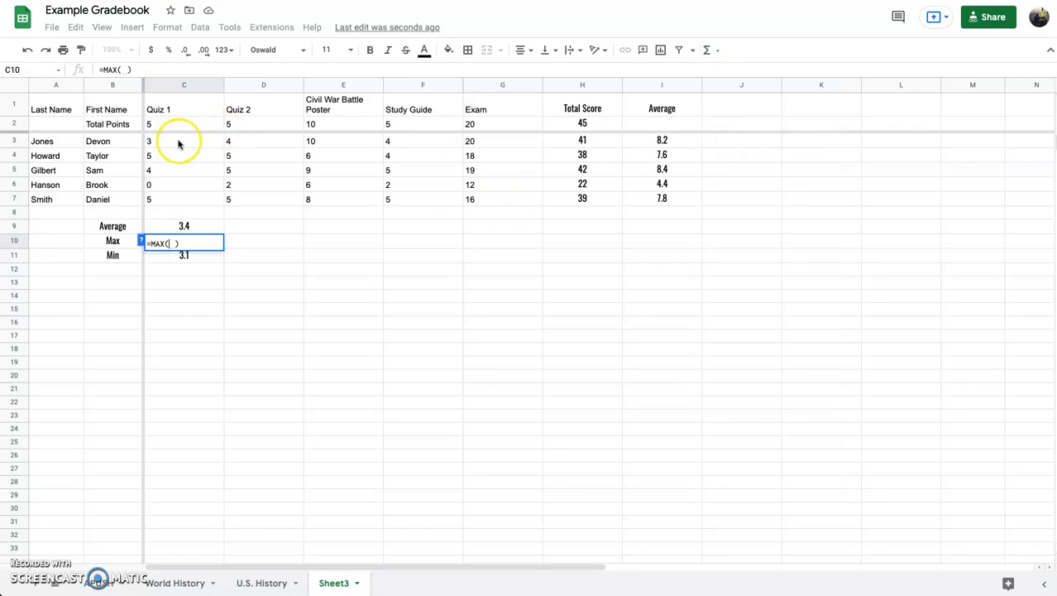
pyautogui.moveTo(177, 141); pyautogui.dragTo(173, 202)
pyautogui.press('Return')
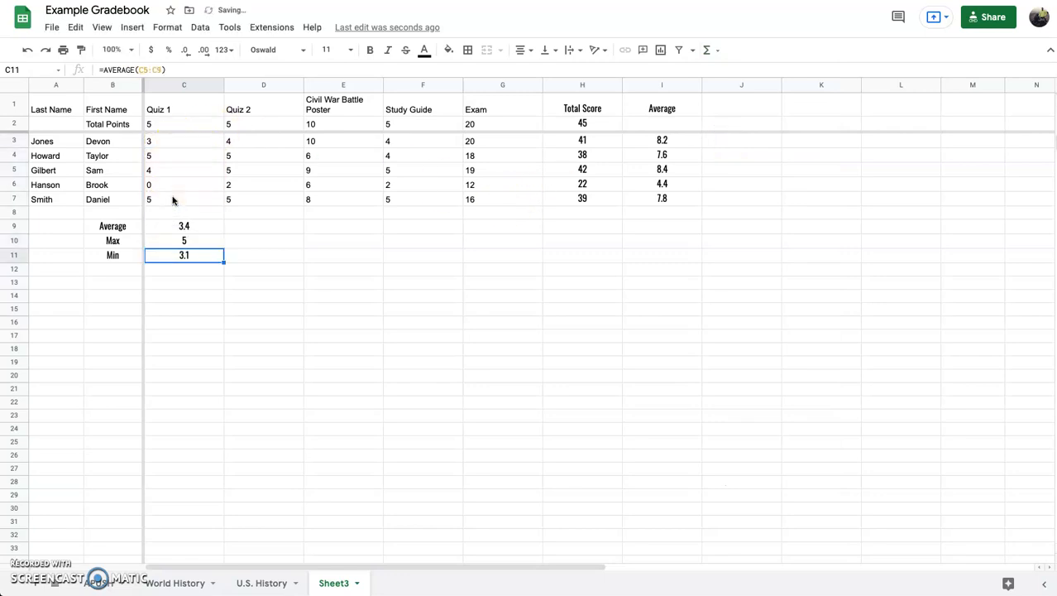
# - Replace the formula in C11 with a MIN formula over the Quiz 1 scores in C3:C7
pyautogui.click(207, 259)
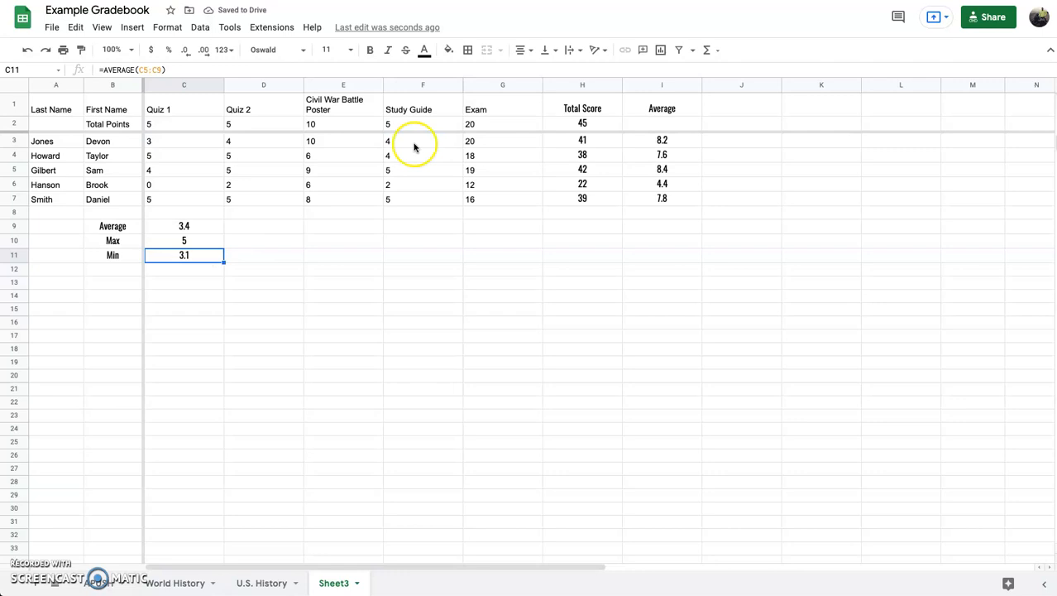
pyautogui.click(707, 50)
pyautogui.click(718, 155)
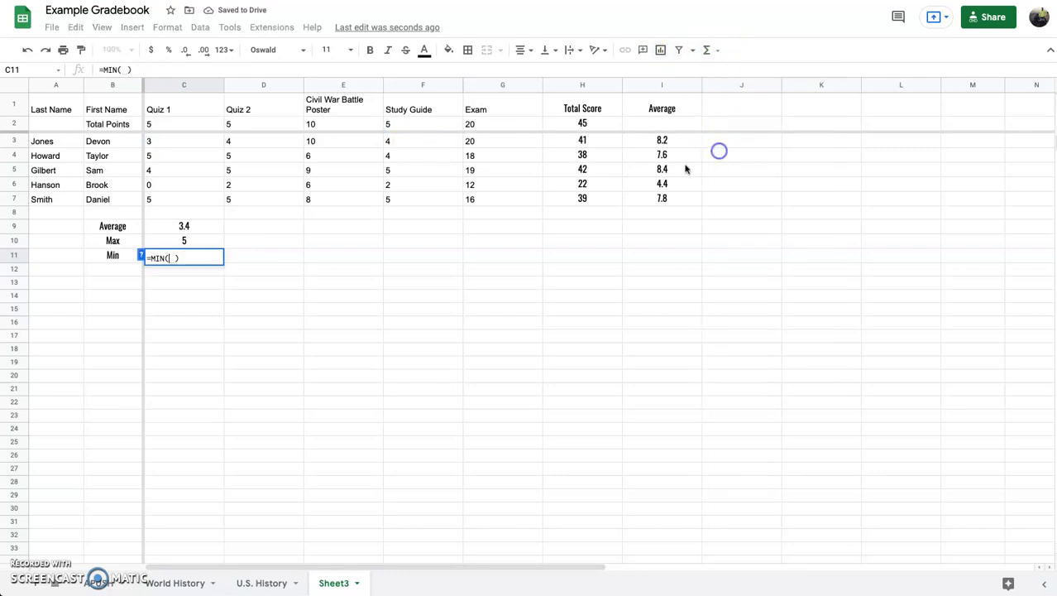
pyautogui.moveTo(200, 141); pyautogui.dragTo(196, 196)
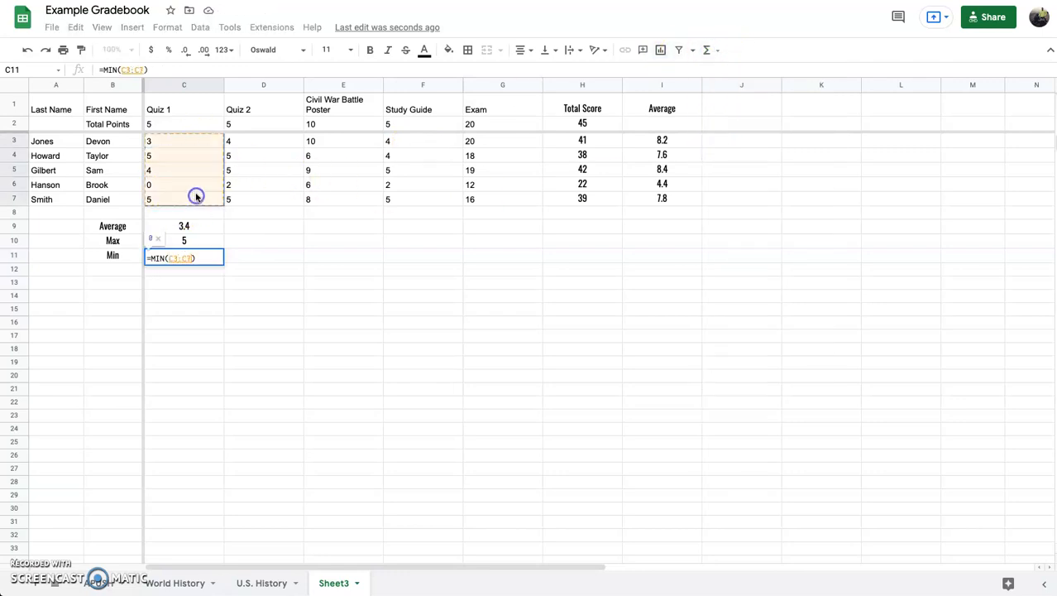
pyautogui.press('Return')
# - Fill the Average, Max and Min formulas in rows 9 to 11 from column C across to column I
pyautogui.click(217, 229)
pyautogui.moveTo(254, 236); pyautogui.dragTo(397, 224)
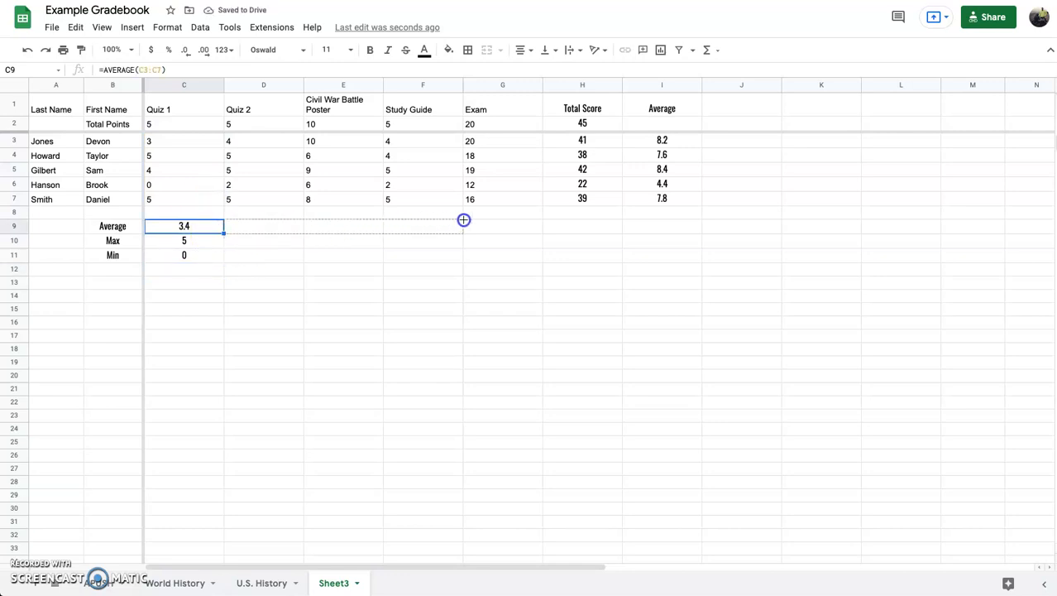
pyautogui.moveTo(629, 232); pyautogui.dragTo(629, 231)
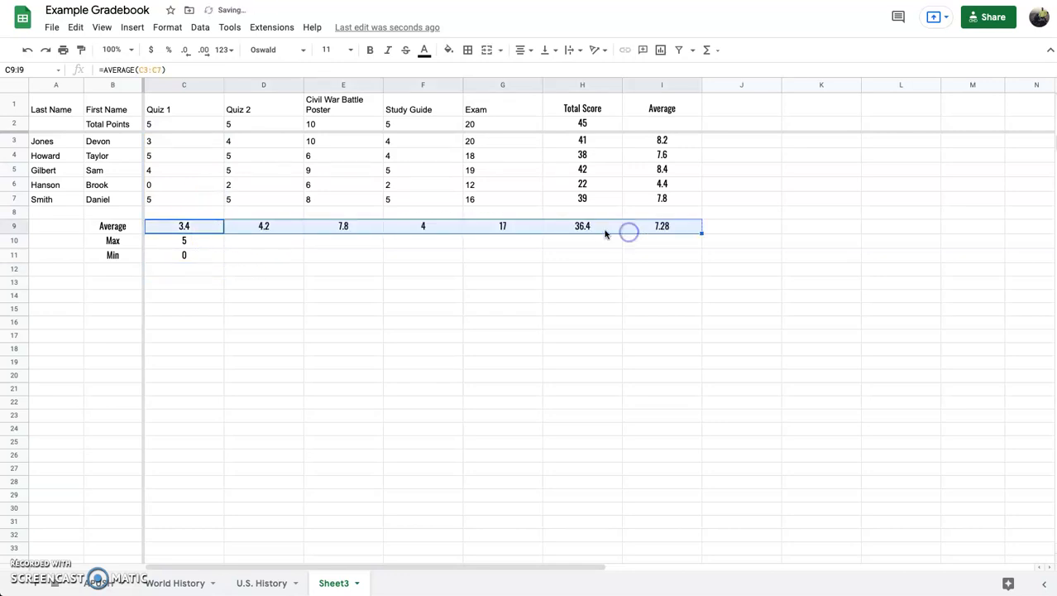
pyautogui.click(184, 240)
pyautogui.moveTo(222, 246); pyautogui.dragTo(629, 248)
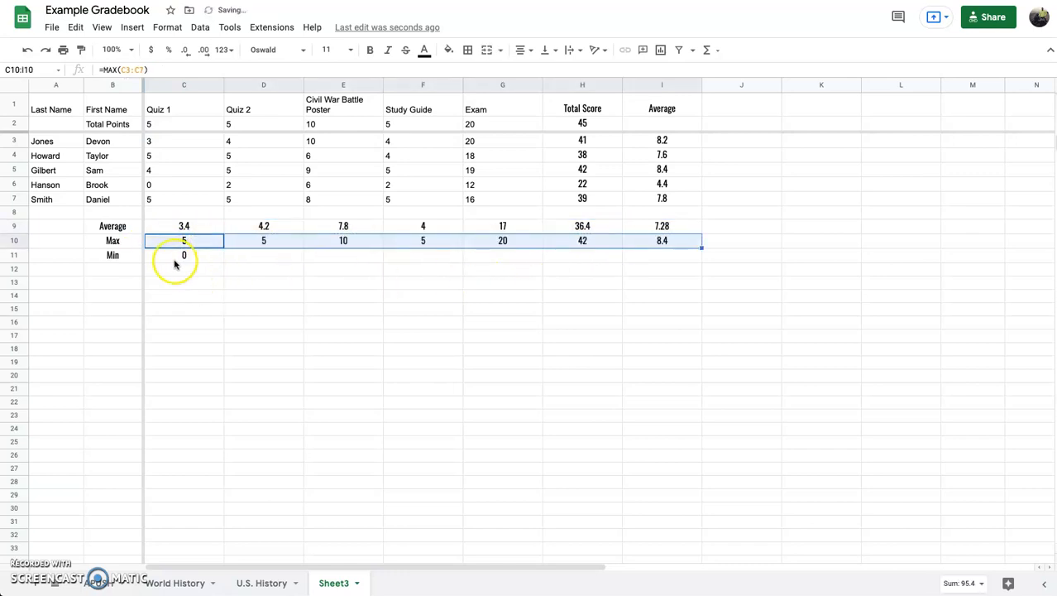
pyautogui.click(213, 258)
pyautogui.moveTo(223, 261); pyautogui.dragTo(646, 262)
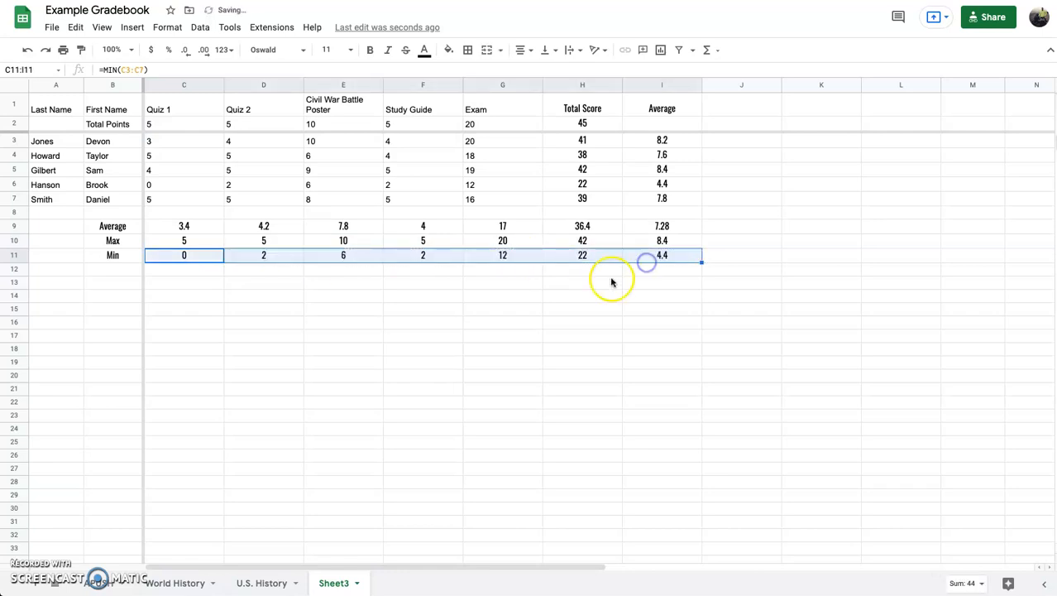
pyautogui.click(516, 273)
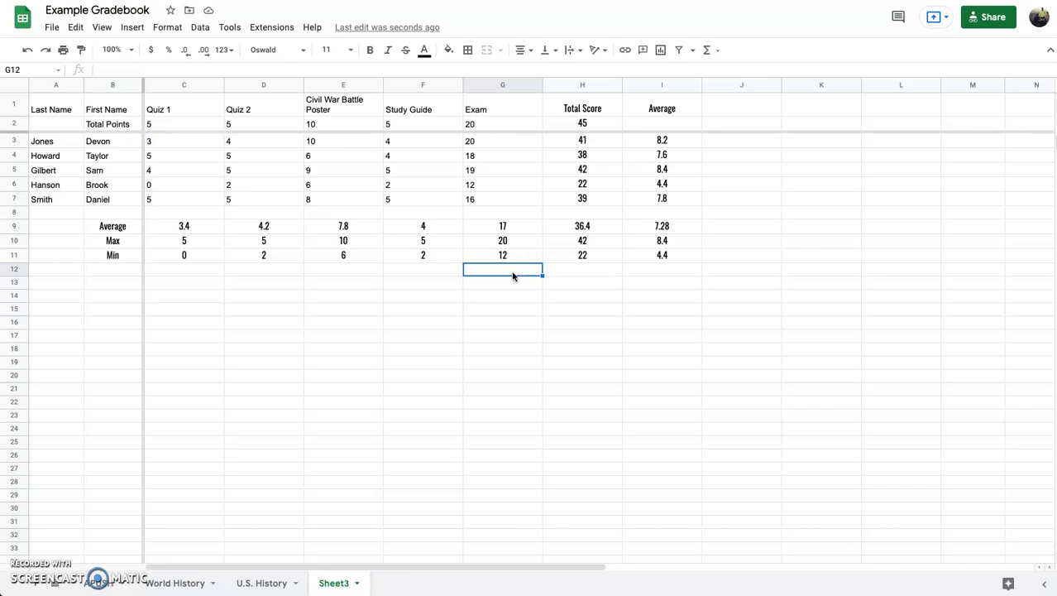
# - Format the whole gradebook range A1:I11 in the Oswald font at size 11
pyautogui.click(667, 257)
pyautogui.moveTo(666, 256); pyautogui.dragTo(65, 109)
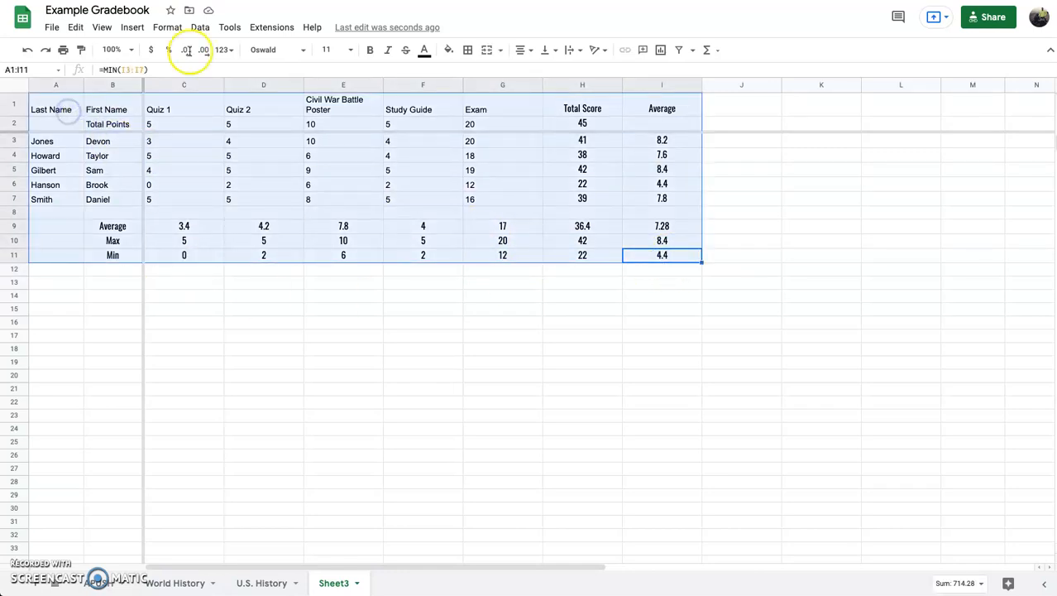
pyautogui.click(278, 51)
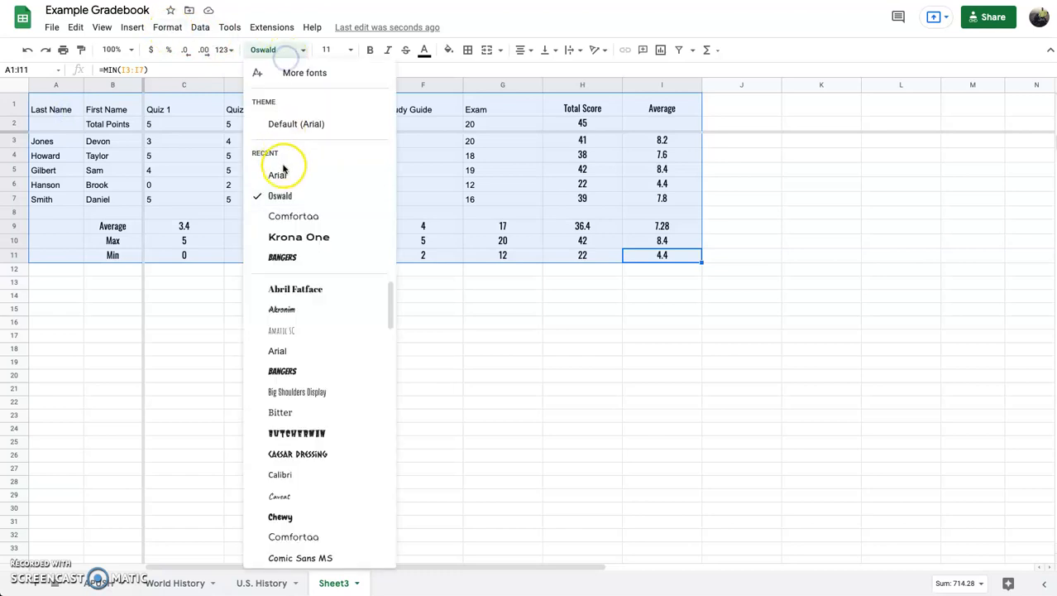
pyautogui.click(280, 196)
pyautogui.click(329, 50)
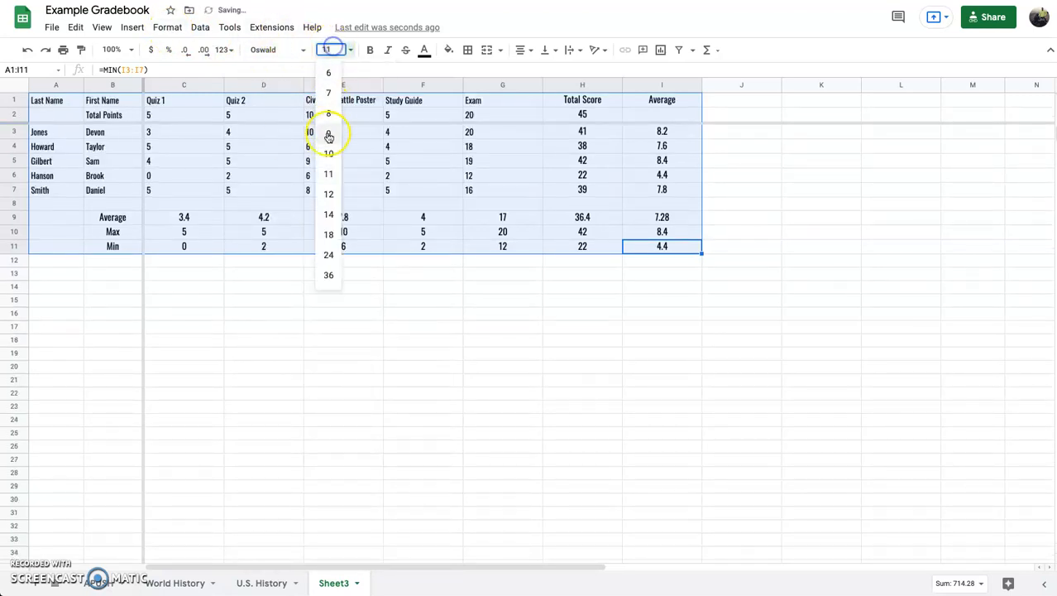
pyautogui.click(329, 174)
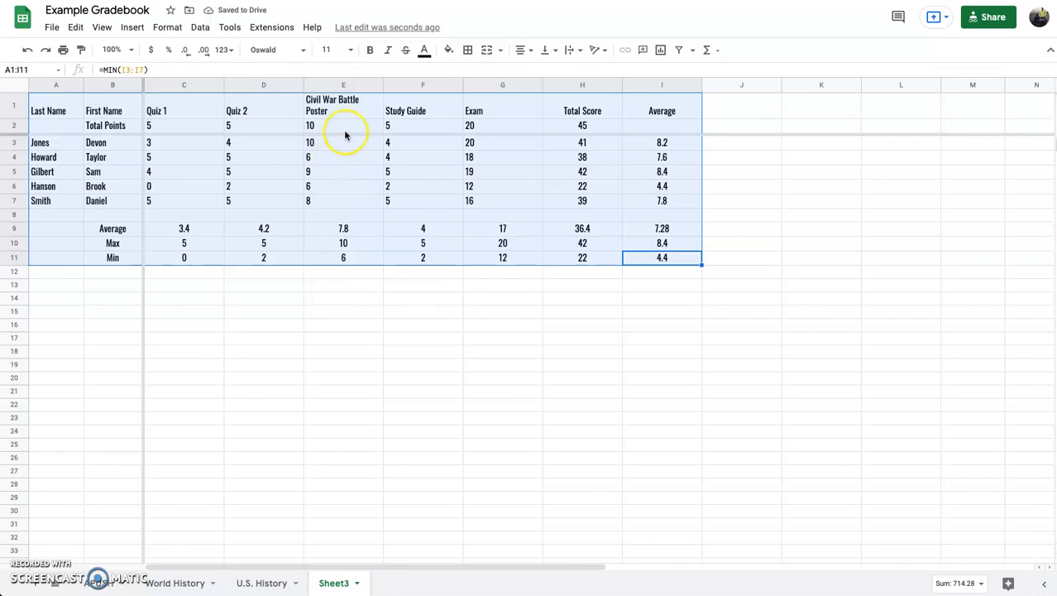
# - Center the contents of the gradebook range A1:I11 horizontally
pyautogui.click(522, 51)
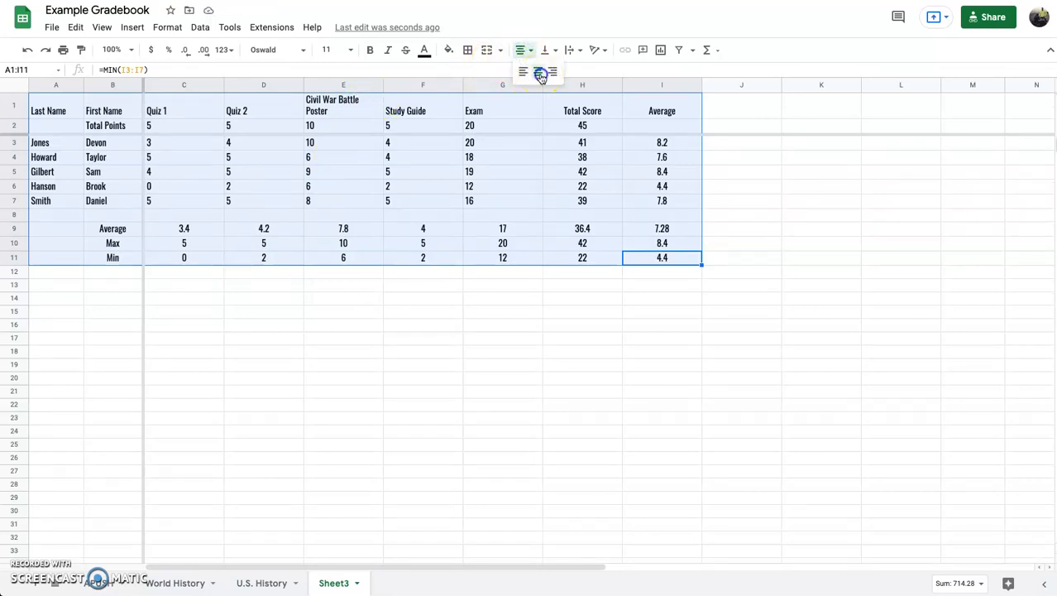
pyautogui.click(540, 74)
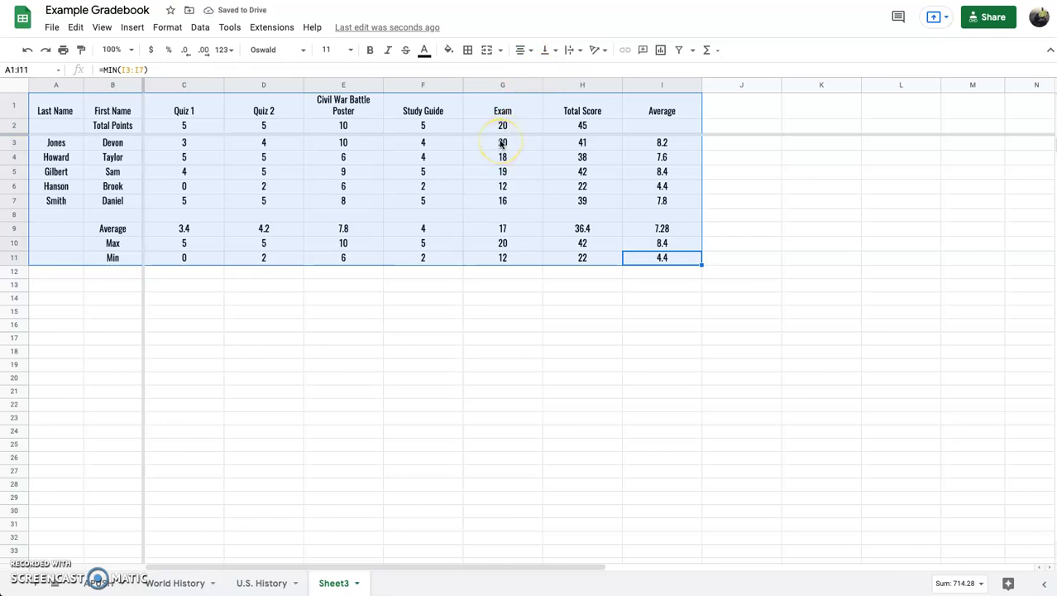
pyautogui.click(535, 115)
pyautogui.click(62, 109)
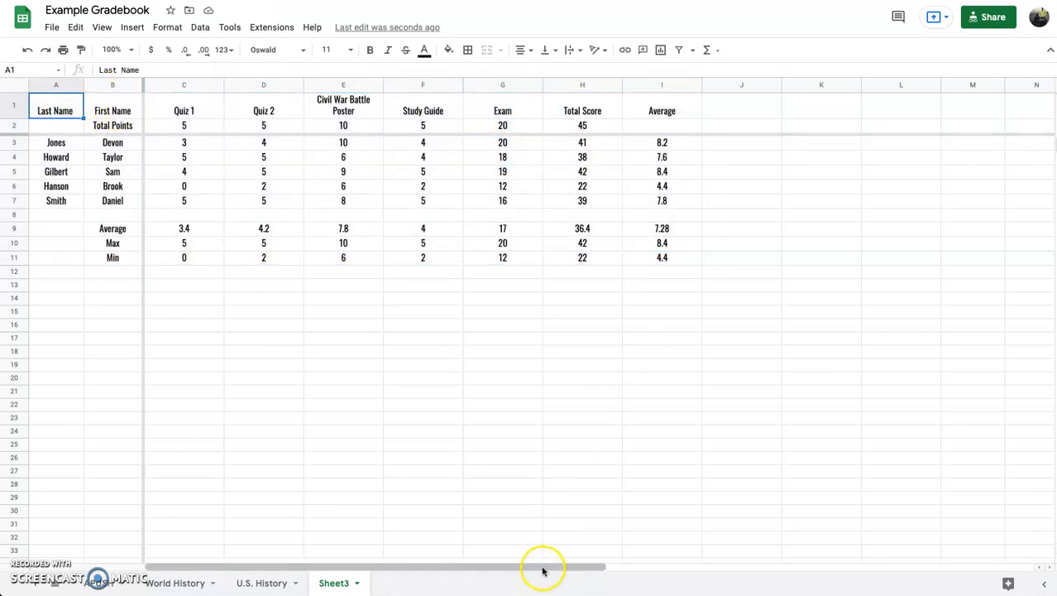
# - Delete the unused columns J through AA beside the gradebook
pyautogui.click(759, 88)
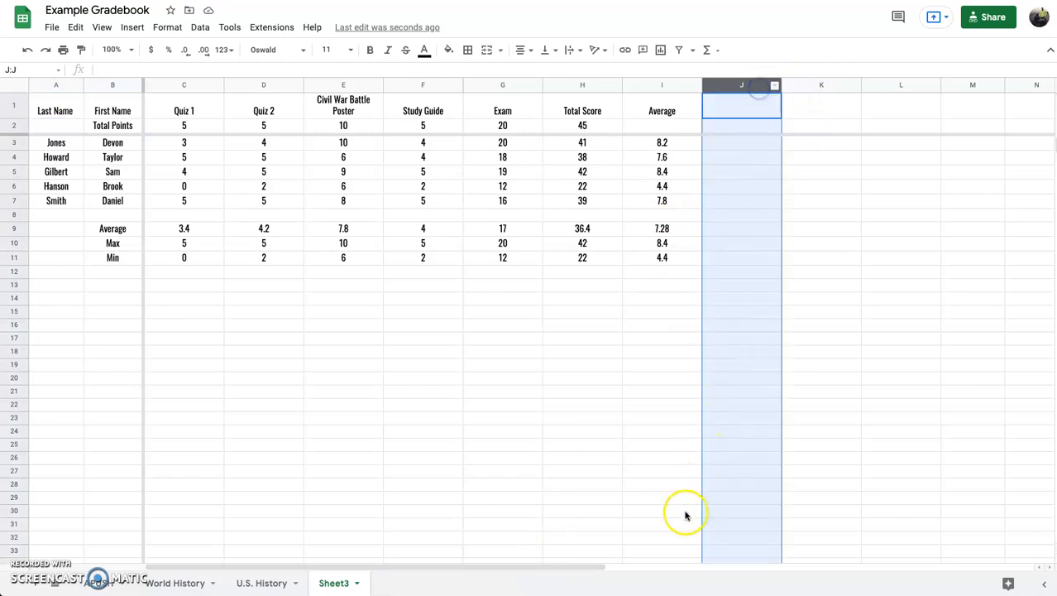
pyautogui.moveTo(598, 566); pyautogui.dragTo(1031, 566)
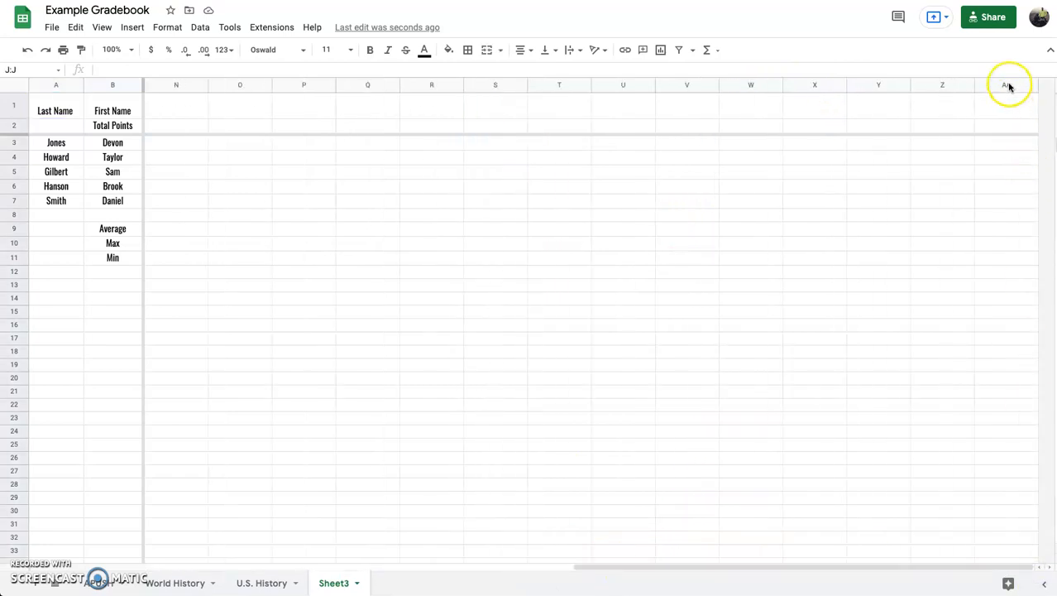
pyautogui.keyDown('shift'); pyautogui.click(1008, 86); pyautogui.keyUp('shift')
pyautogui.rightClick(1006, 86)
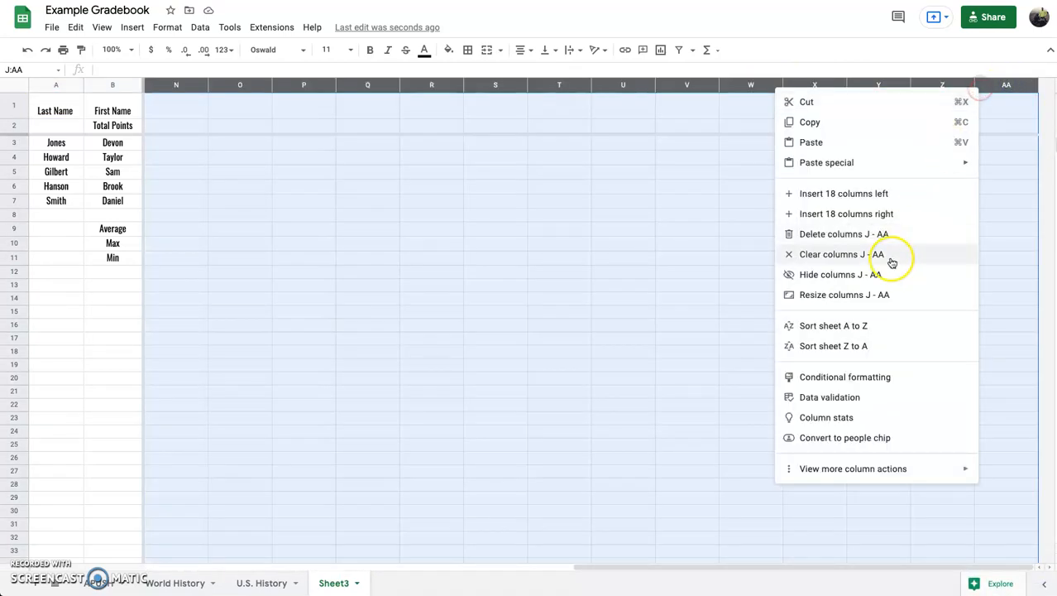
pyautogui.click(879, 234)
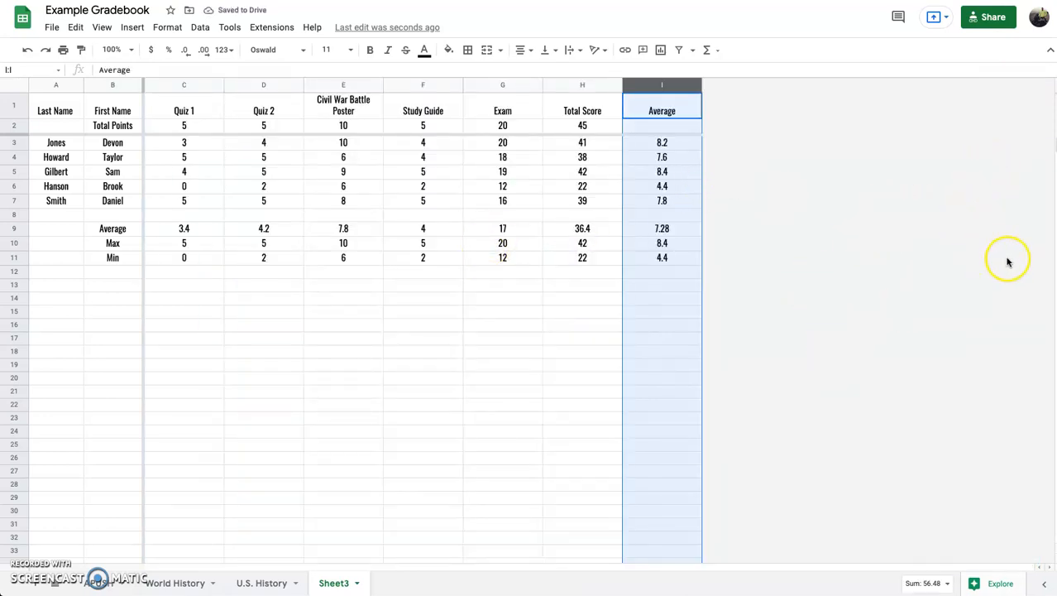
pyautogui.click(662, 257)
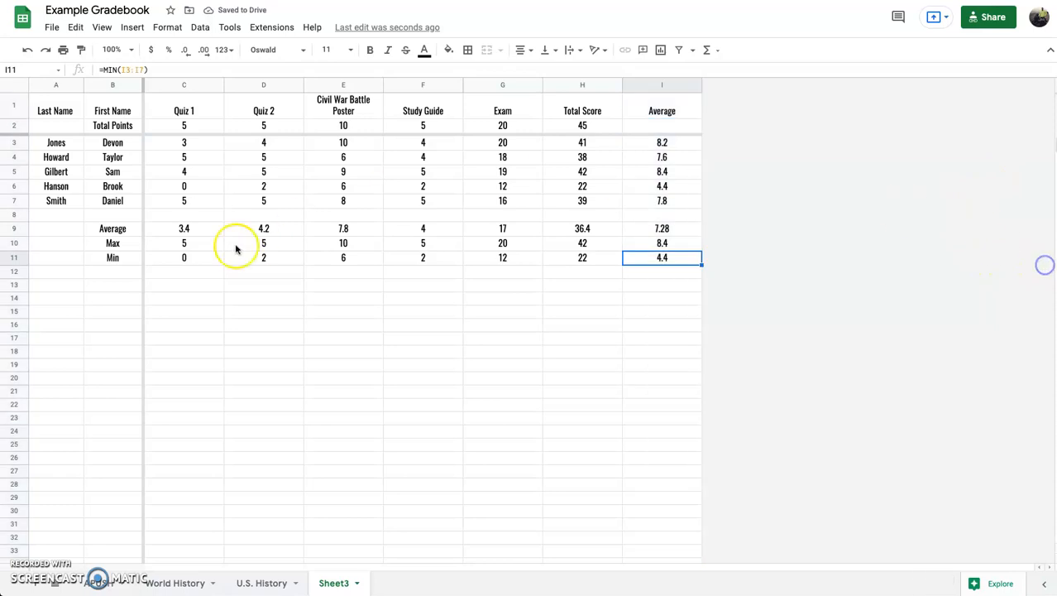
# - Delete the unused rows 23 through 1020 below the gradebook
pyautogui.click(15, 417)
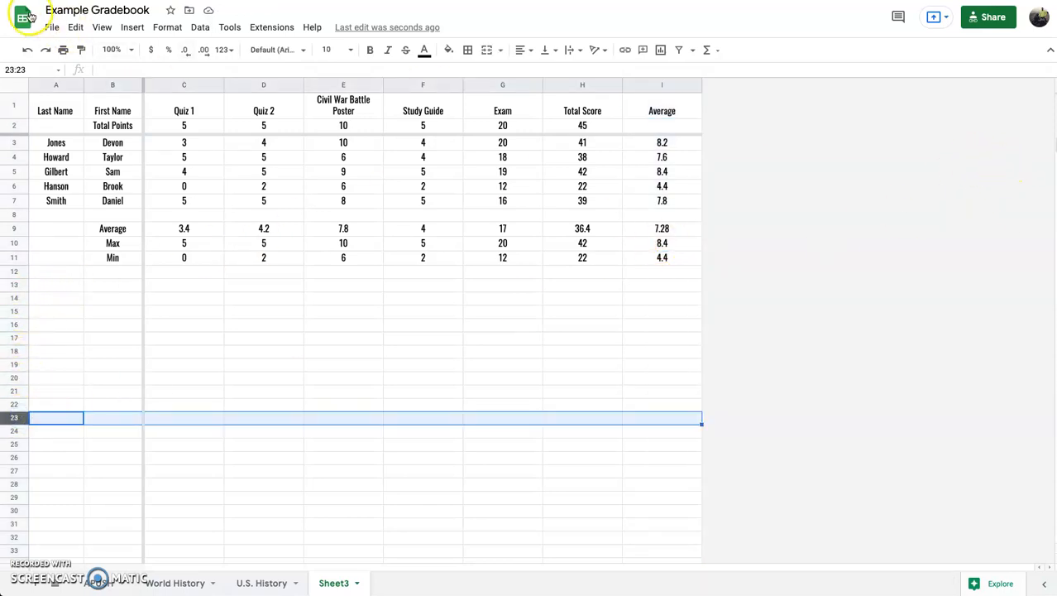
pyautogui.scroll(-20, 834, 399)
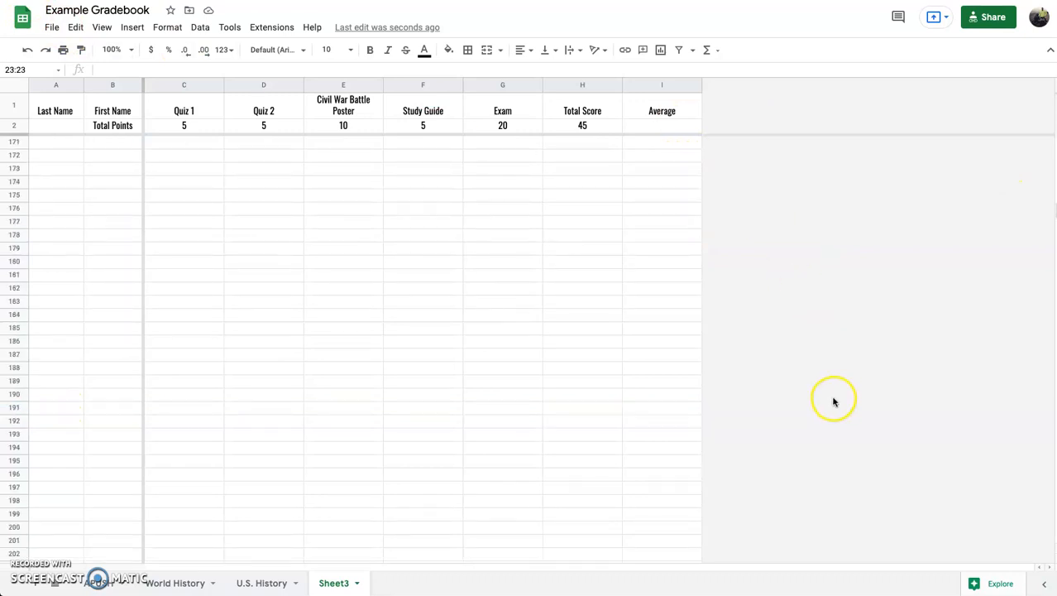
pyautogui.scroll(-20, 834, 397)
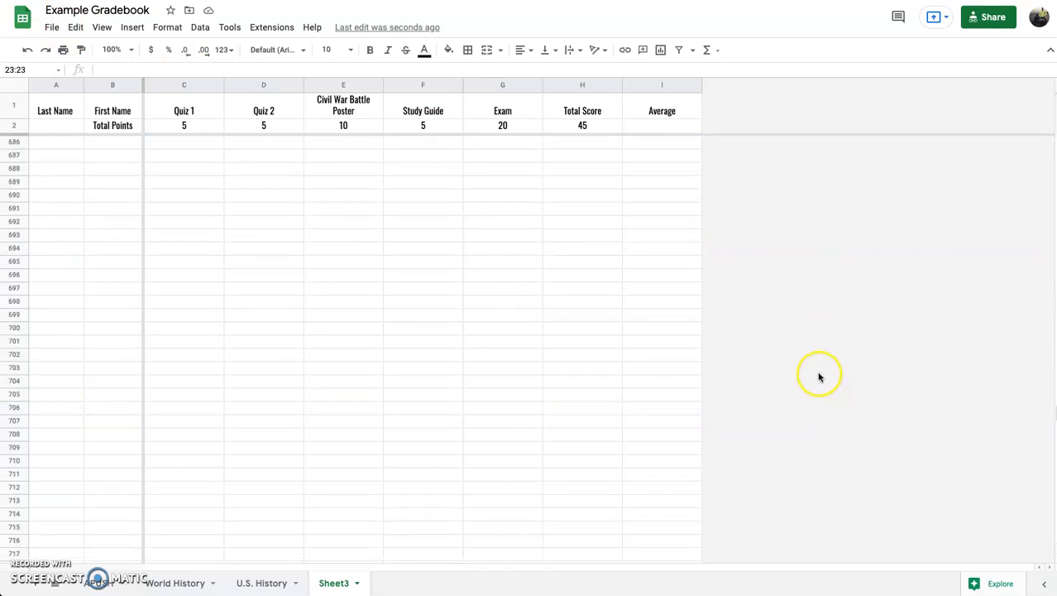
pyautogui.scroll(-20, 67, 517)
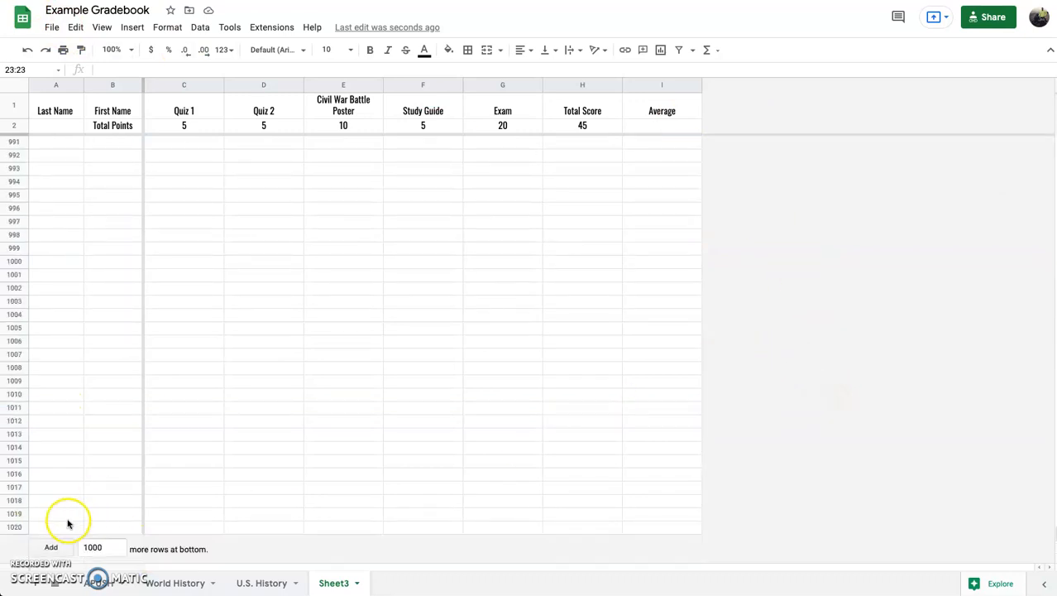
pyautogui.keyDown('shift'); pyautogui.click(14, 527); pyautogui.keyUp('shift')
pyautogui.rightClick(14, 528)
pyautogui.click(93, 363)
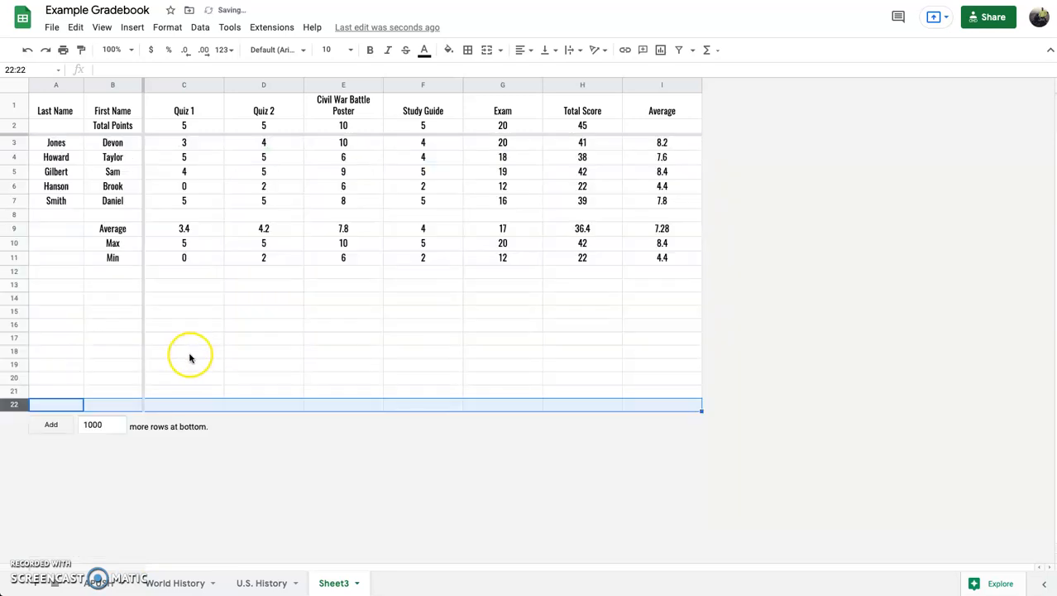
pyautogui.click(454, 404)
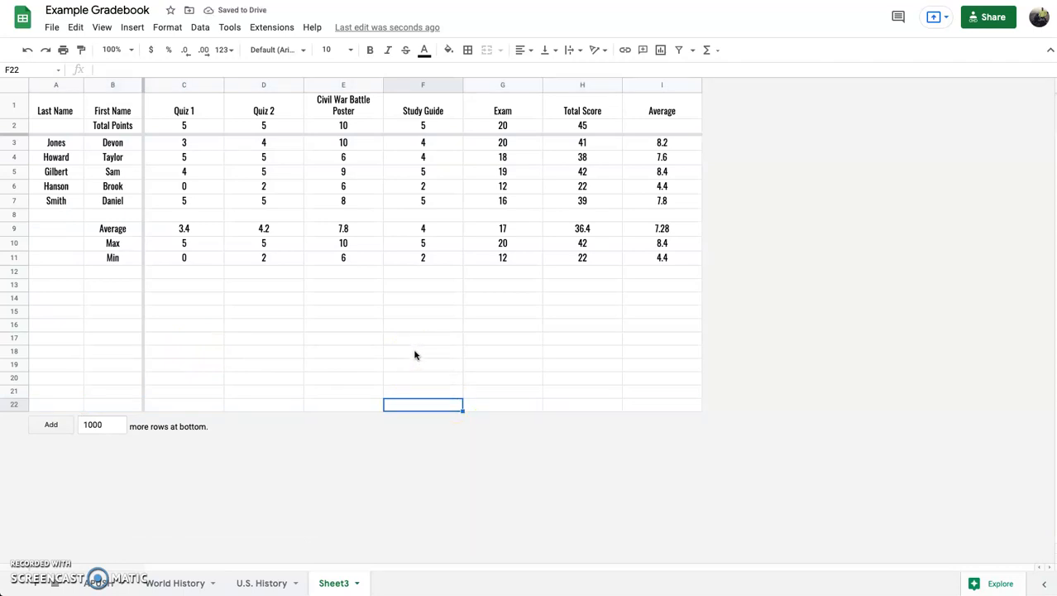
# - Apply the default green alternating colors style with a header to the gradebook range A1:I11
pyautogui.click(55, 111)
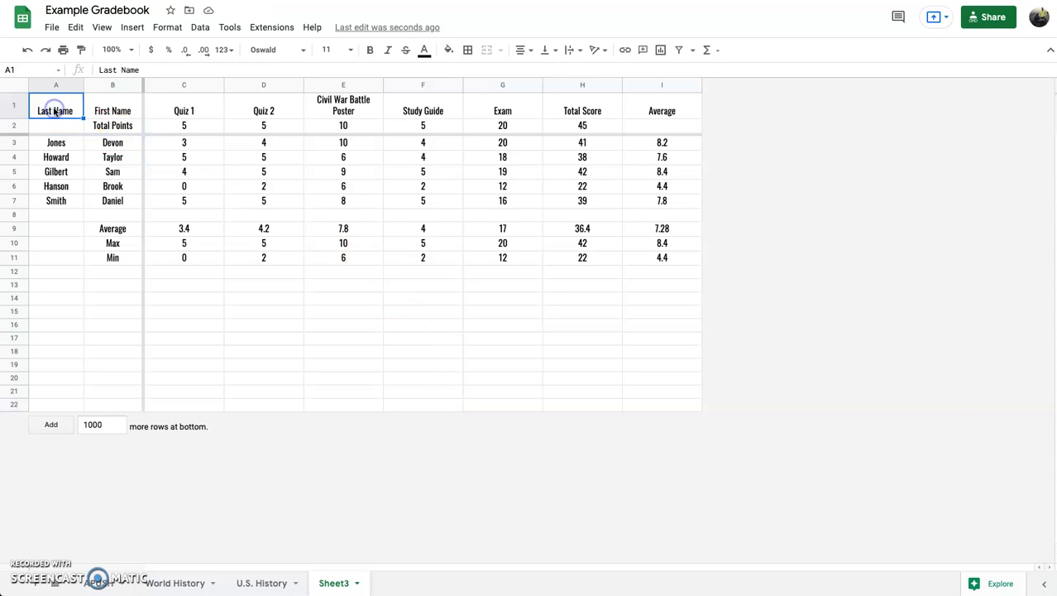
pyautogui.click(167, 27)
pyautogui.click(203, 266)
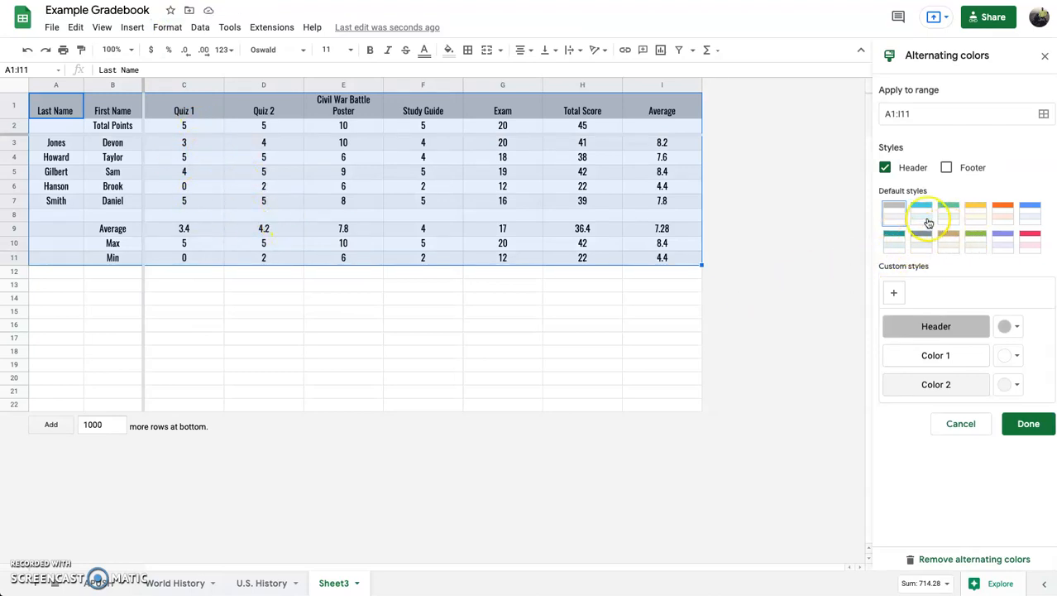
pyautogui.click(923, 215)
pyautogui.click(947, 213)
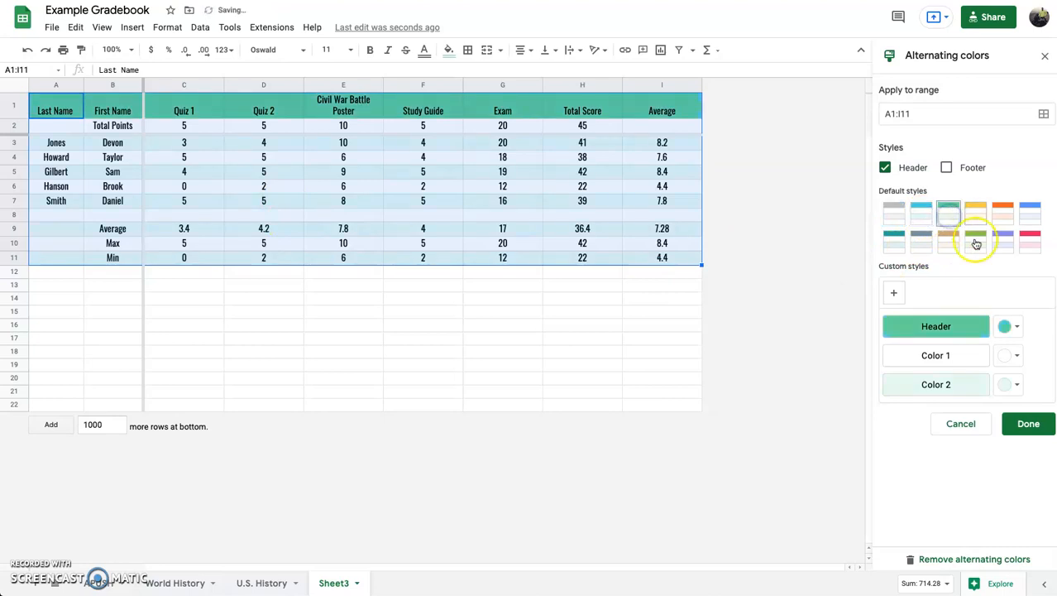
pyautogui.click(1034, 427)
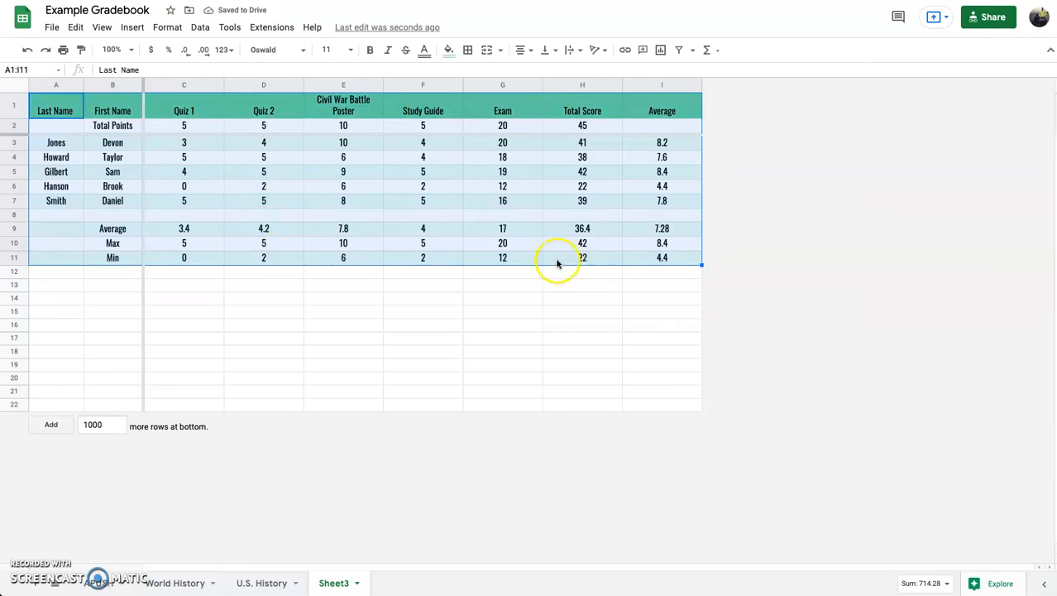
pyautogui.click(556, 259)
pyautogui.click(110, 296)
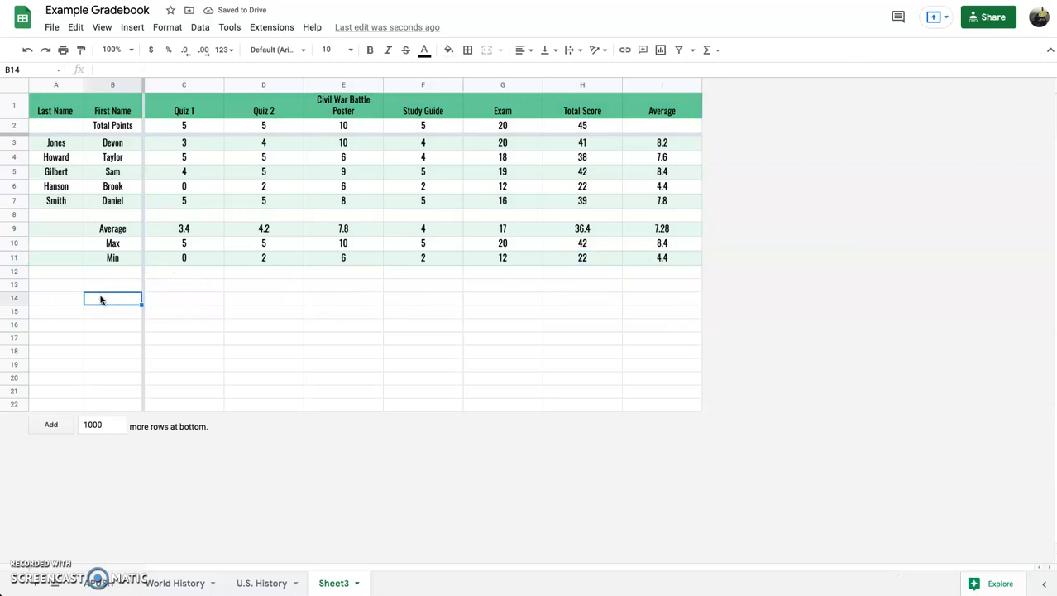
pyautogui.press('Return')
pyautogui.hotkey('ctrl', 'z')
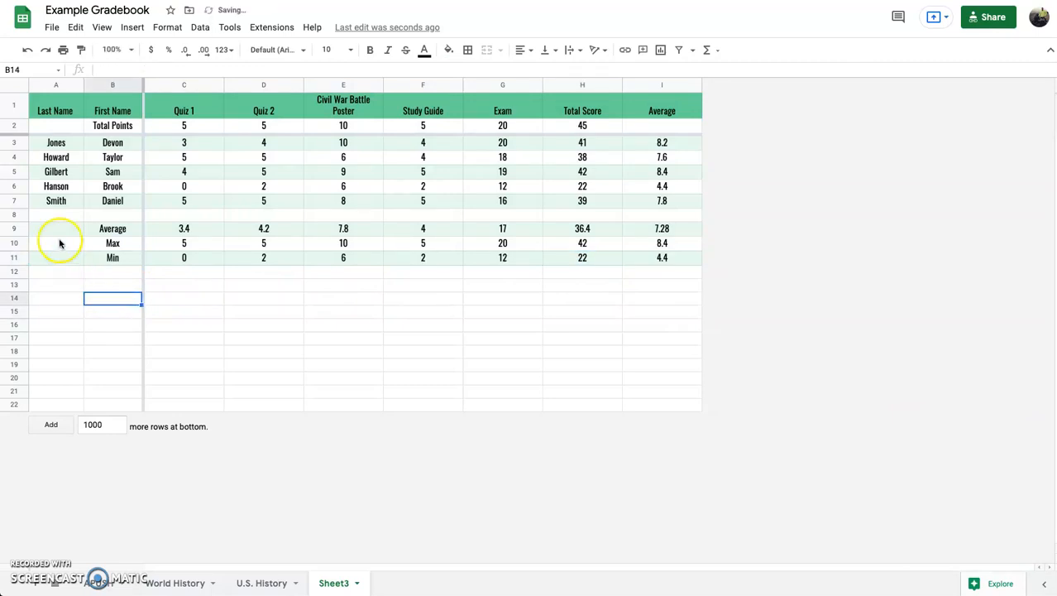
# - Insert one row directly below the Min row, row 11
pyautogui.rightClick(11, 261)
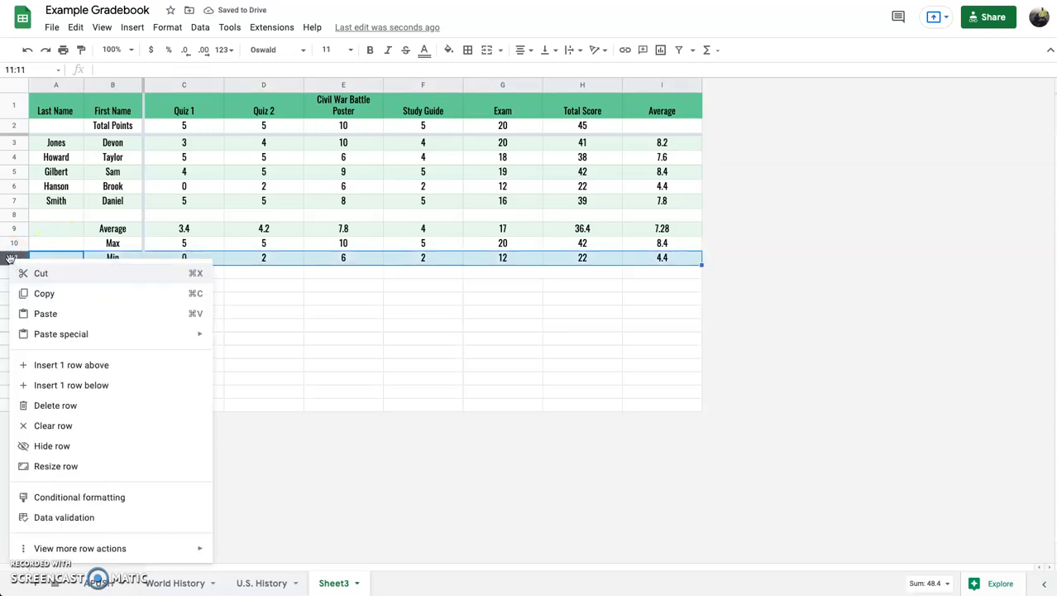
pyautogui.click(71, 384)
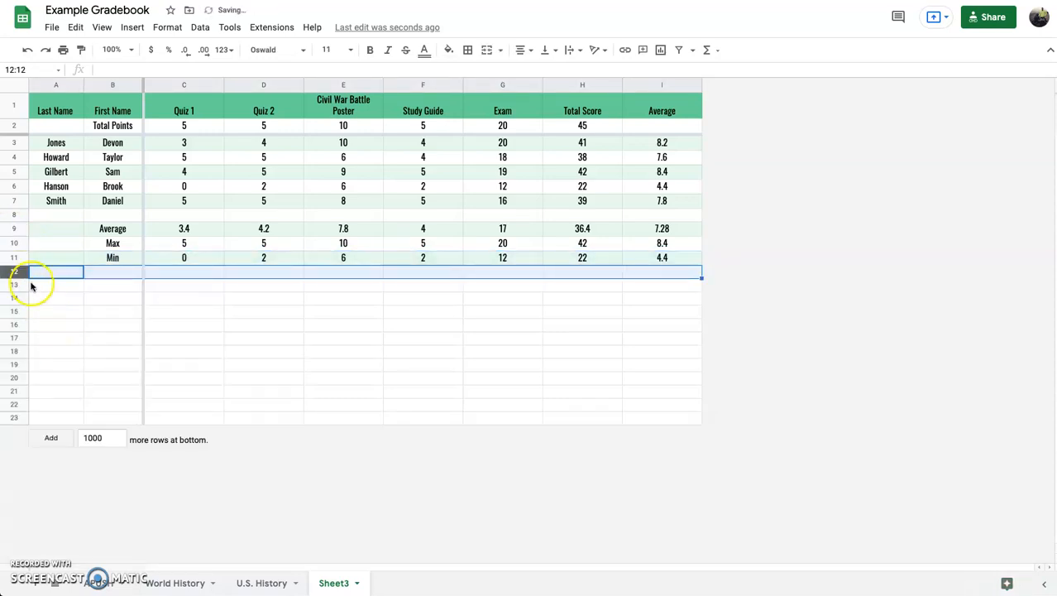
# - Insert another row below row 12 and undo that insertion
pyautogui.rightClick(16, 272)
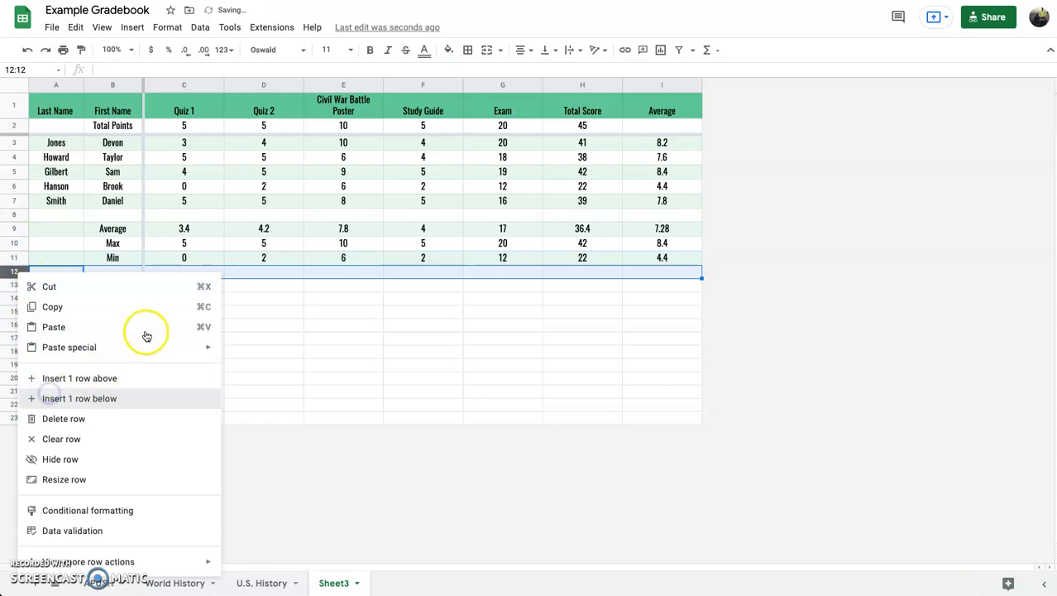
pyautogui.click(139, 397)
pyautogui.click(279, 318)
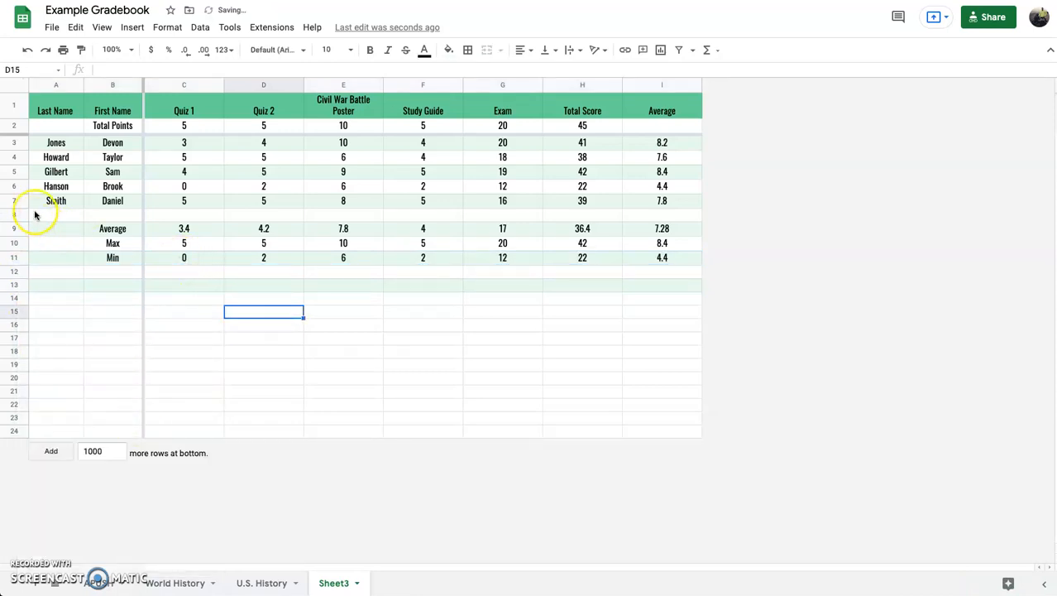
pyautogui.hotkey('ctrl', 'z')
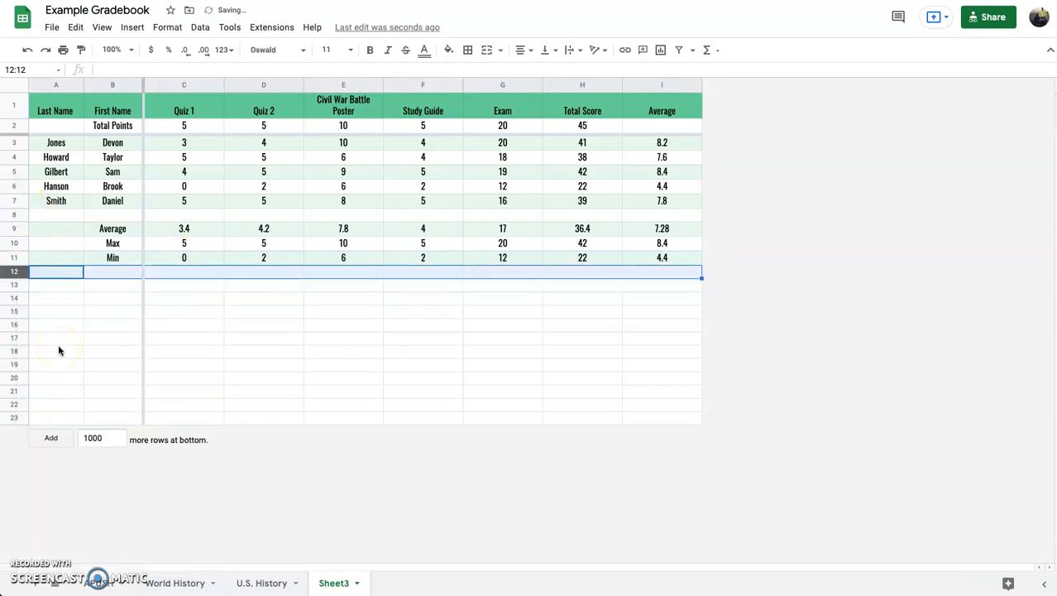
pyautogui.click(807, 369)
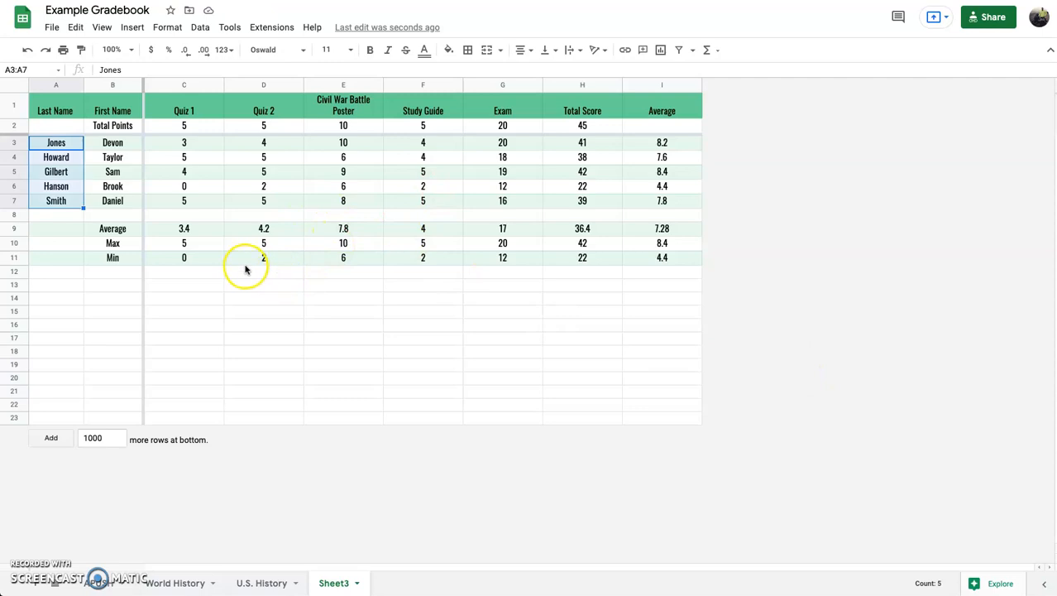
# - Insert a new chart on Sheet3 with the empty cell D13 selected
pyautogui.click(240, 290)
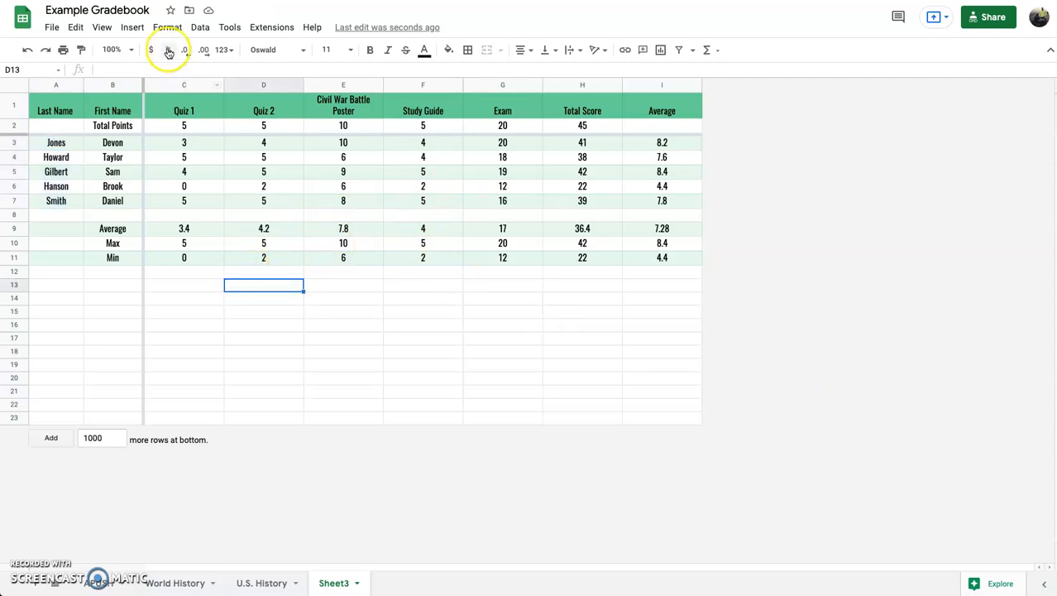
pyautogui.click(132, 28)
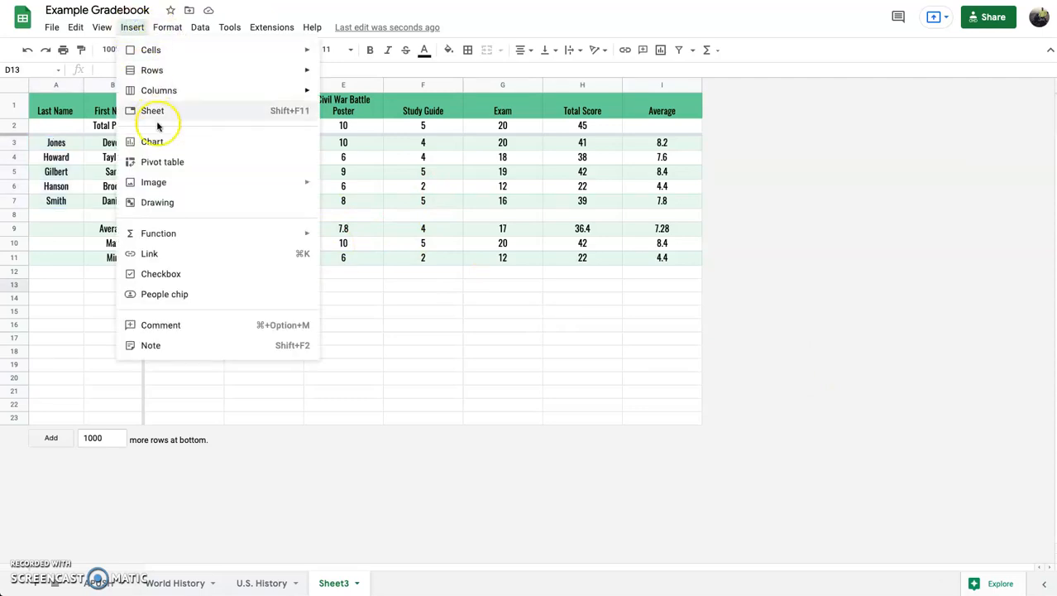
pyautogui.click(155, 142)
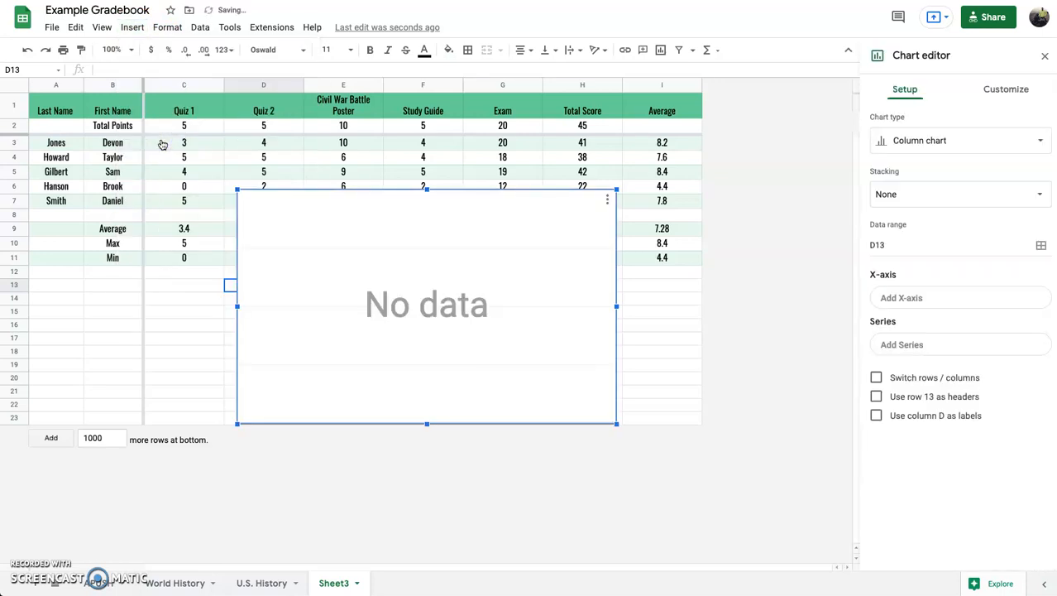
# - Set the column chart's data range to the students' total scores in H3:H7
pyautogui.click(939, 140)
pyautogui.click(943, 143)
pyautogui.click(916, 241)
pyautogui.click(1040, 246)
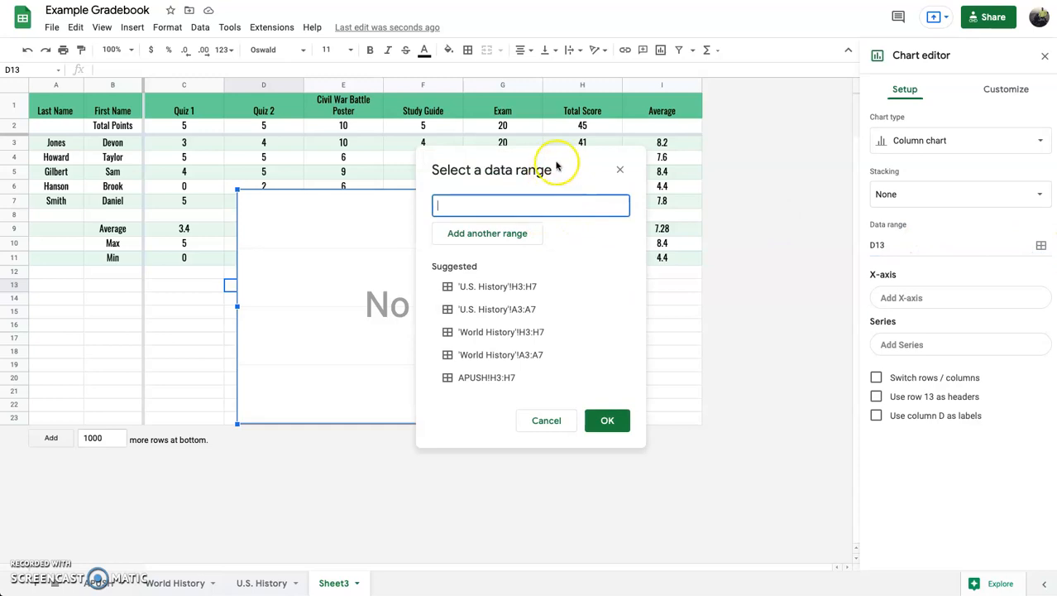
pyautogui.moveTo(561, 151); pyautogui.dragTo(422, 156)
pyautogui.moveTo(583, 142); pyautogui.dragTo(615, 204)
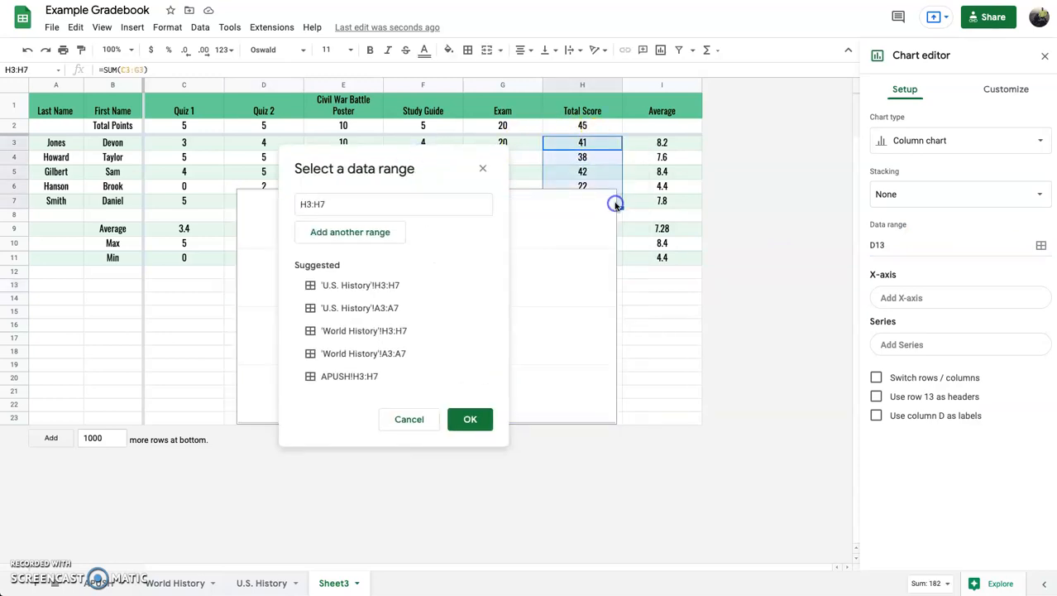
pyautogui.press('Return')
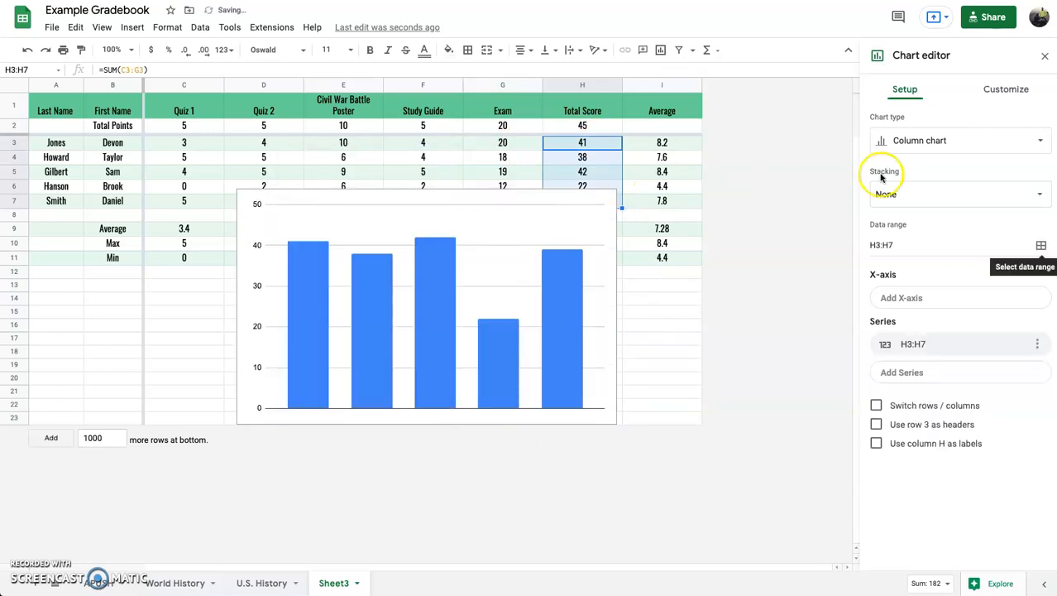
# - Add the last names in A3:A7 as a second data range for the chart
pyautogui.click(1043, 246)
pyautogui.click(485, 233)
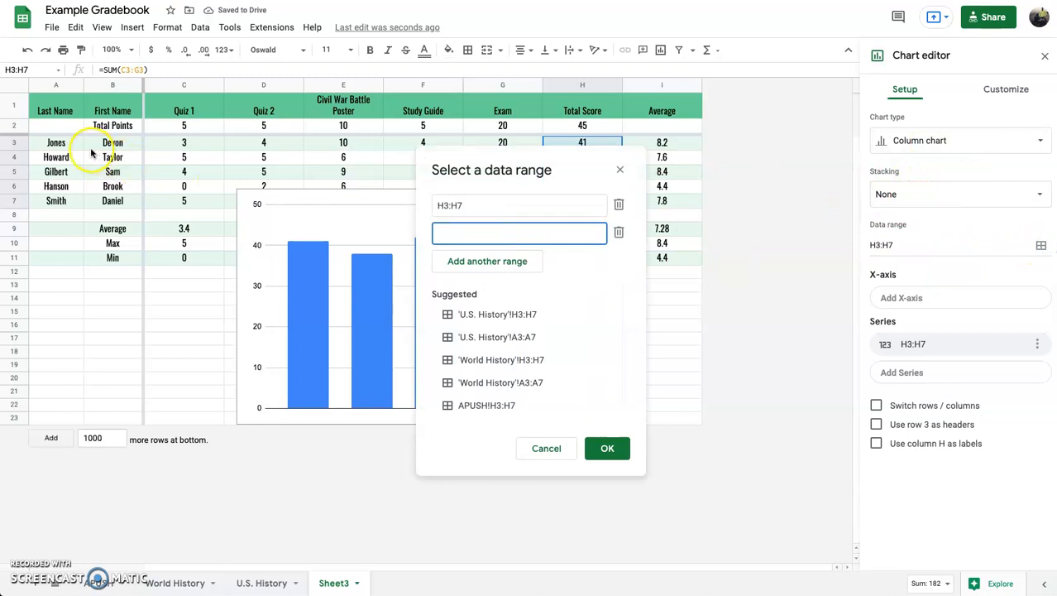
pyautogui.moveTo(56, 143); pyautogui.dragTo(56, 200)
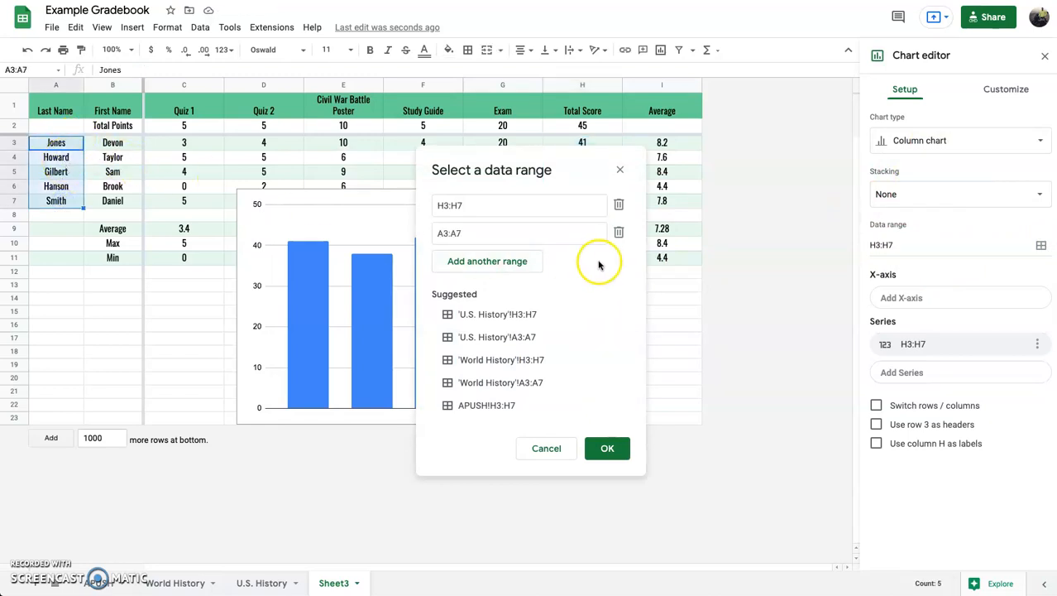
pyautogui.click(611, 449)
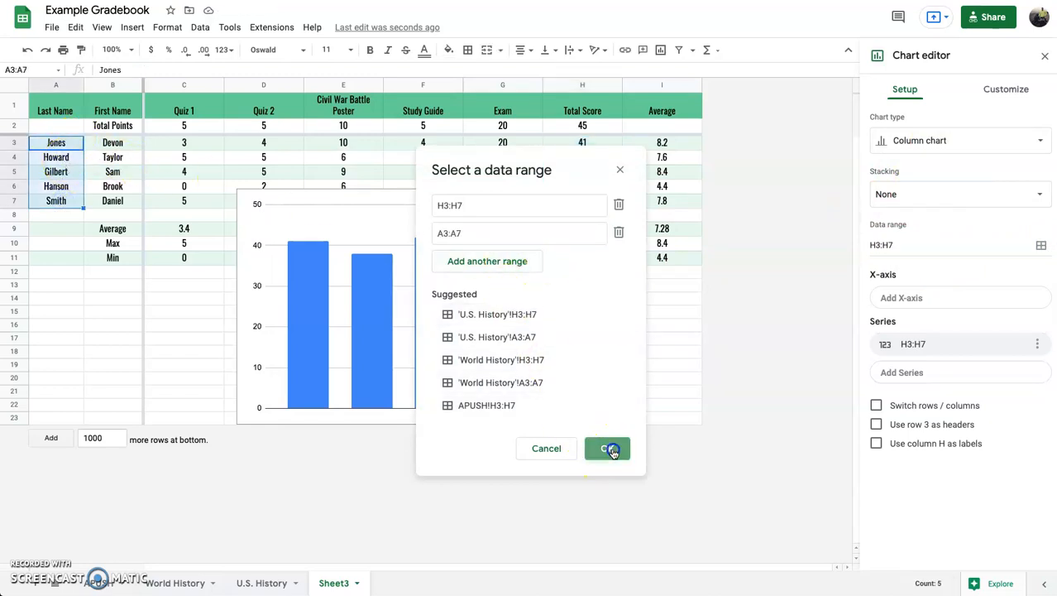
# - Choose the suggested Total Score vs. Last Name column chart based on A3:A7 and H3:H7
pyautogui.click(958, 138)
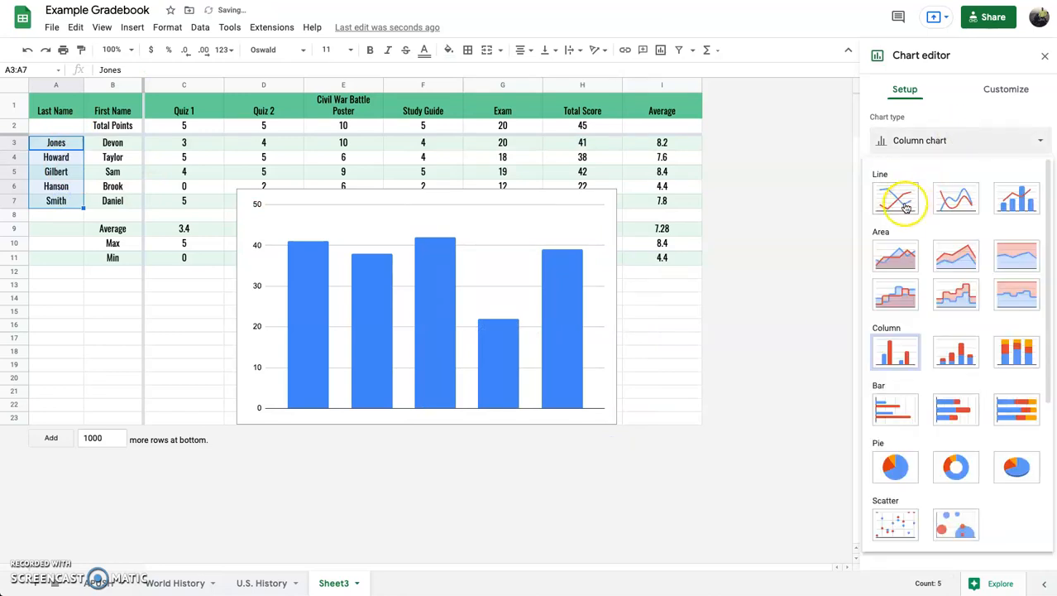
pyautogui.click(950, 137)
pyautogui.click(952, 137)
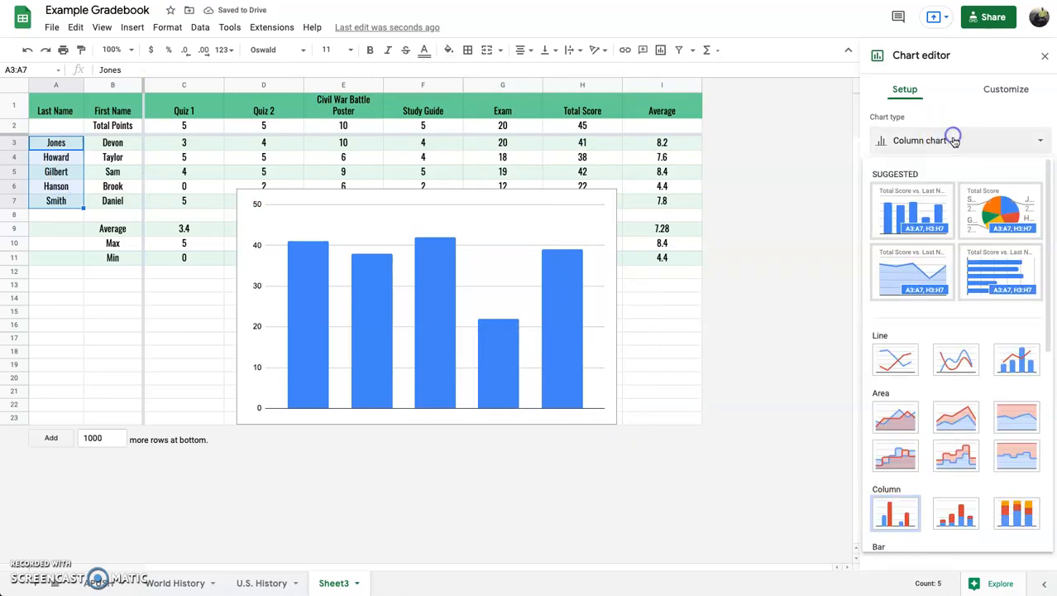
pyautogui.click(916, 214)
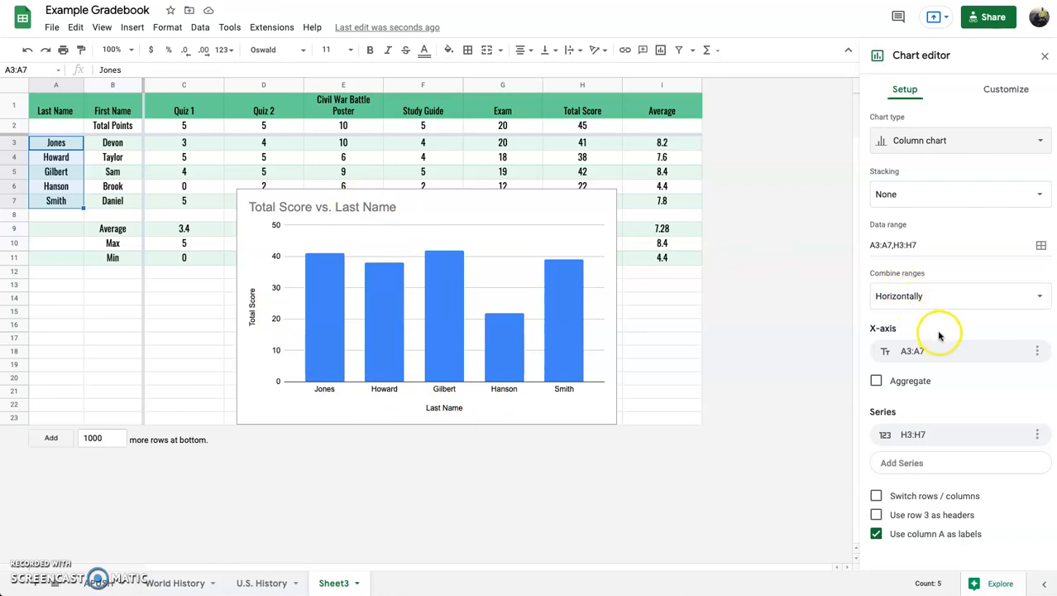
# - Open the chart style settings in the chart's customization options
pyautogui.click(998, 93)
pyautogui.click(903, 87)
pyautogui.click(1017, 84)
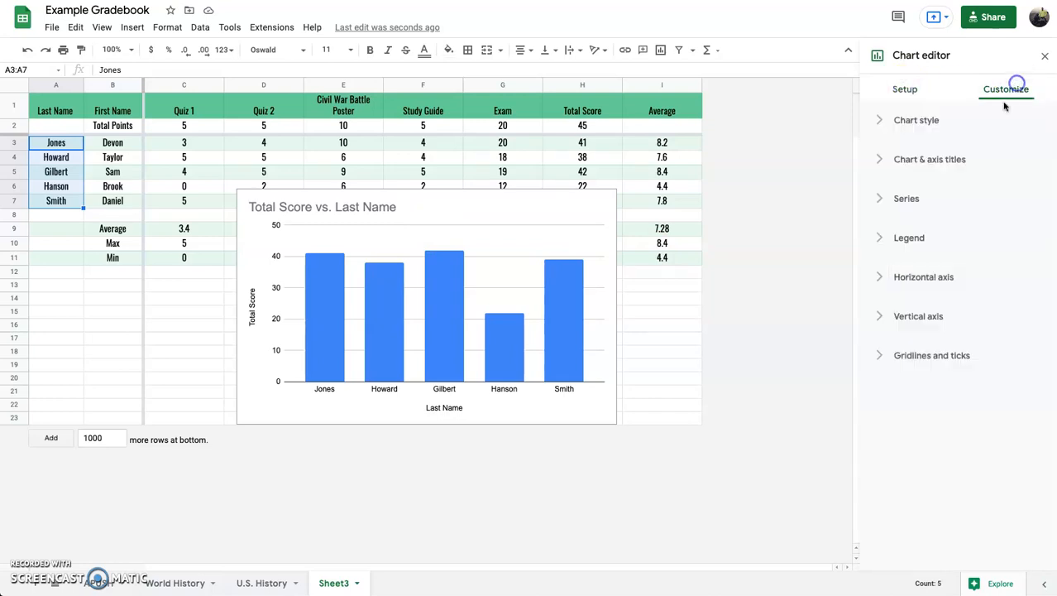
pyautogui.click(942, 124)
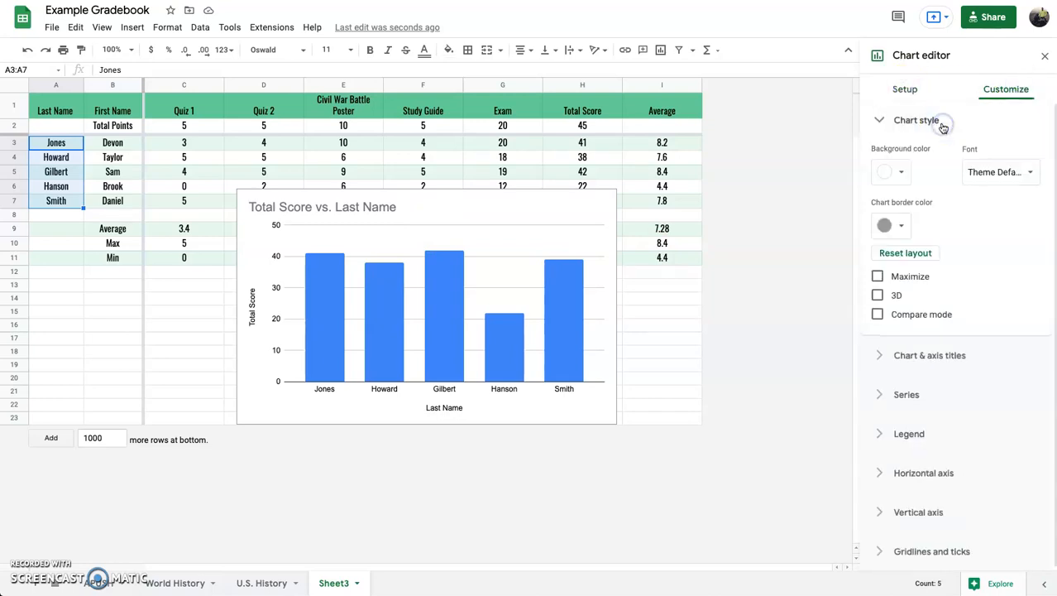
# - Set the chart's background color to blue and change it back to white
pyautogui.click(890, 171)
pyautogui.click(914, 221)
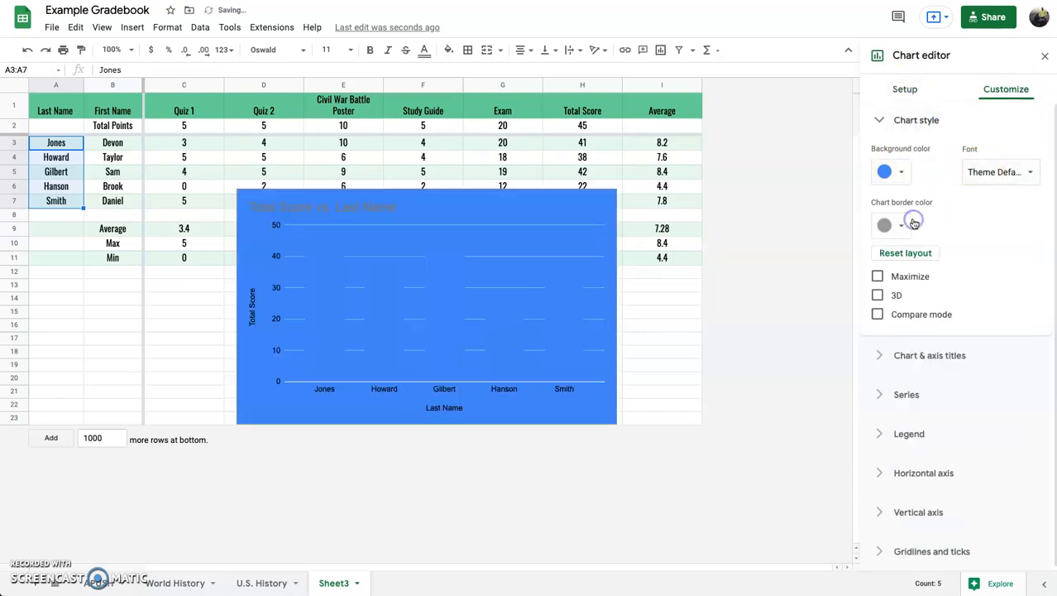
pyautogui.click(900, 172)
pyautogui.click(908, 216)
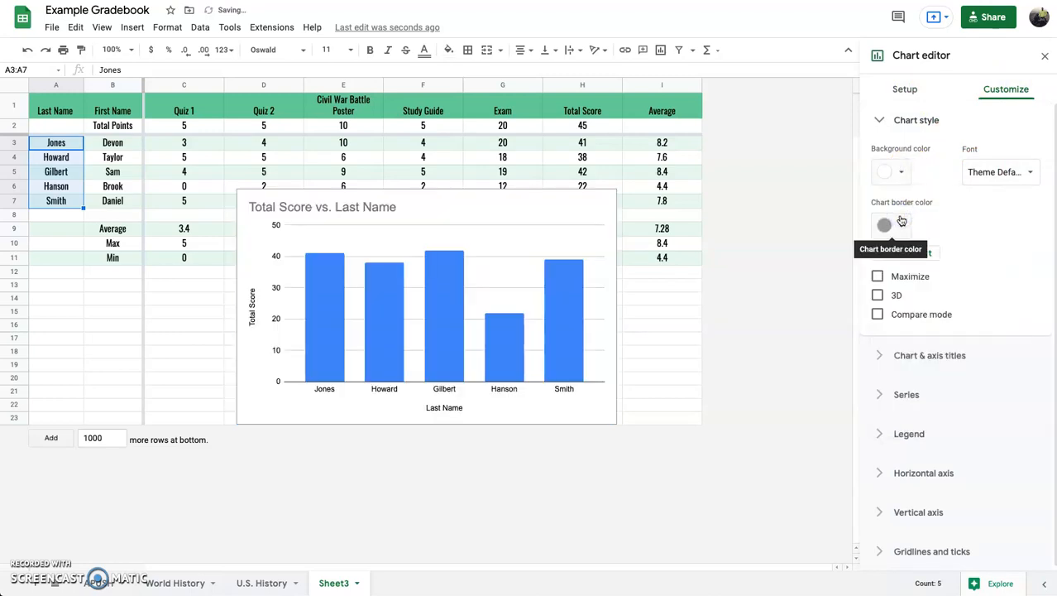
# - Set the chart's border color to the standard yellow
pyautogui.click(901, 222)
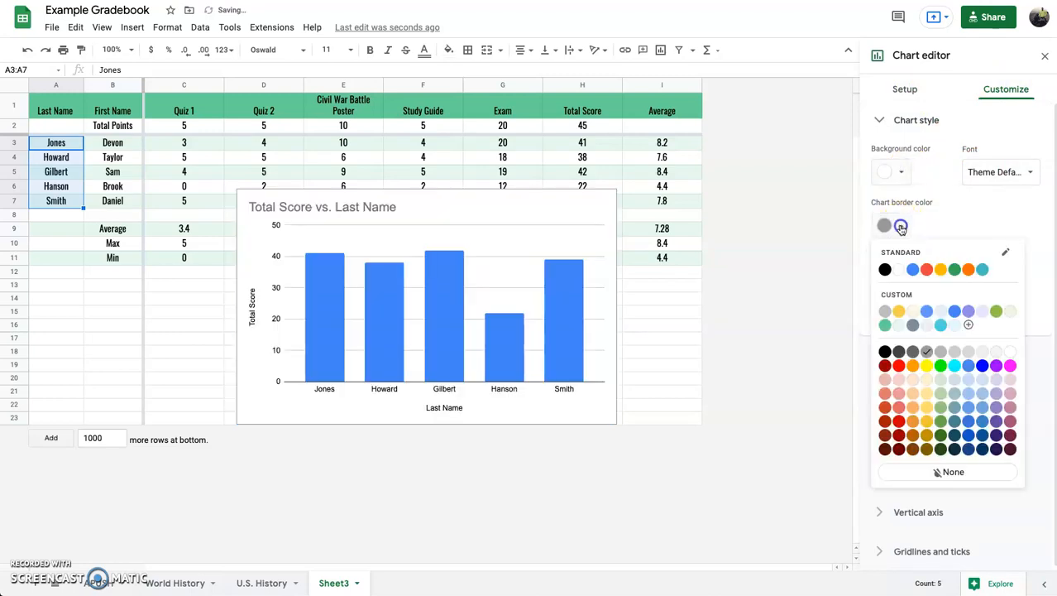
pyautogui.click(940, 270)
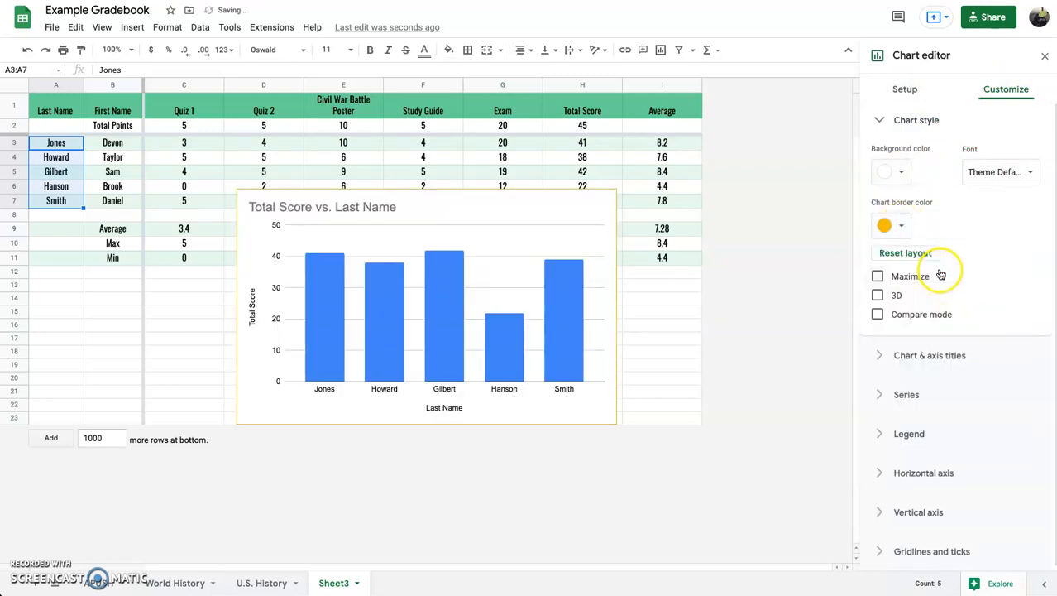
# - Try the 3D, Maximize and Compare mode options on the chart, switching each one off again
pyautogui.click(877, 295)
pyautogui.click(877, 296)
pyautogui.click(878, 277)
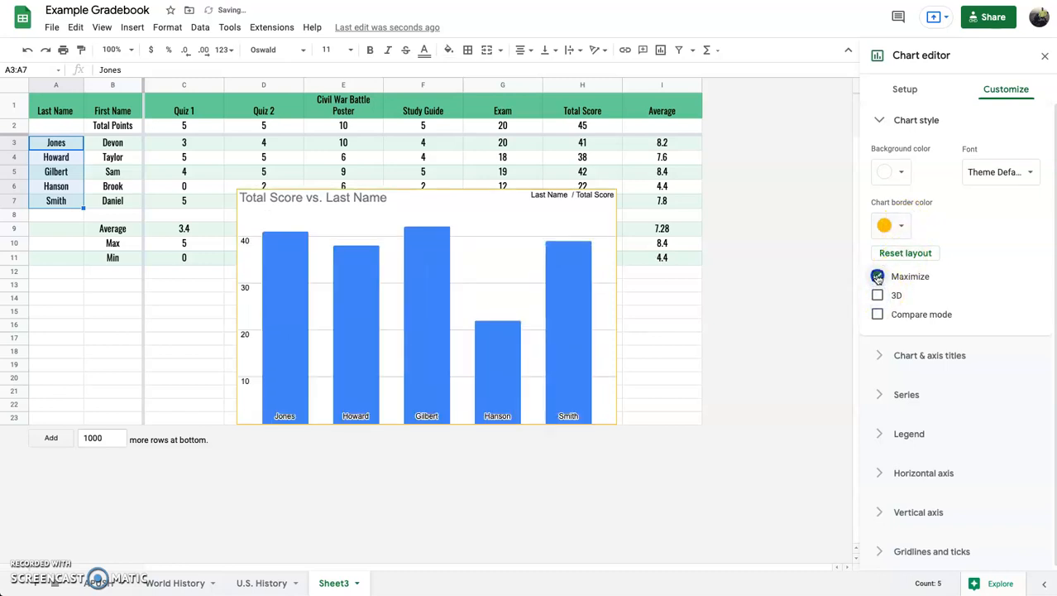
pyautogui.click(877, 277)
pyautogui.click(879, 315)
pyautogui.click(879, 315)
# - Set the chart's overall font to Arial and collapse the chart style settings
pyautogui.click(998, 172)
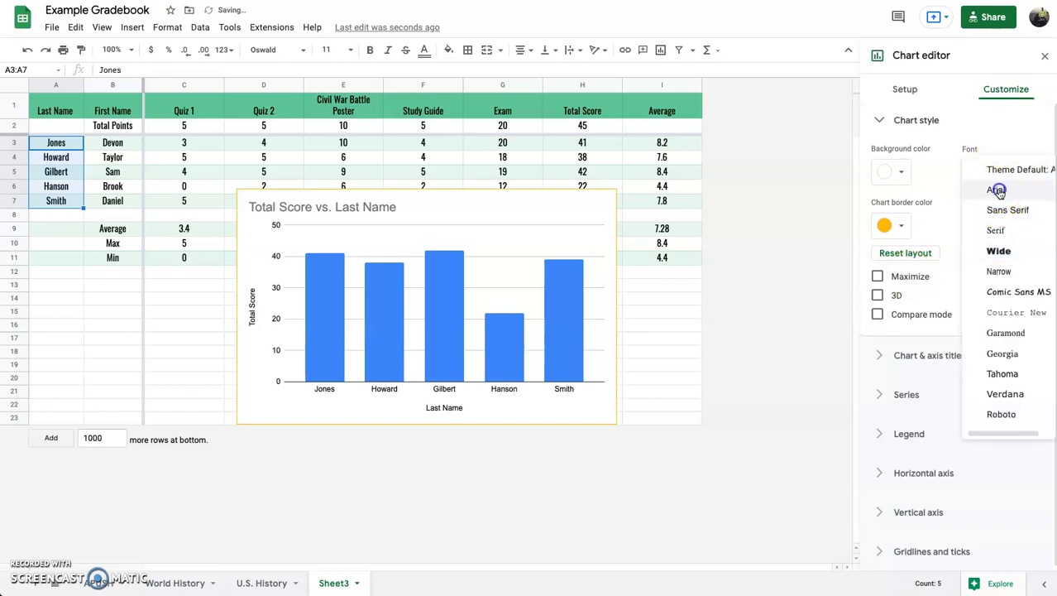
pyautogui.click(998, 190)
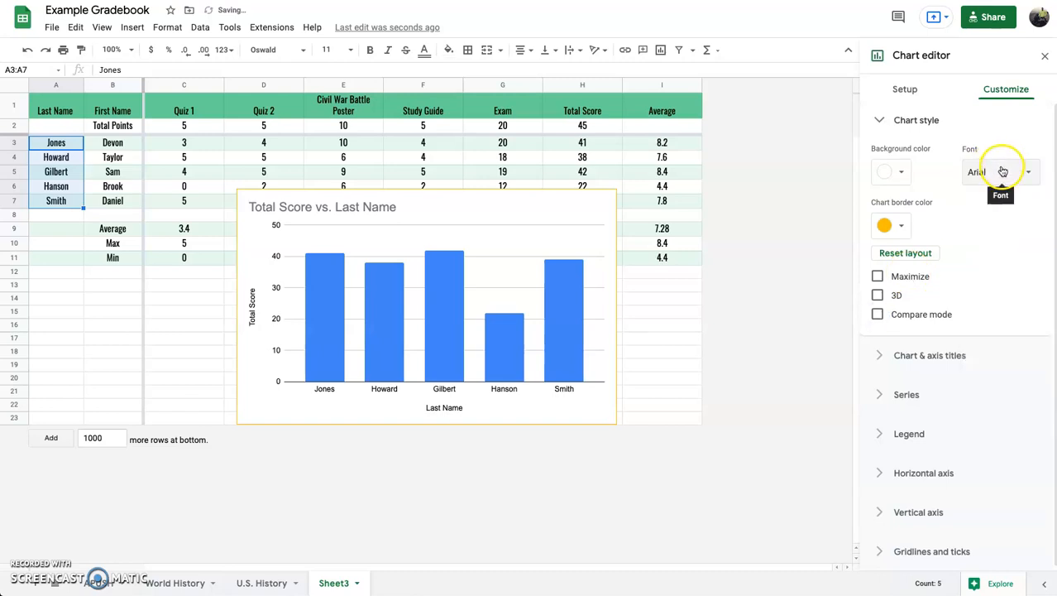
pyautogui.click(882, 117)
# - Format the chart title with the Narrow font at size 16
pyautogui.click(882, 159)
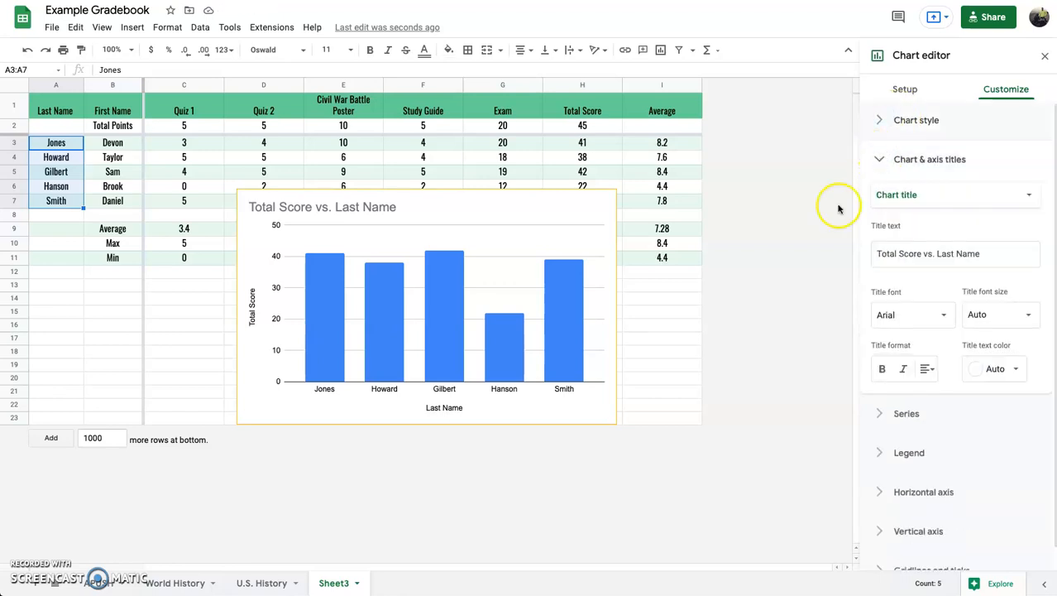
pyautogui.click(937, 254)
pyautogui.click(938, 326)
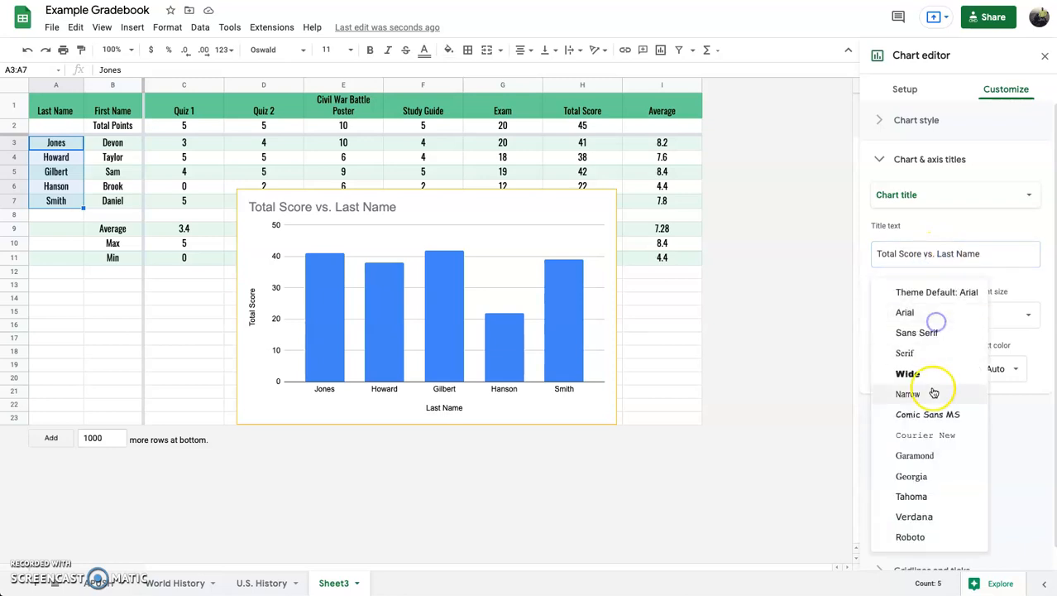
pyautogui.click(938, 329)
pyautogui.click(1002, 318)
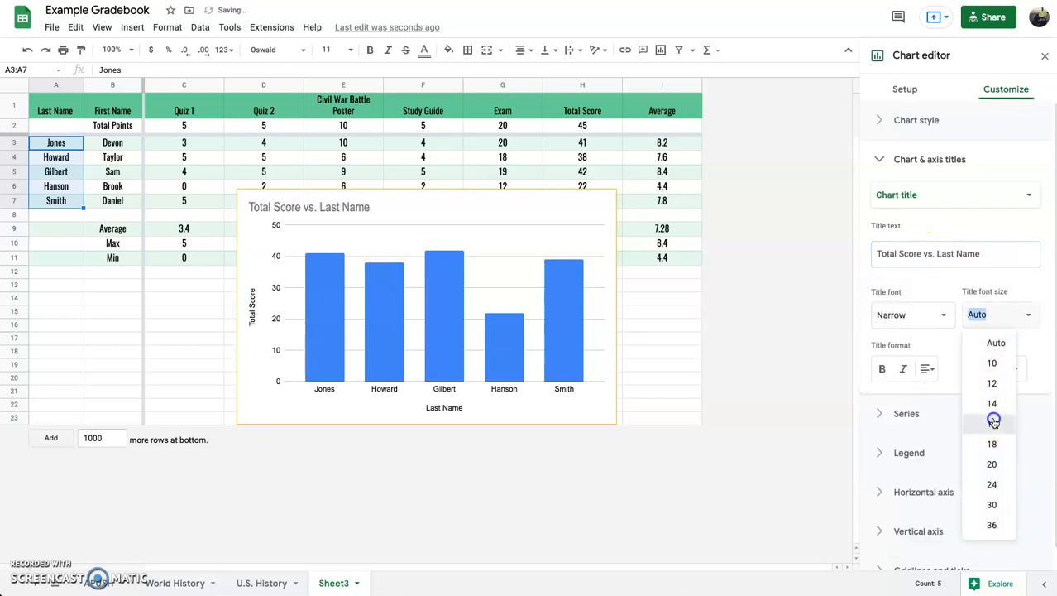
pyautogui.click(992, 423)
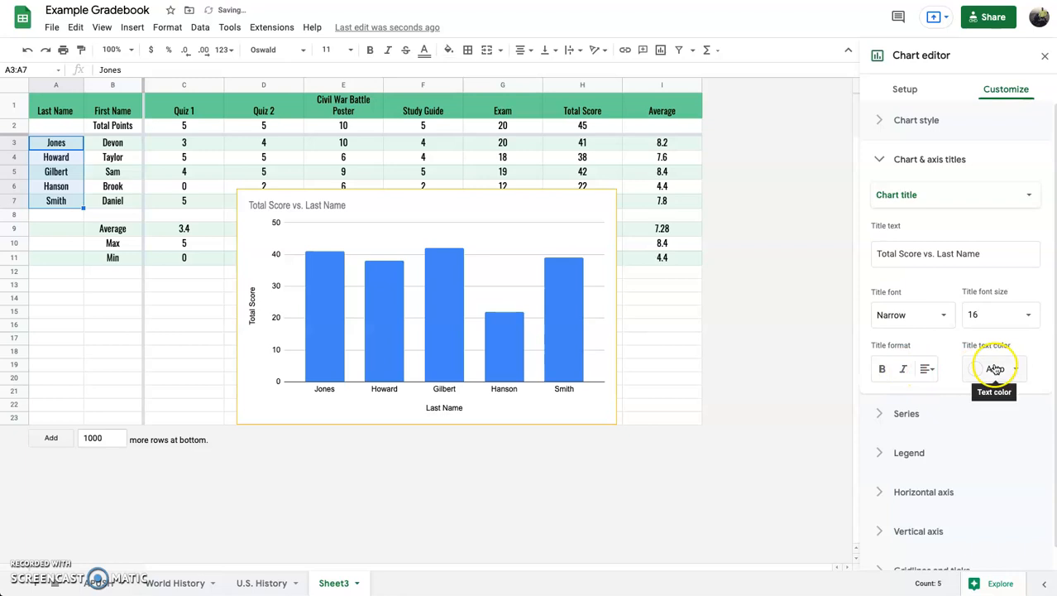
pyautogui.click(887, 163)
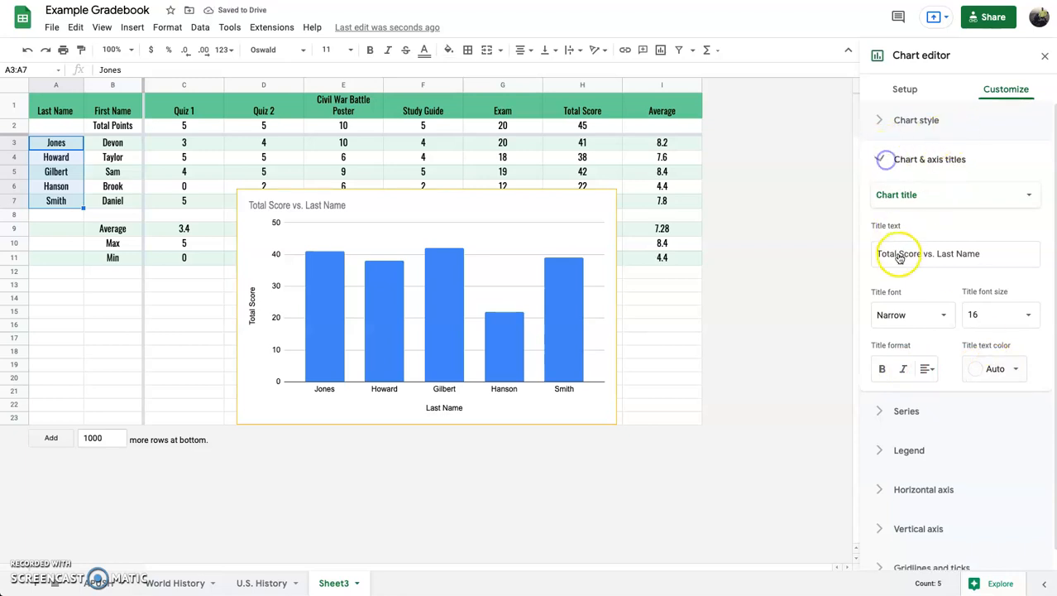
# - Open the chart's series formatting settings for Column 1
pyautogui.click(882, 199)
pyautogui.click(914, 234)
pyautogui.click(1001, 235)
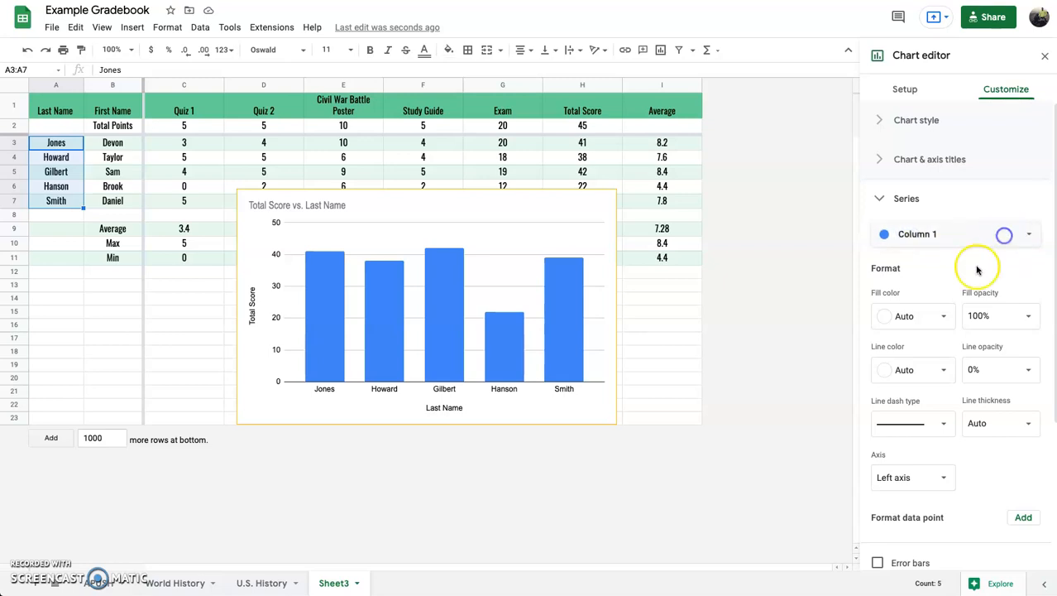
# - Try red and orange as the fill color of the chart columns
pyautogui.click(938, 316)
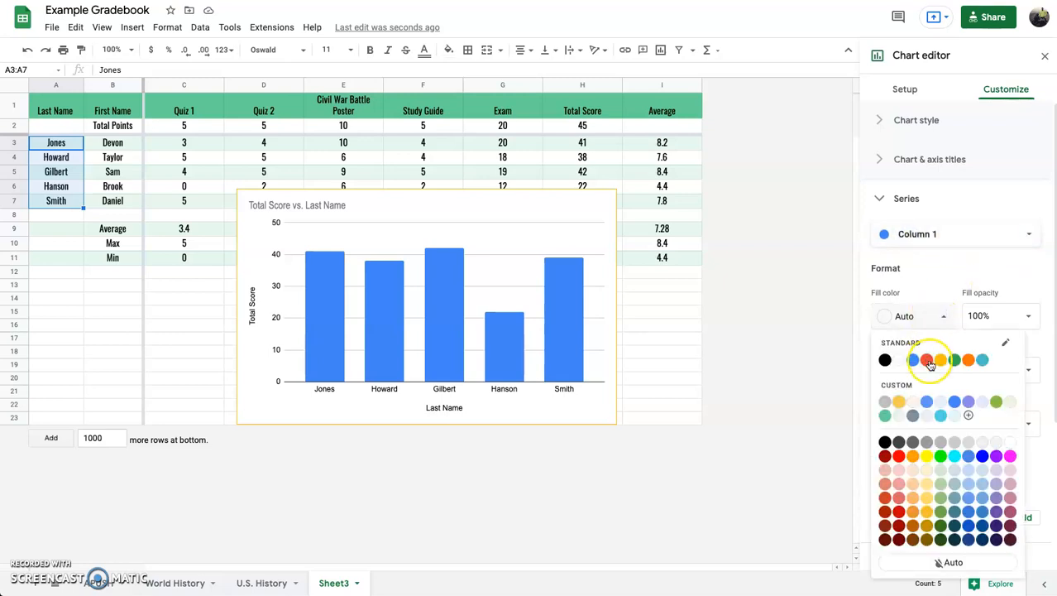
pyautogui.click(930, 361)
pyautogui.click(932, 325)
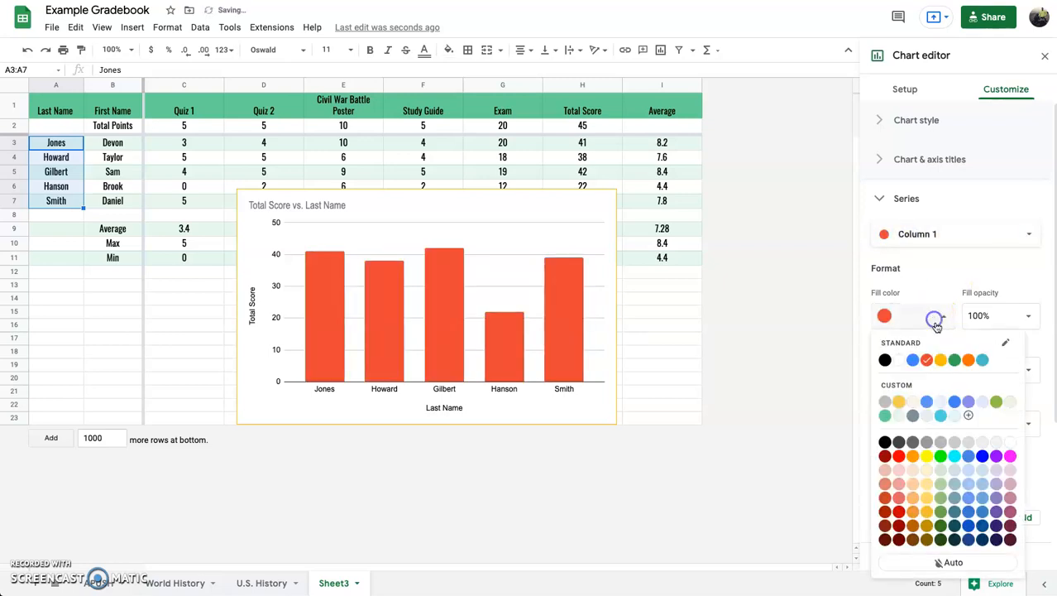
pyautogui.click(974, 359)
# - Set the columns' fill color to blue with 90% fill opacity, trying 30% opacity first
pyautogui.click(991, 317)
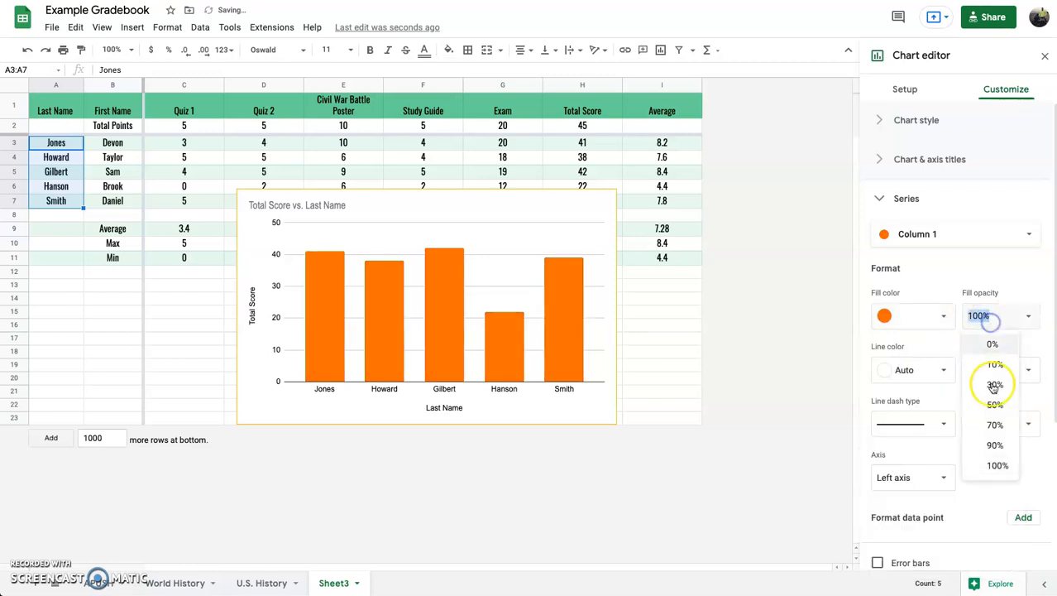
pyautogui.click(990, 406)
pyautogui.click(1001, 321)
pyautogui.click(1003, 377)
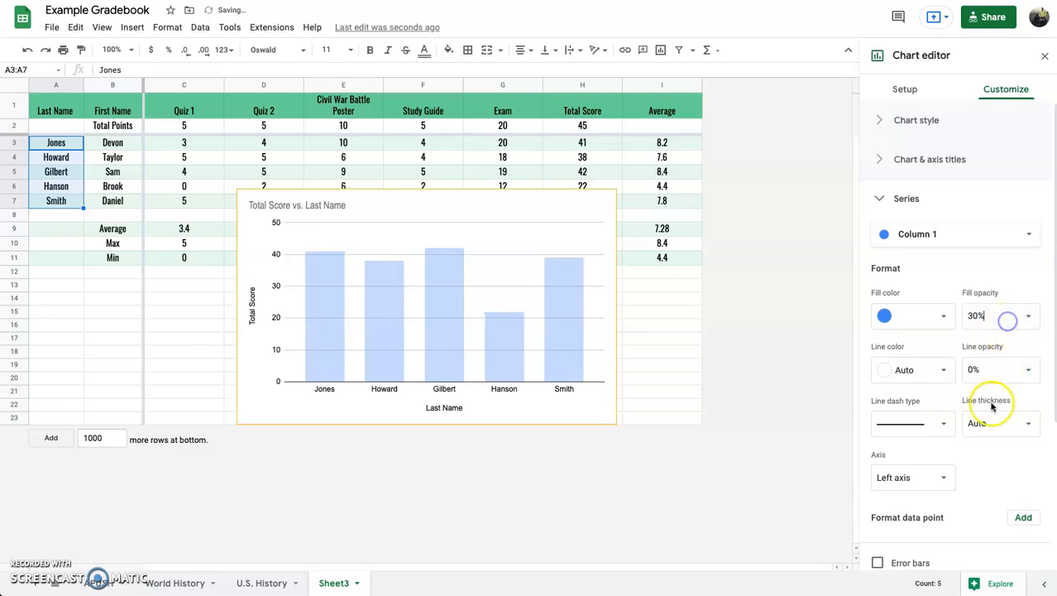
pyautogui.click(1005, 314)
pyautogui.click(990, 451)
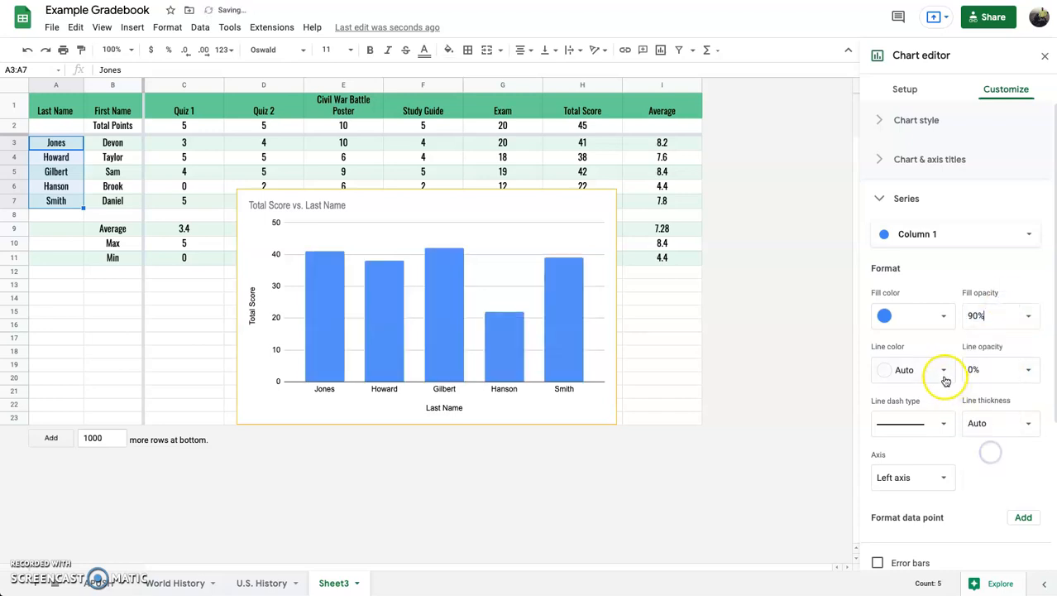
# - Give the chart columns a dark yellow line color
pyautogui.click(944, 371)
pyautogui.click(926, 320)
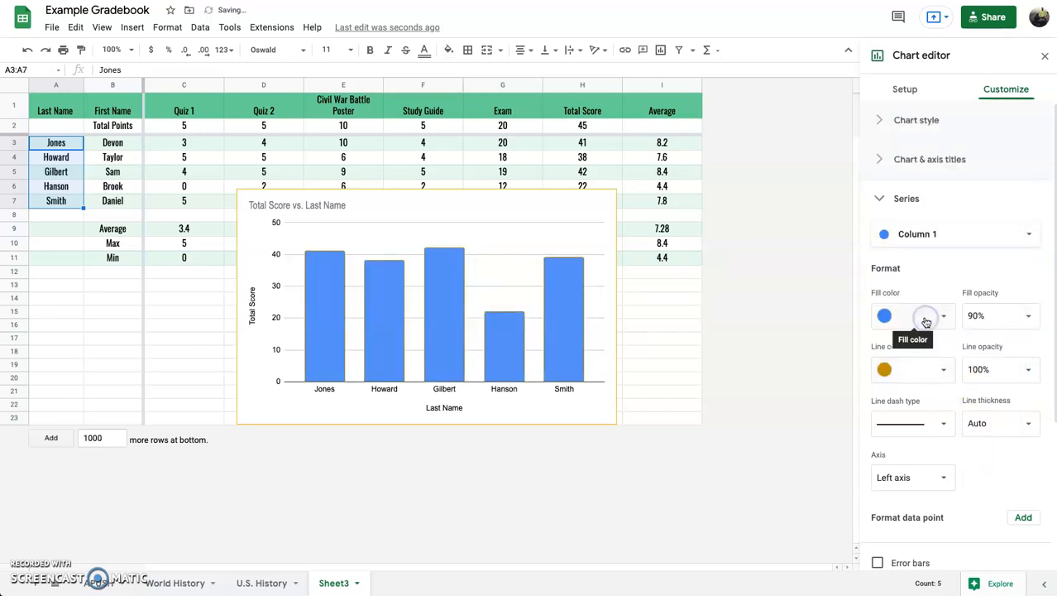
pyautogui.click(1001, 367)
# - Make the column outlines dotted and set their line thickness to 4px
pyautogui.click(944, 421)
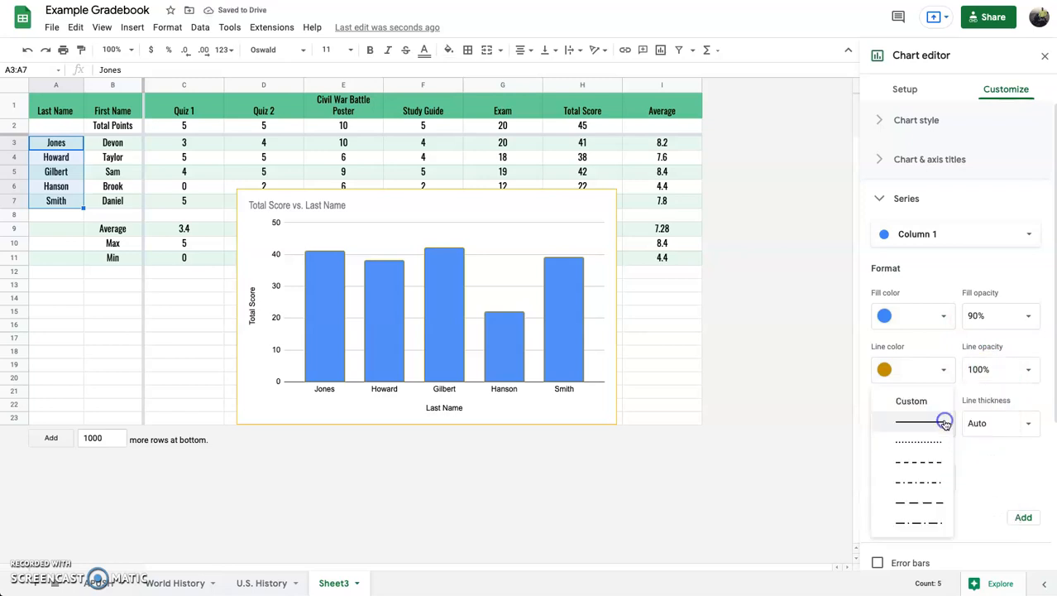
pyautogui.click(938, 445)
pyautogui.click(989, 422)
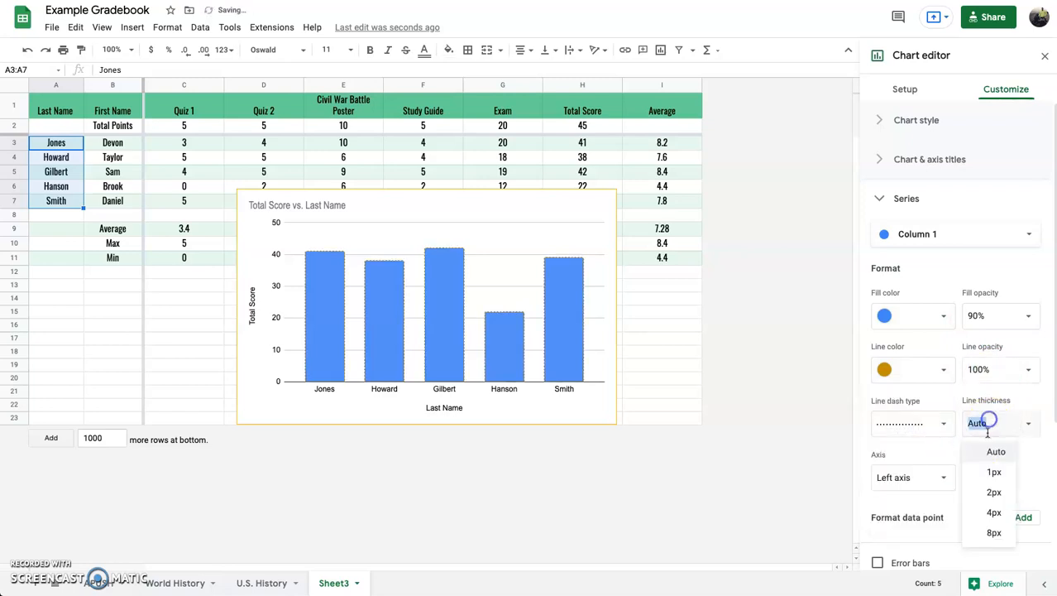
pyautogui.click(990, 508)
# - Change the column outlines' dash type to a solid line
pyautogui.click(927, 421)
pyautogui.click(925, 386)
pyautogui.click(934, 426)
pyautogui.click(936, 437)
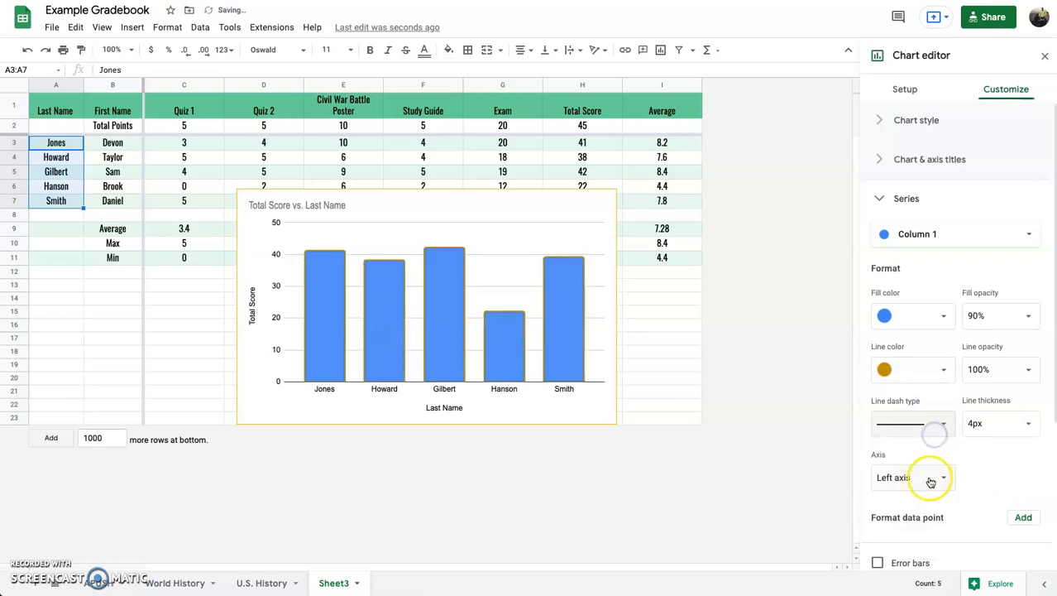
# - Look through the remaining series options and chart customization sections, and close the chart editor
pyautogui.scroll(-1, 968, 460)
pyautogui.scroll(-3, 944, 449)
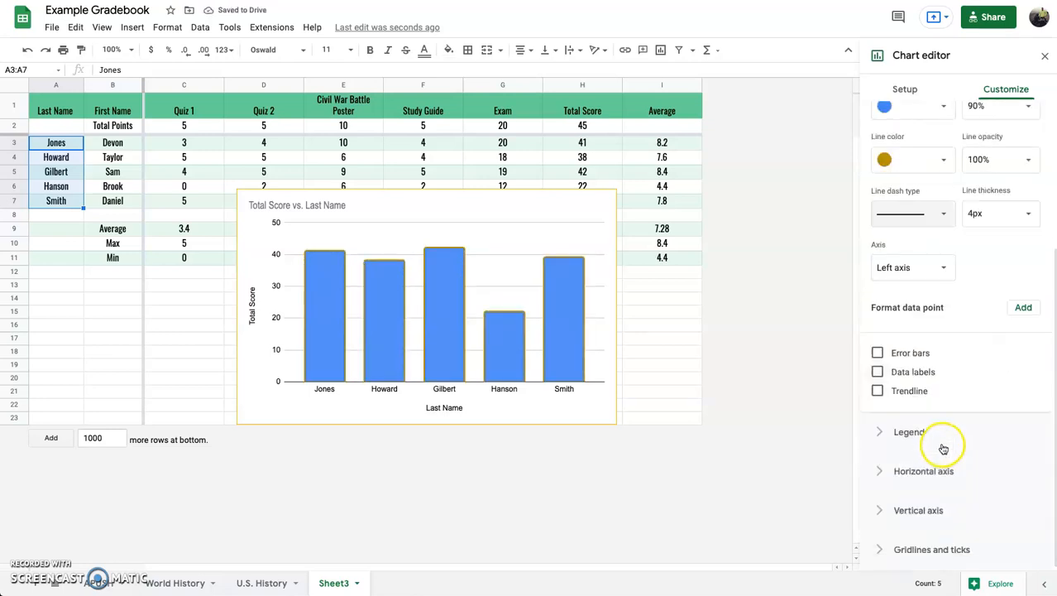
pyautogui.scroll(3, 900, 118)
pyautogui.click(883, 165)
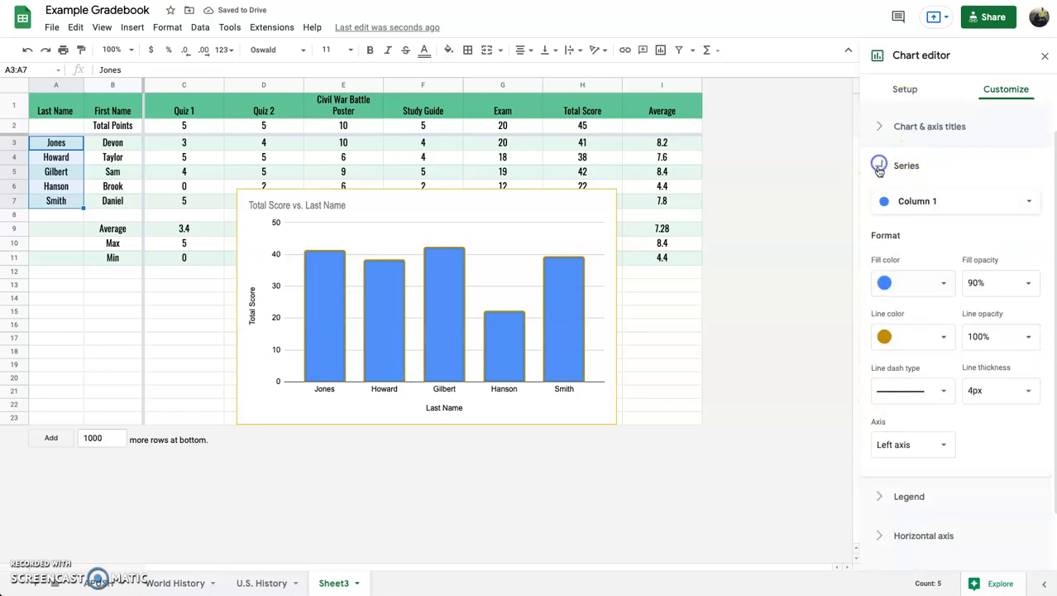
pyautogui.click(888, 276)
pyautogui.click(881, 270)
pyautogui.click(880, 318)
pyautogui.click(882, 318)
pyautogui.click(697, 340)
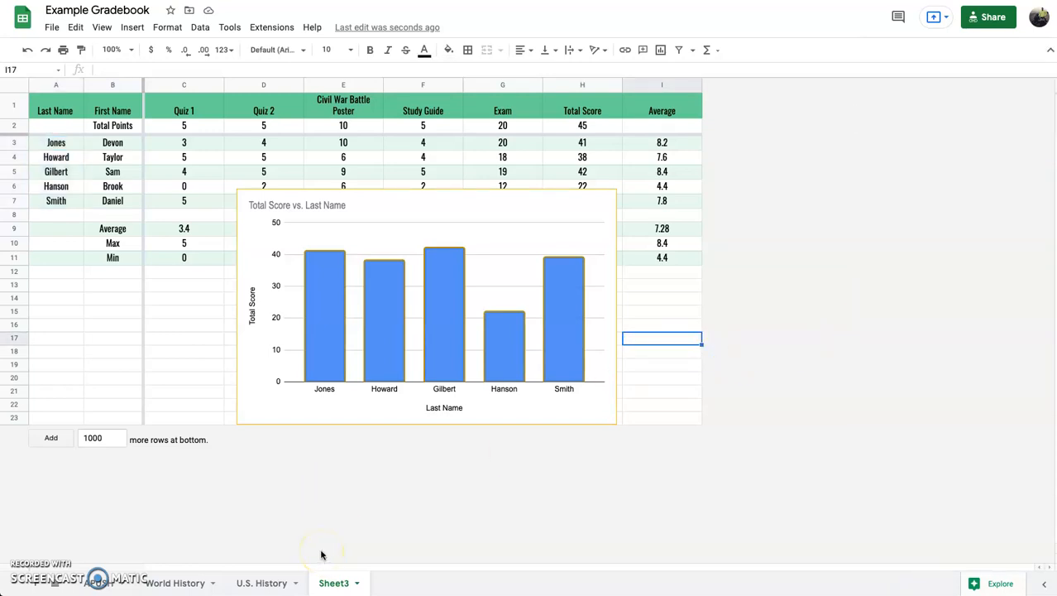
# - Move the chart up over the score columns and add 20 more rows at the bottom of Sheet3
pyautogui.moveTo(408, 376); pyautogui.dragTo(219, 328)
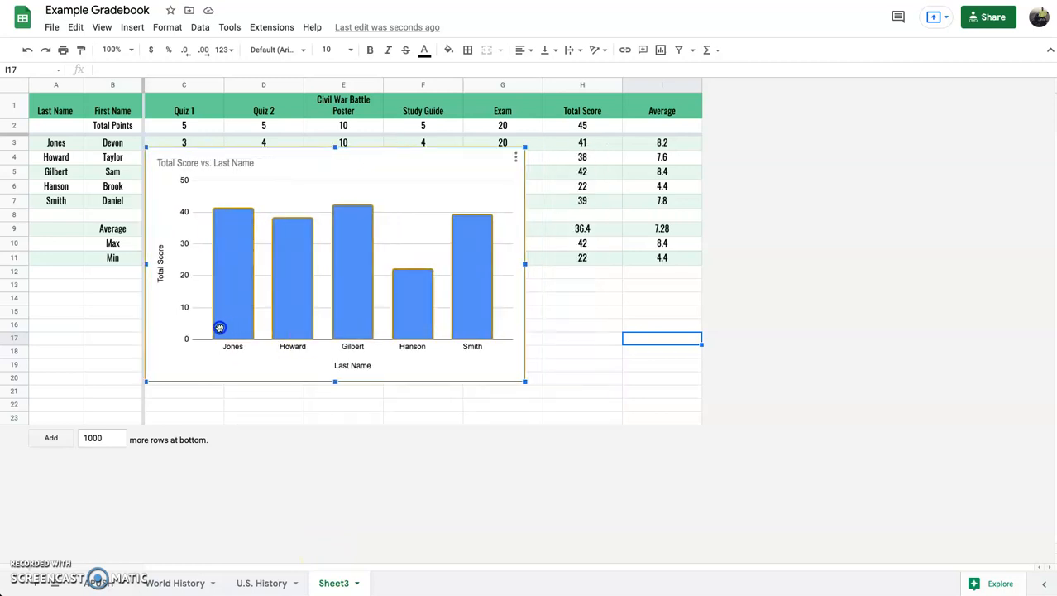
pyautogui.doubleClick(111, 441)
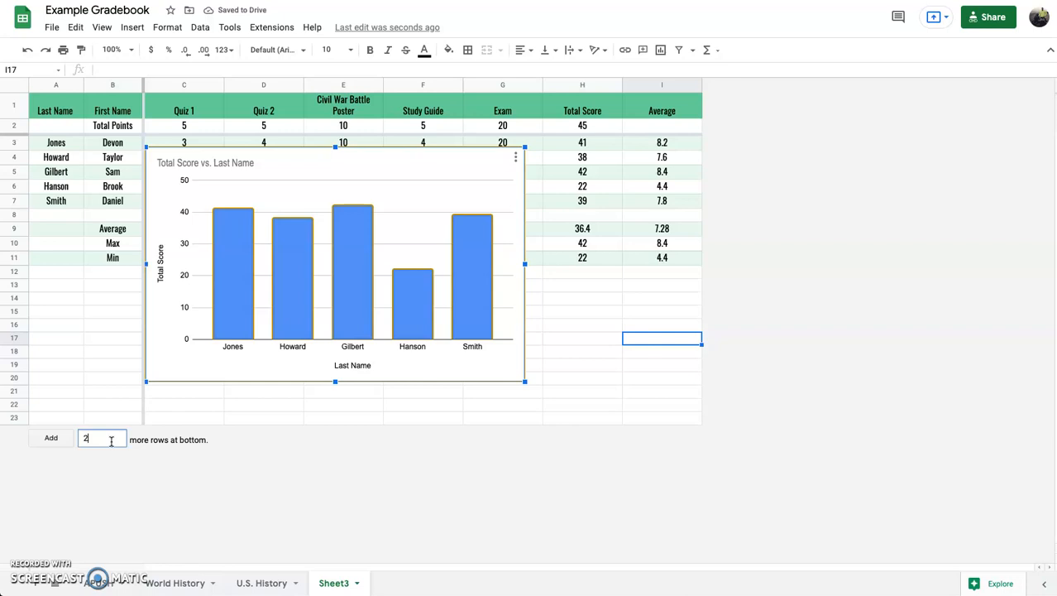
pyautogui.write('20')
pyautogui.press('Return')
pyautogui.scroll(3, 306, 430)
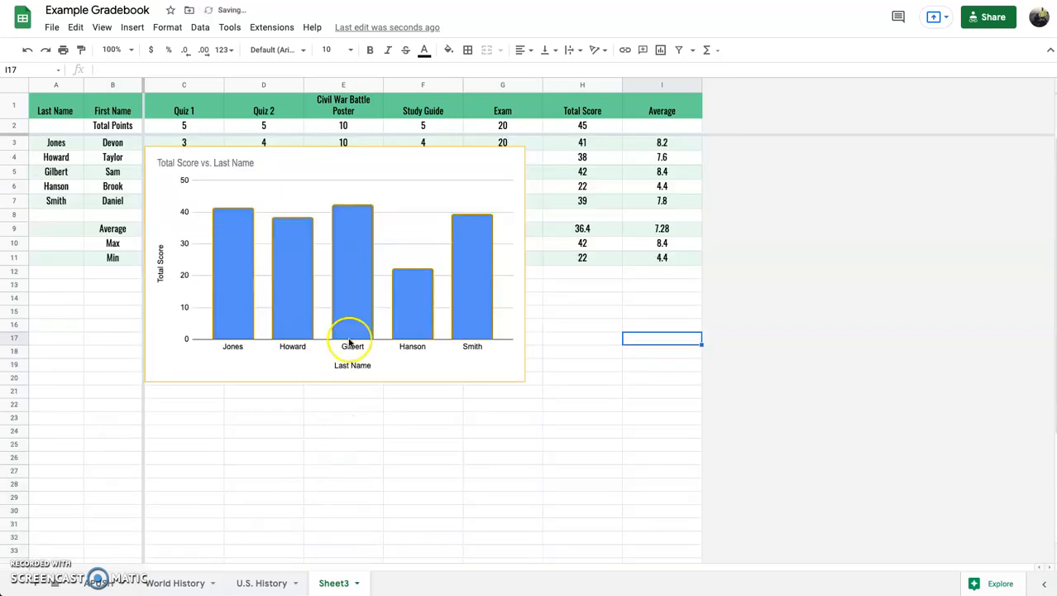
# - Place the chart below the Average, Max and Min rows, starting around row 13
pyautogui.moveTo(366, 168); pyautogui.dragTo(371, 303)
pyautogui.click(691, 349)
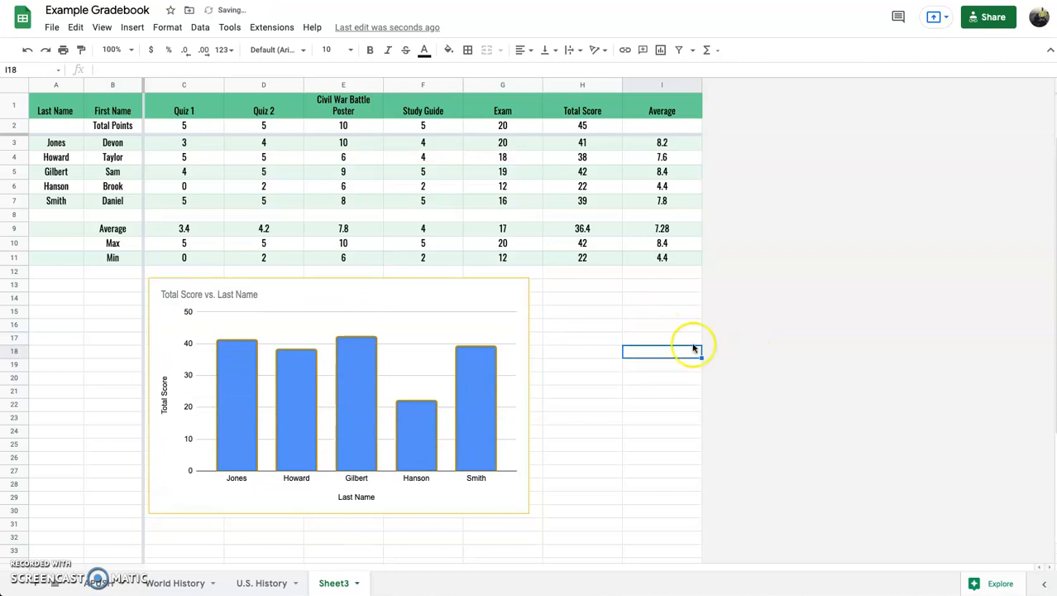
# - Enter in H15 "The students did well on the exam. However," followed by the lowest-scoring student's first name and "needs more attention."
pyautogui.click(582, 313)
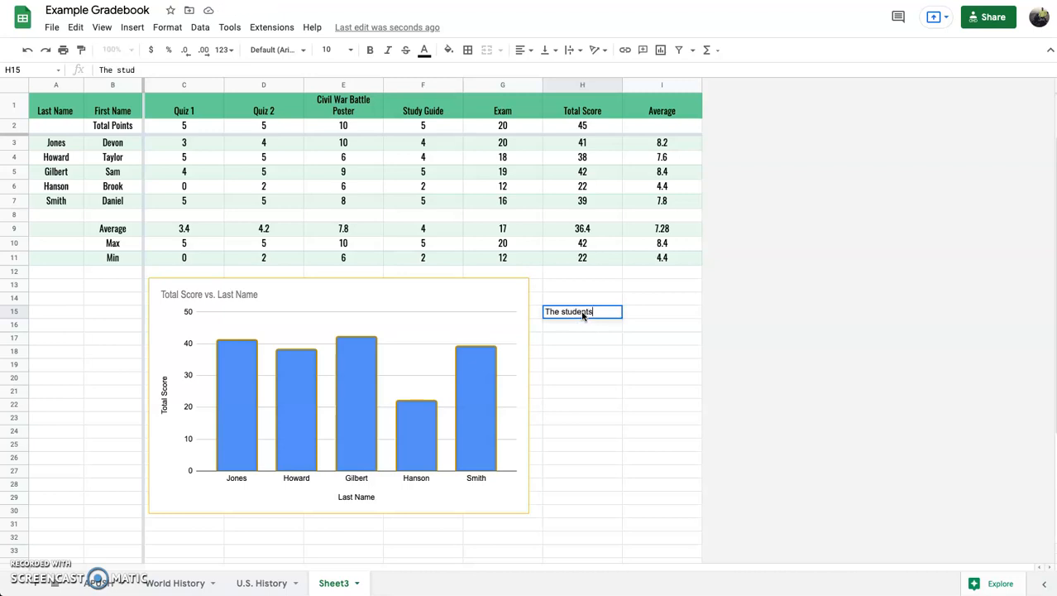
pyautogui.write('The students did well on the exam. However, Brook needs more attention.')
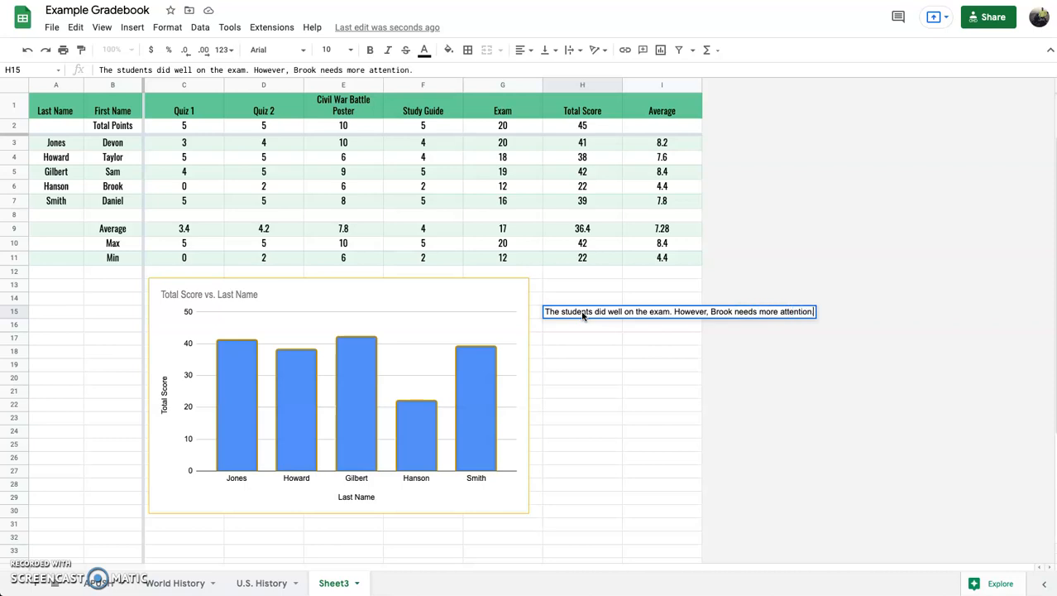
pyautogui.press('Return')
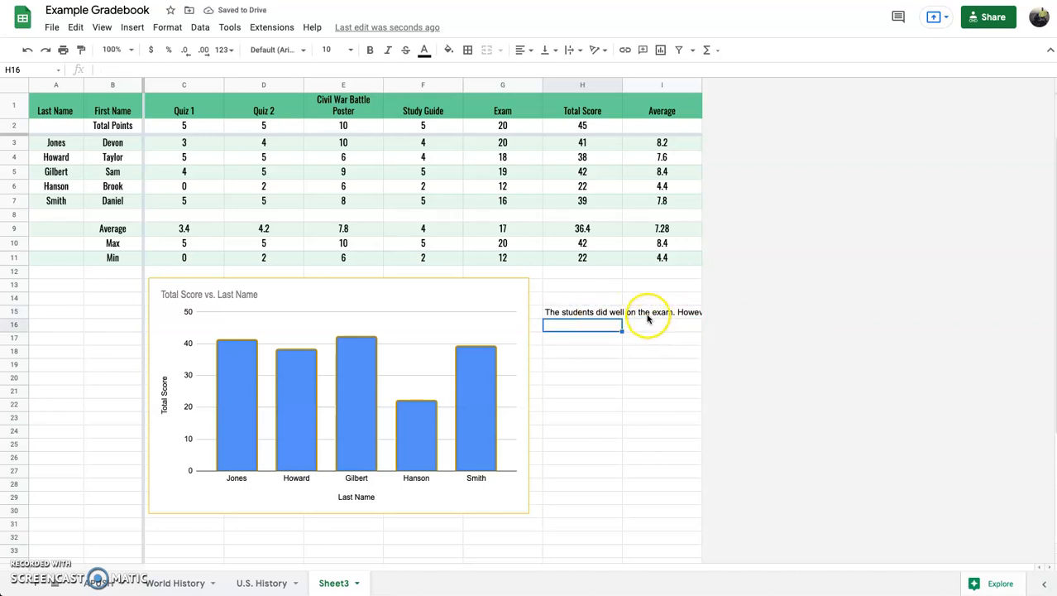
# - Merge cells H15:I26 beside the chart and wrap the comment text within the merged cell
pyautogui.moveTo(578, 312); pyautogui.dragTo(694, 464)
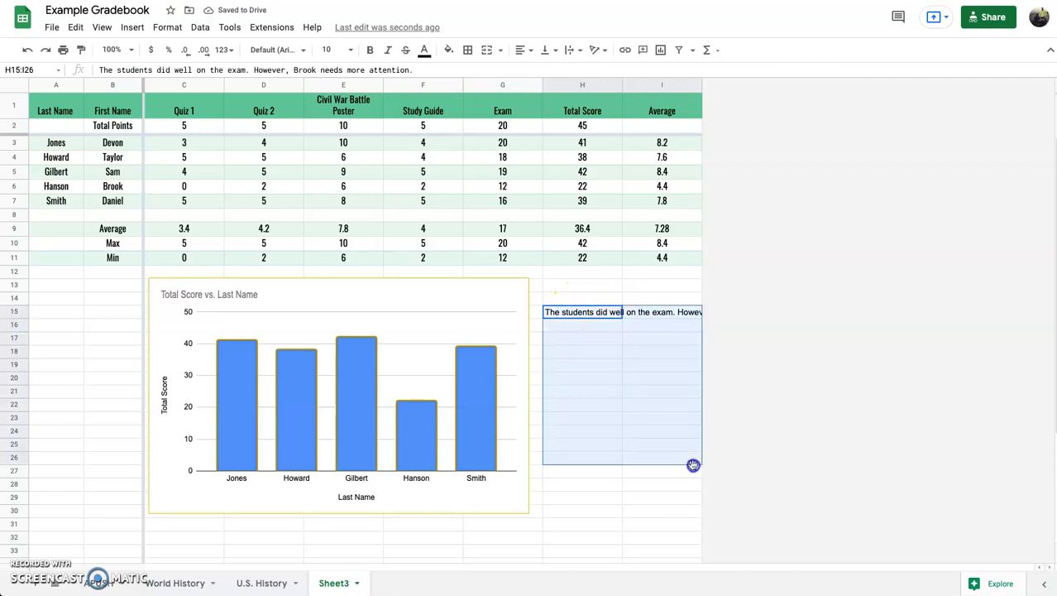
pyautogui.click(486, 51)
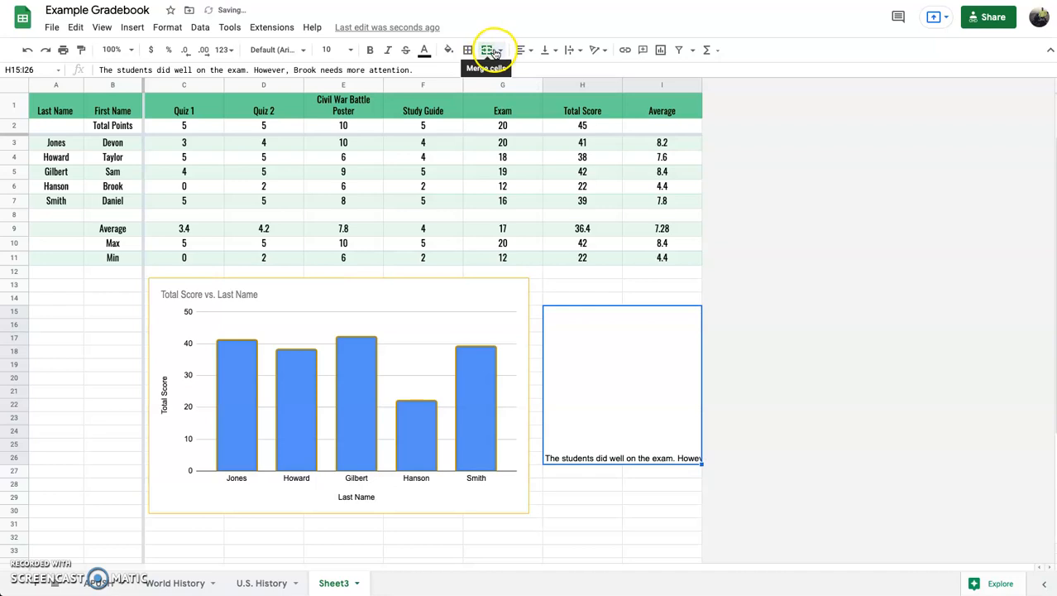
pyautogui.click(571, 50)
pyautogui.click(586, 73)
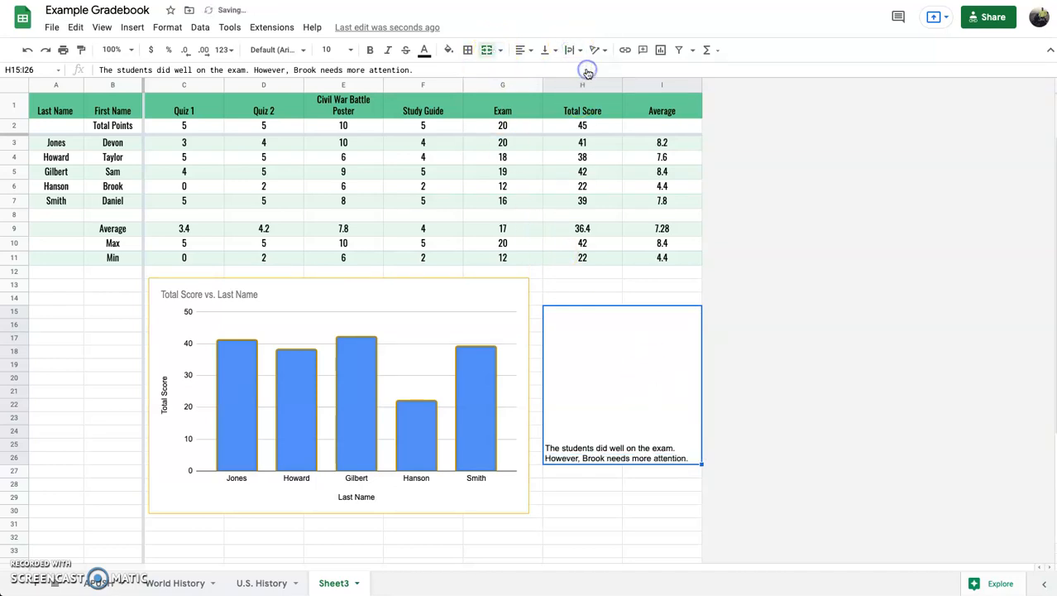
pyautogui.click(547, 50)
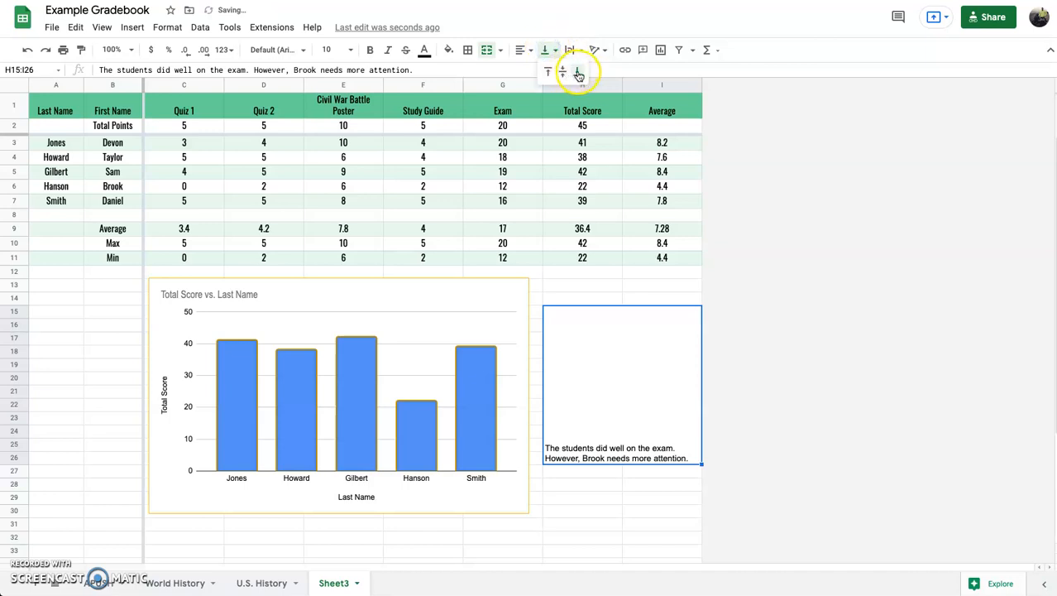
pyautogui.click(580, 73)
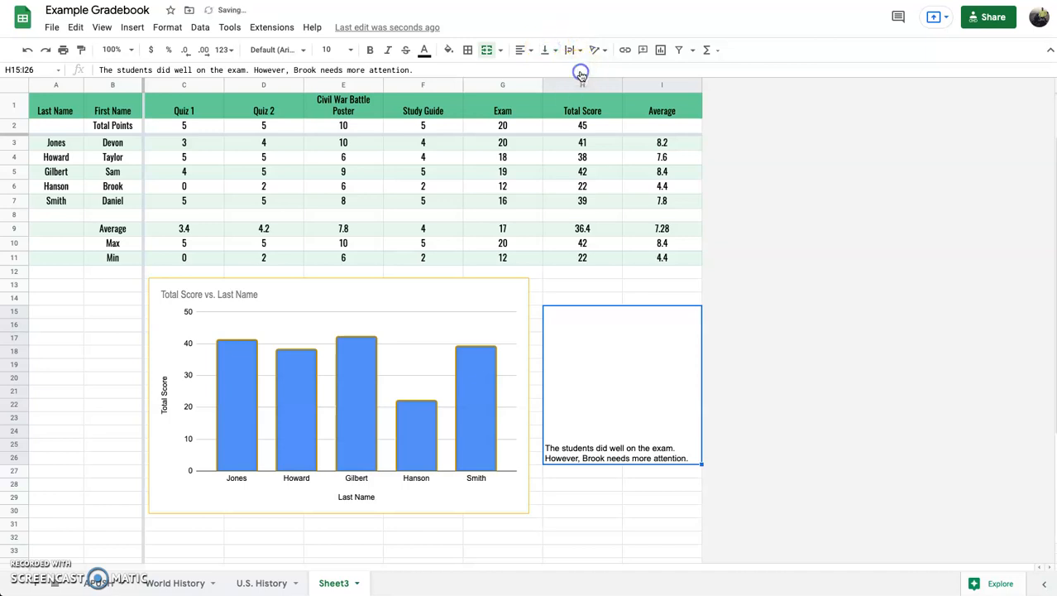
# - Format the comment text in the merged cell H15:I26 as Abril Fatface, size 14, in the standard cornflower blue
pyautogui.doubleClick(629, 449)
pyautogui.tripleClick(659, 311)
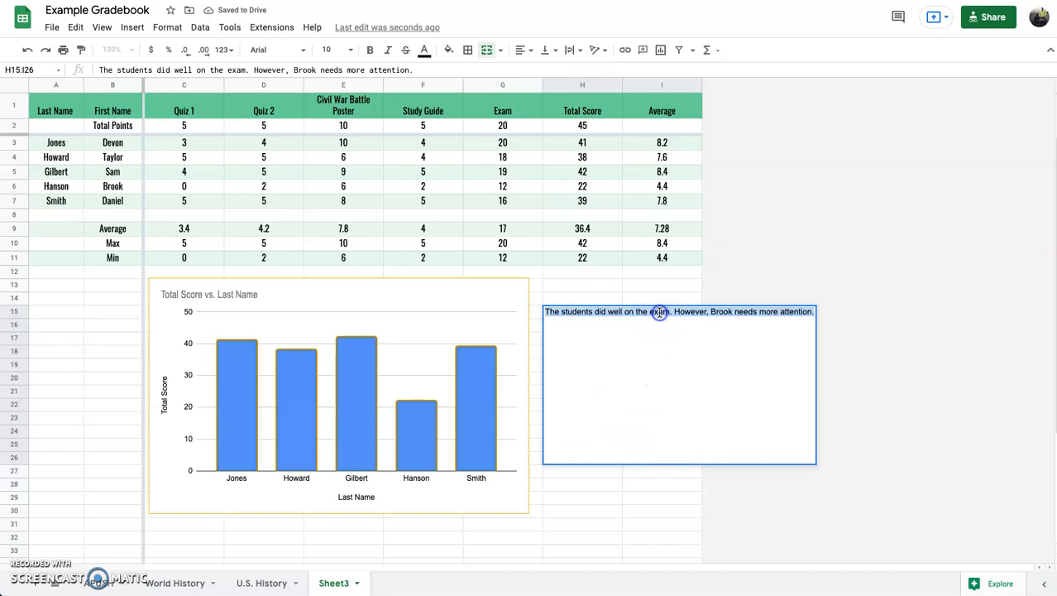
pyautogui.click(277, 49)
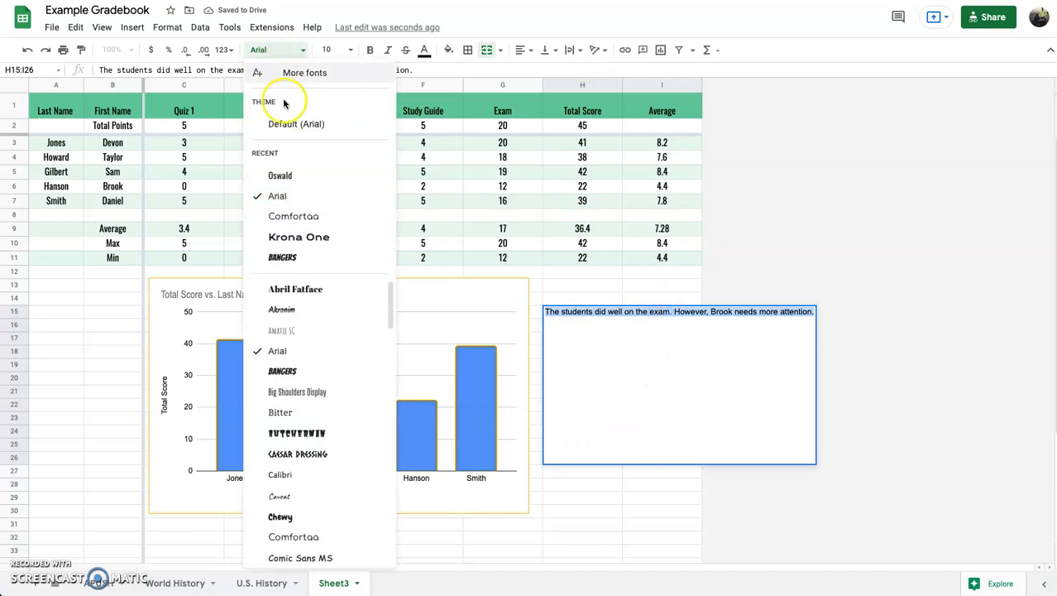
pyautogui.click(305, 288)
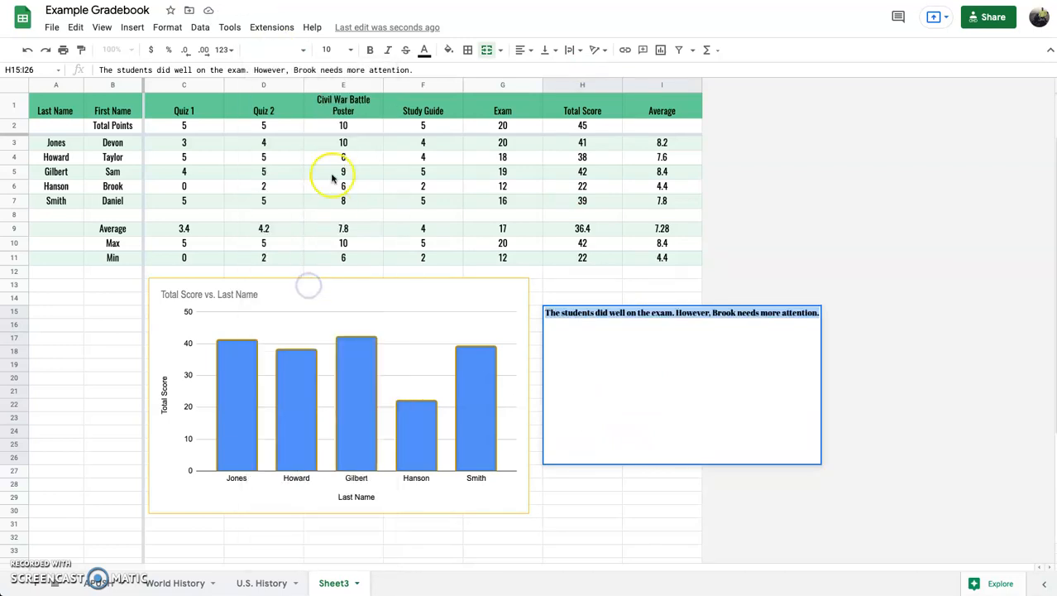
pyautogui.click(348, 50)
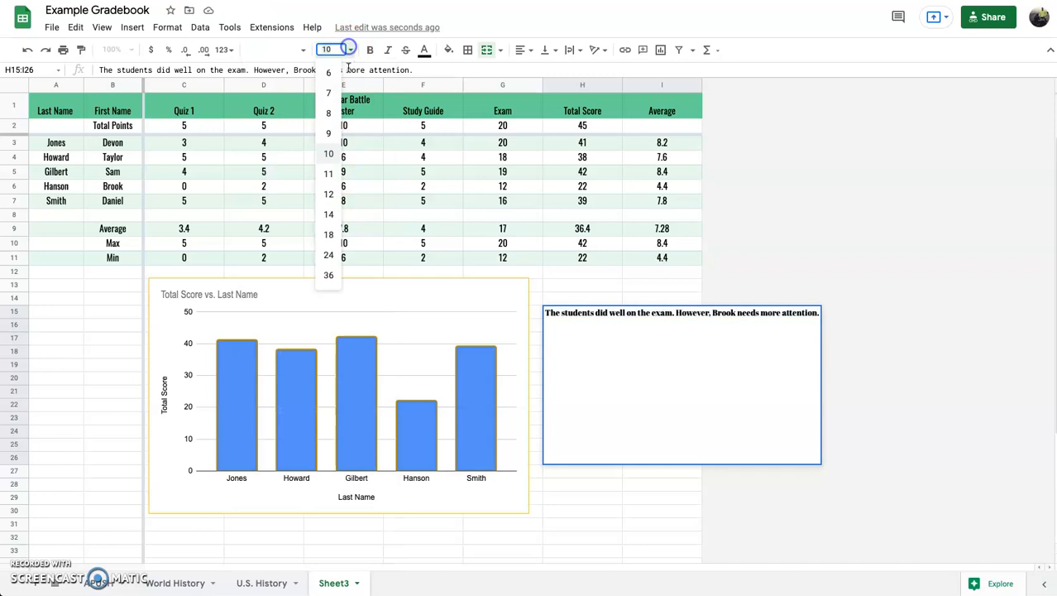
pyautogui.click(330, 210)
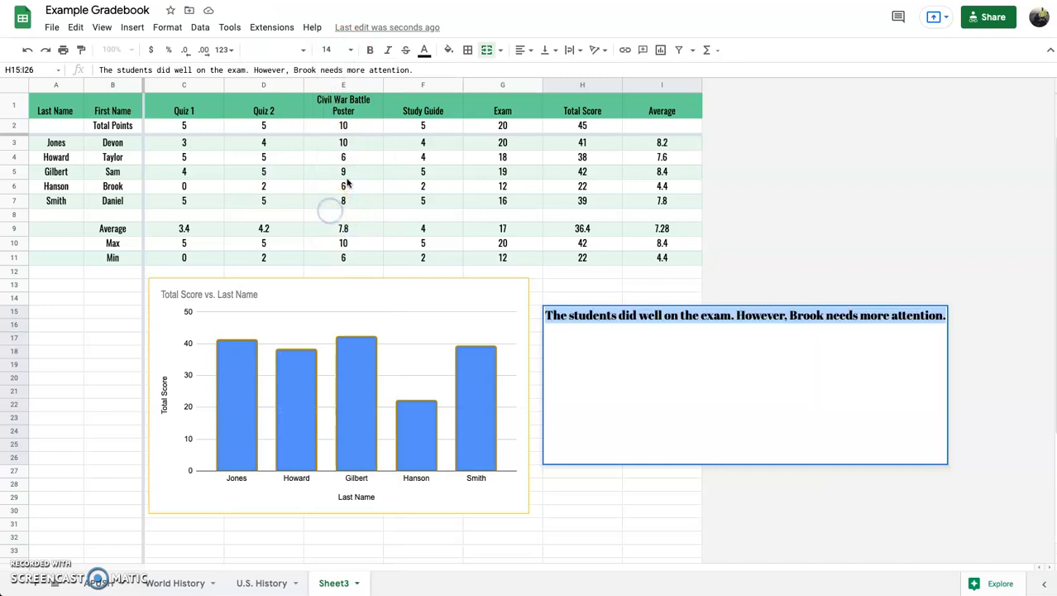
pyautogui.click(423, 50)
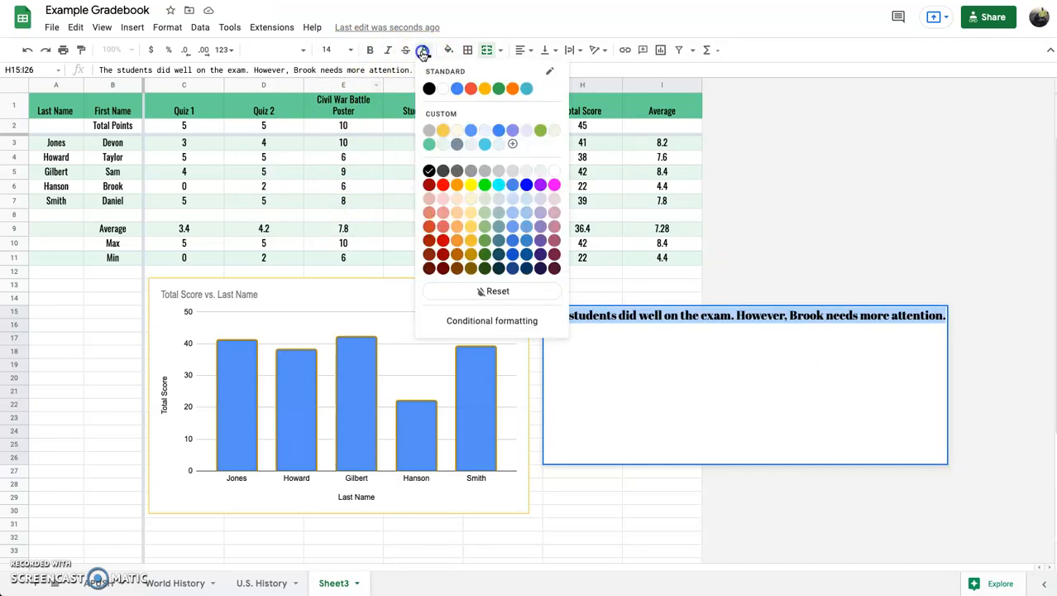
pyautogui.click(456, 88)
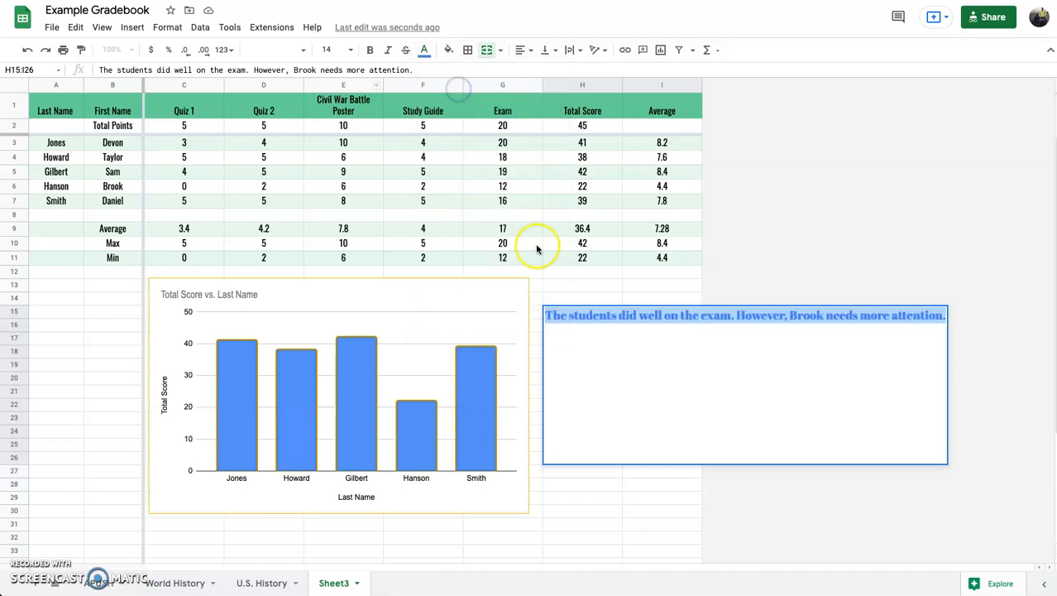
pyautogui.click(625, 362)
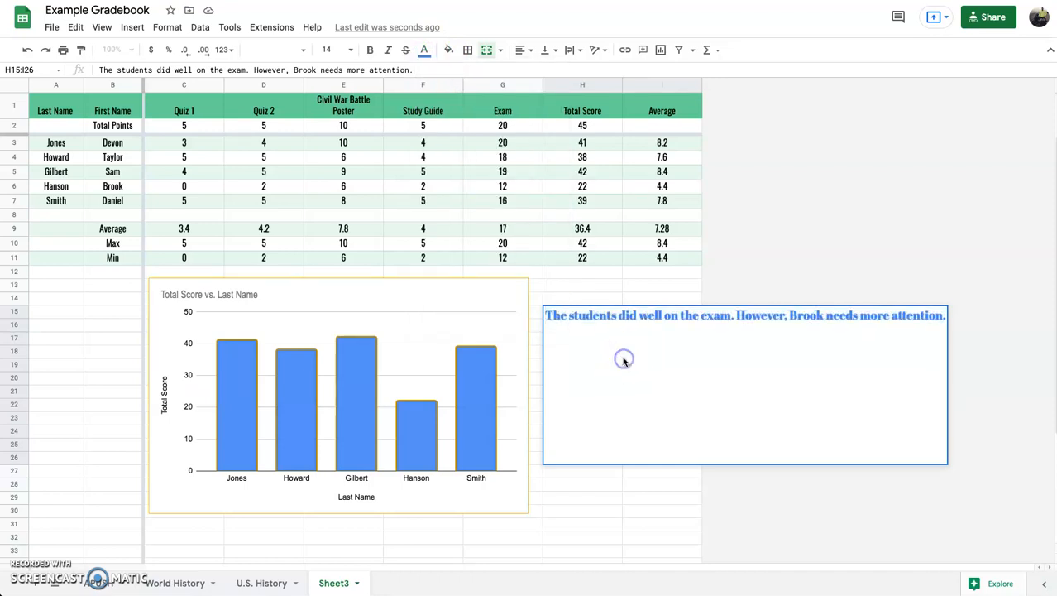
pyautogui.click(754, 287)
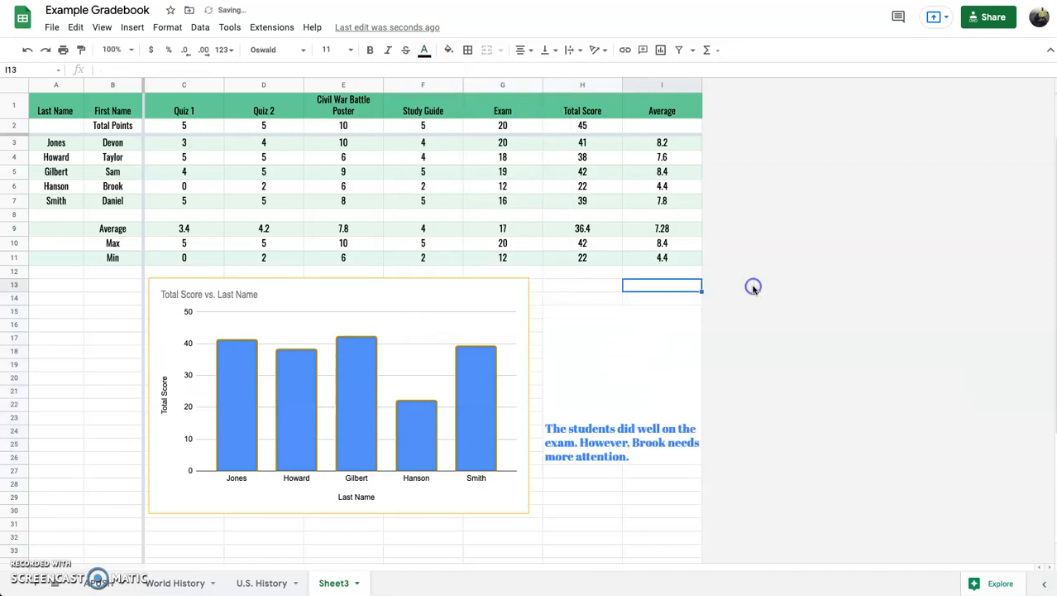
# - Look at the gradebook and chart on the U.S. History sheet for comparison and return to Sheet3
pyautogui.click(656, 430)
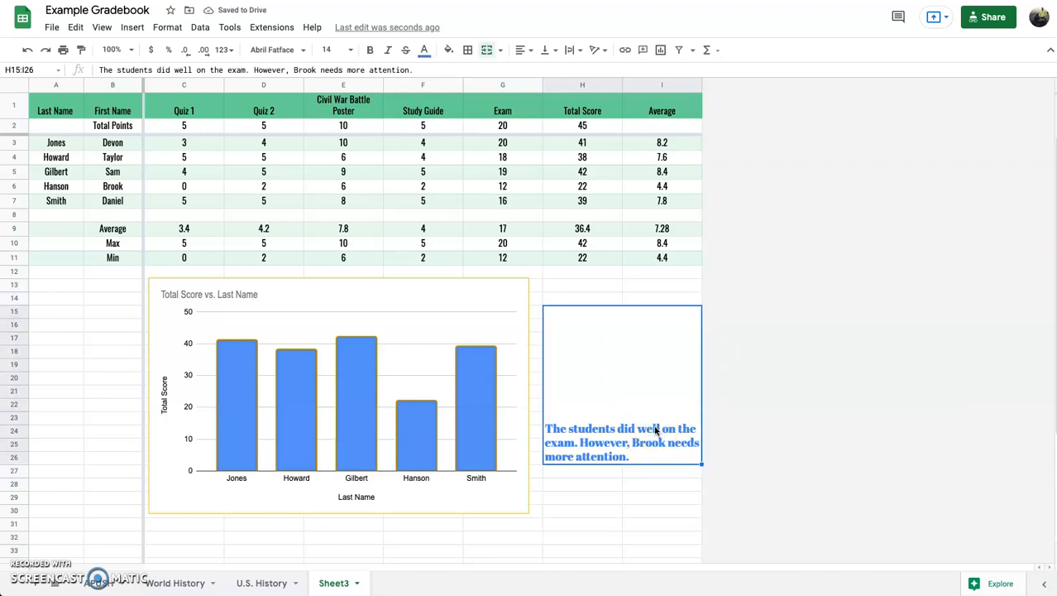
pyautogui.click(778, 386)
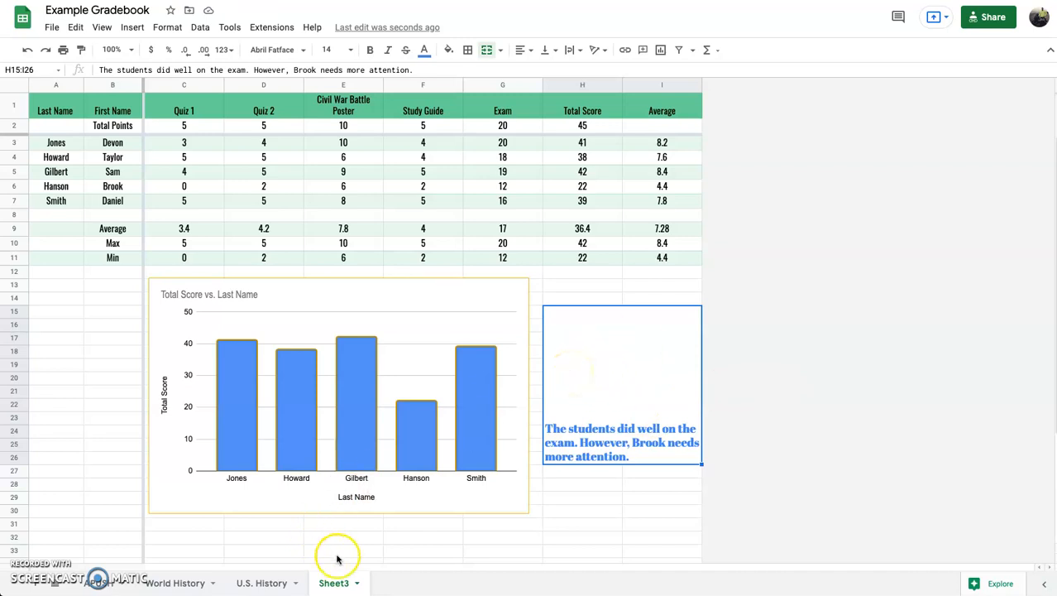
pyautogui.click(358, 584)
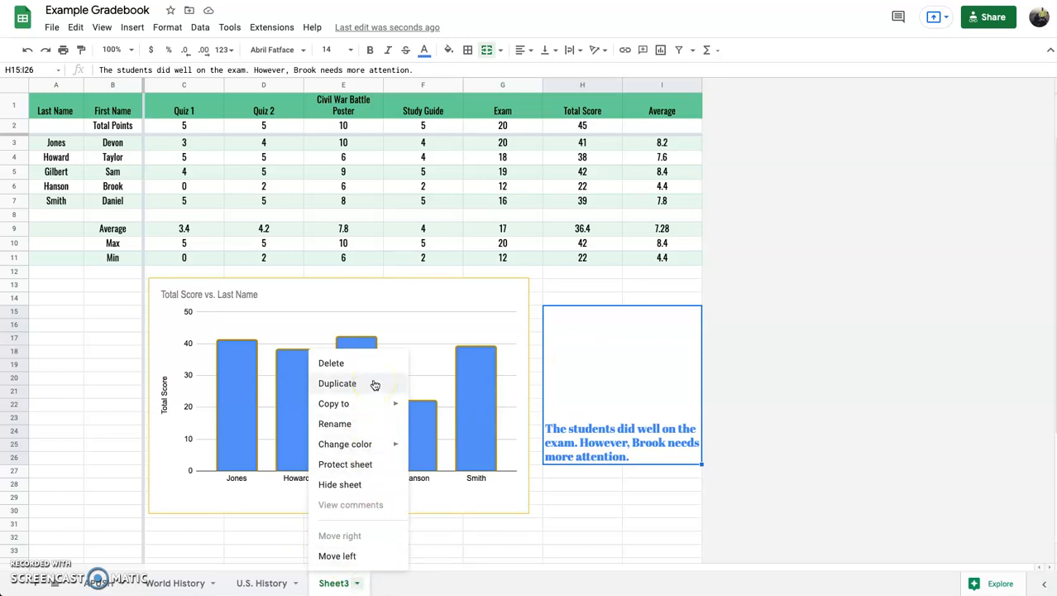
pyautogui.click(798, 396)
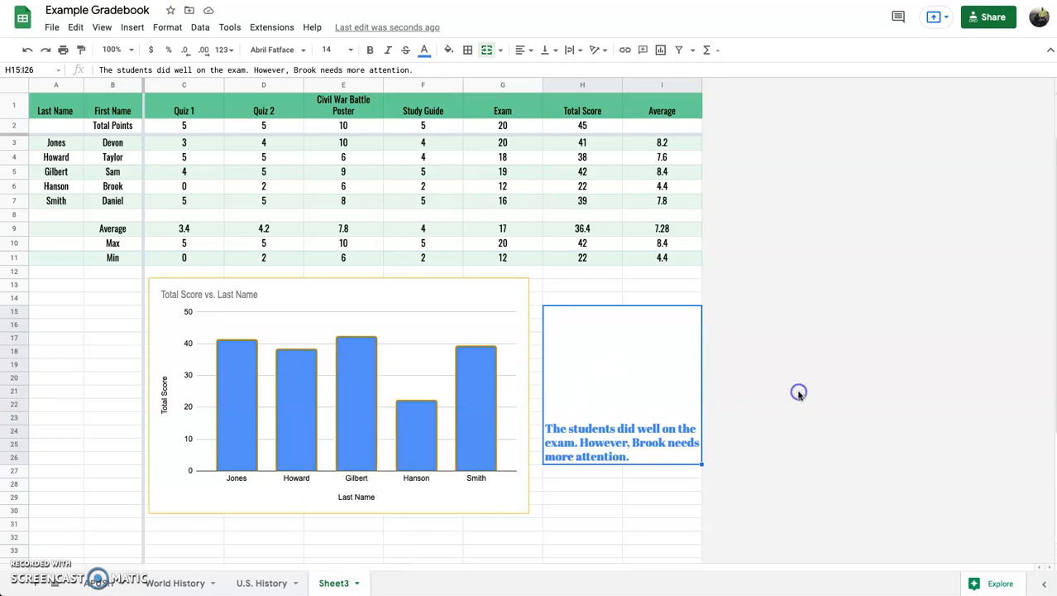
pyautogui.click(263, 584)
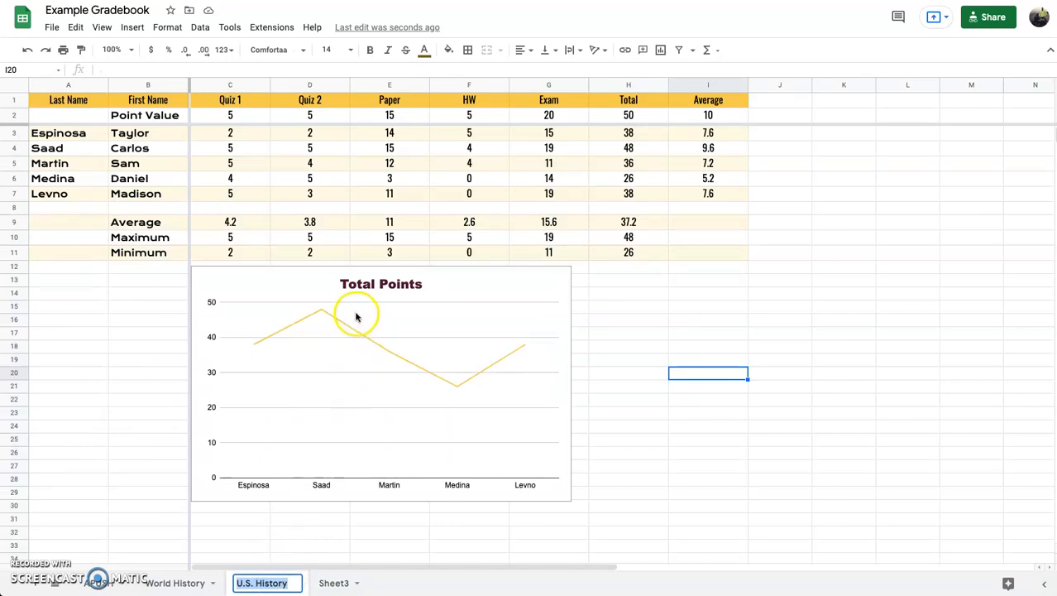
pyautogui.click(333, 583)
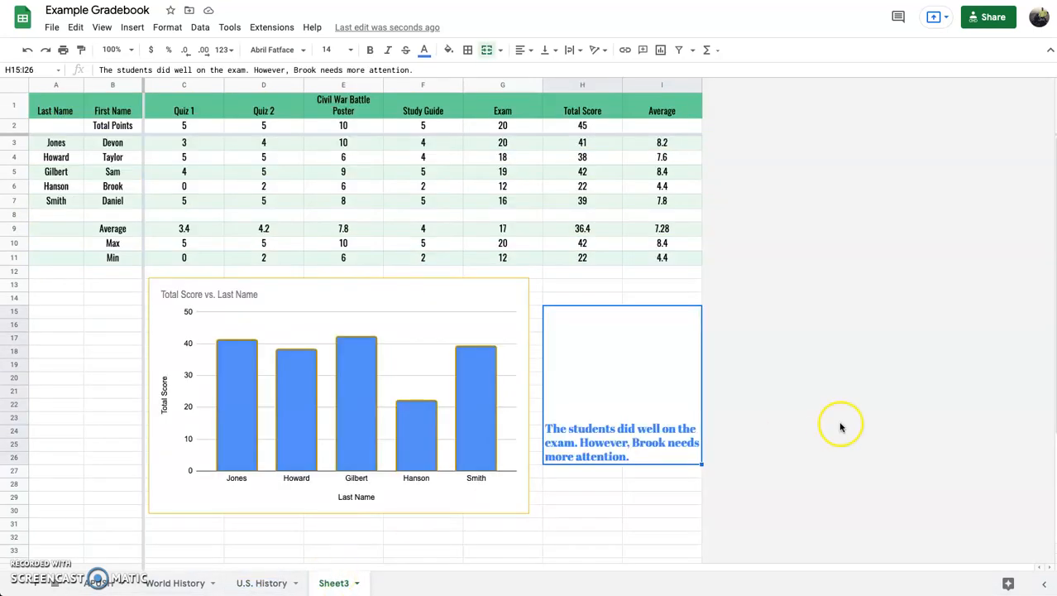
# - Duplicate Sheet3 and open the copied sheet's total score chart for editing
pyautogui.click(357, 583)
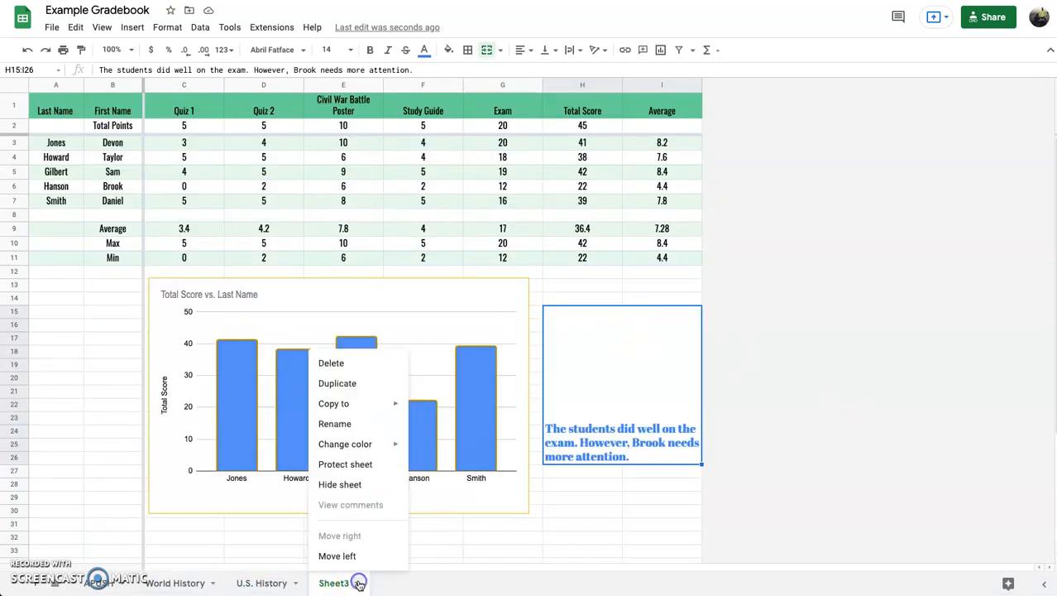
pyautogui.click(369, 388)
pyautogui.click(518, 303)
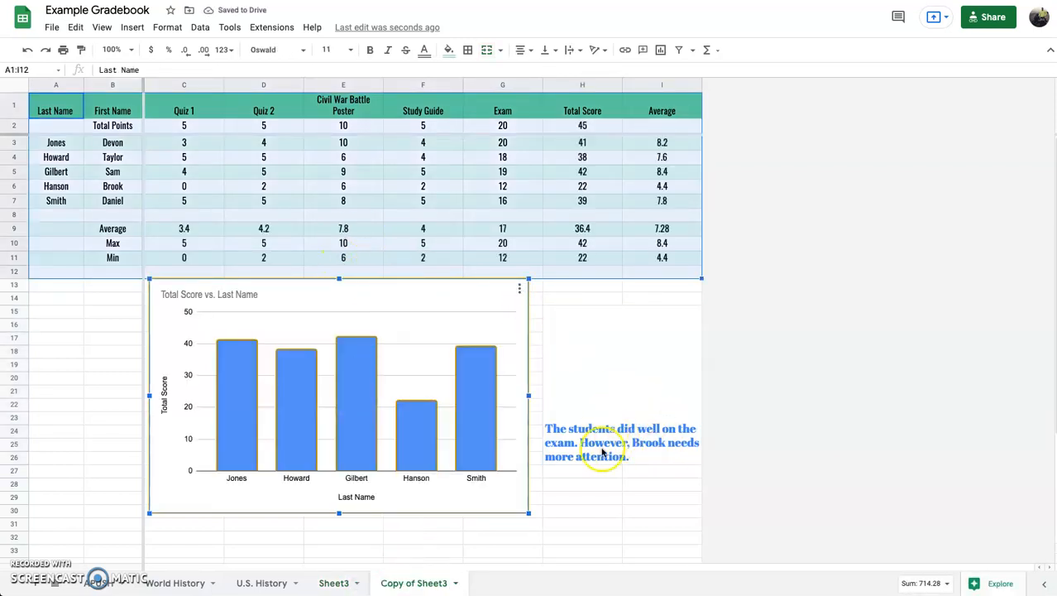
pyautogui.click(519, 290)
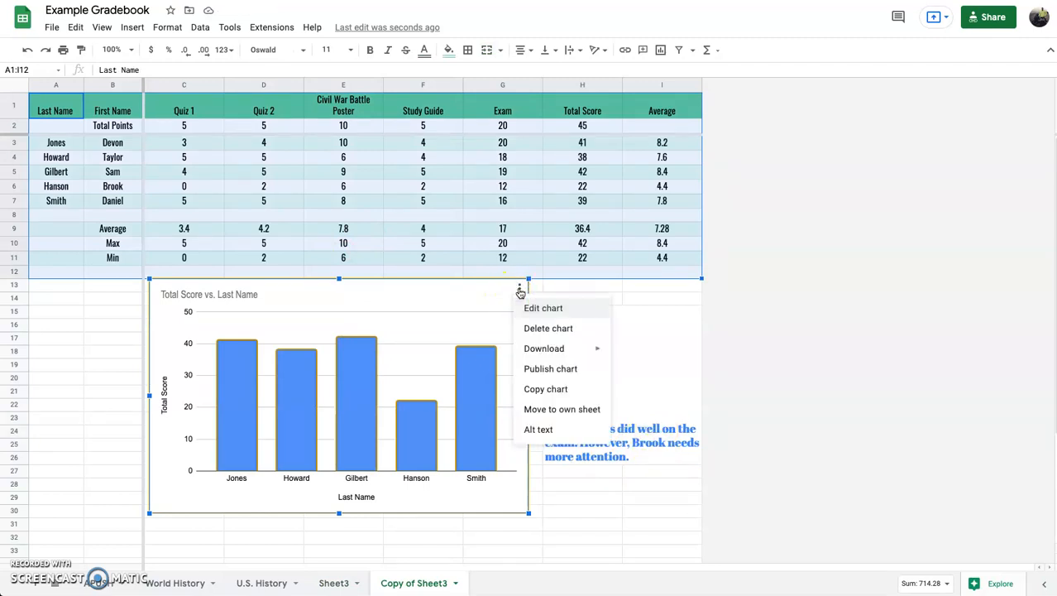
pyautogui.click(539, 307)
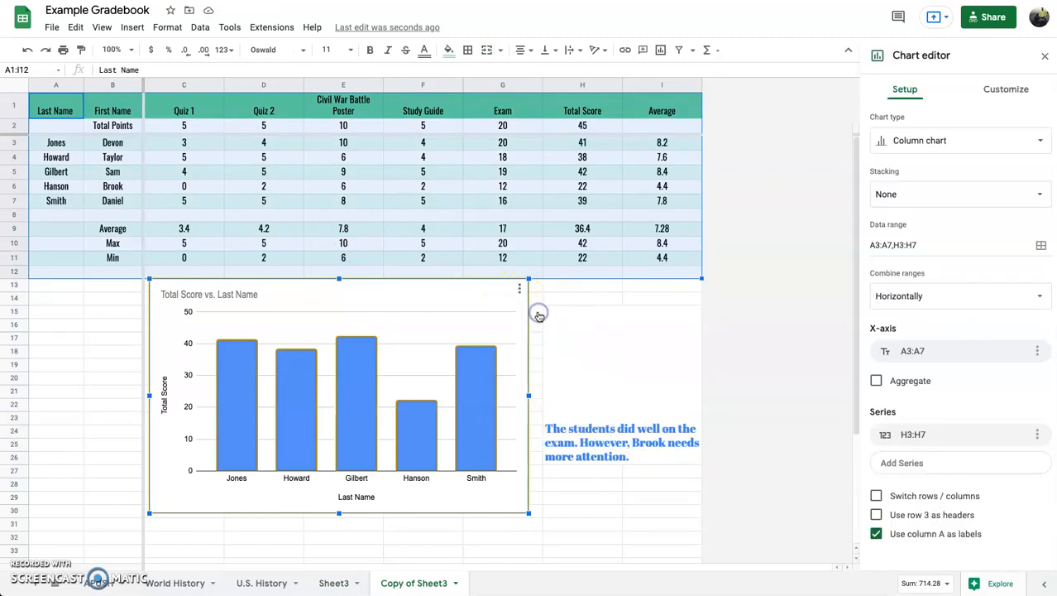
# - Try the copied total score chart as a stacked area chart and as a bar chart
pyautogui.click(965, 146)
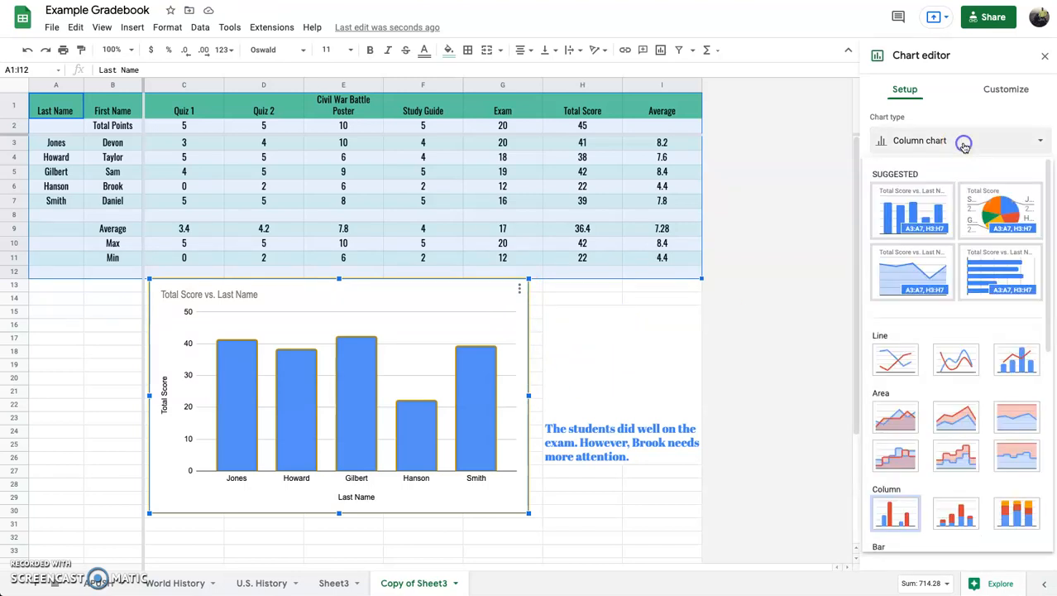
pyautogui.click(949, 253)
pyautogui.click(985, 148)
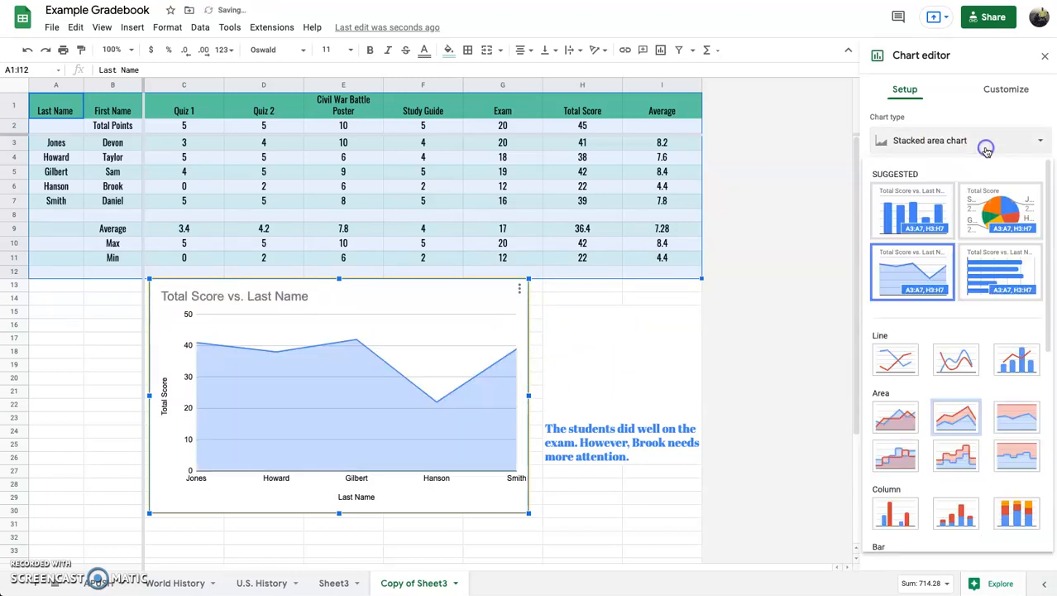
pyautogui.click(999, 271)
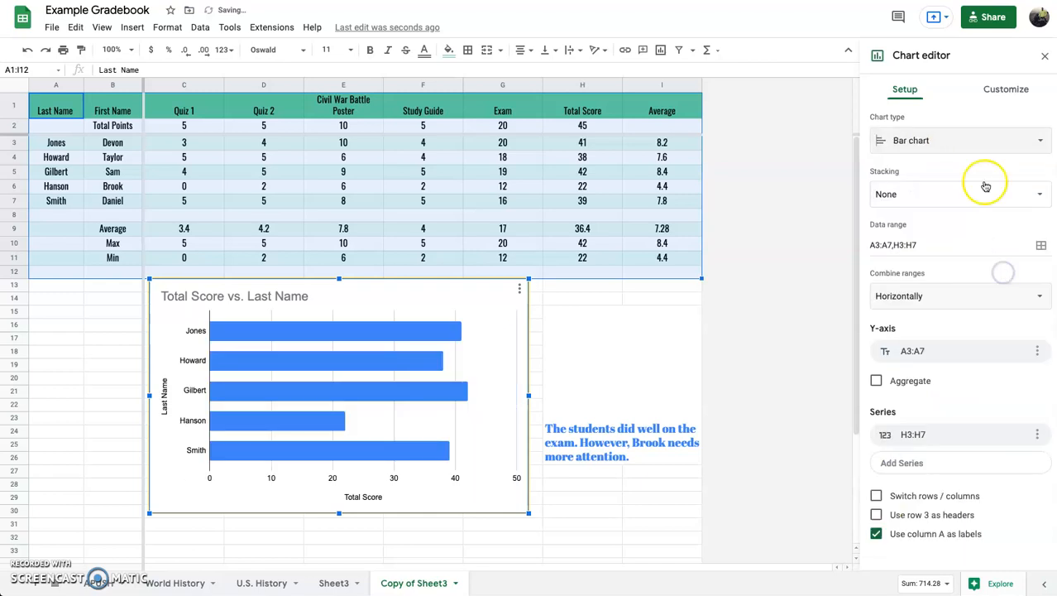
# - Change the copied sheet's total score chart to a line chart and close the chart editor
pyautogui.click(975, 142)
pyautogui.click(902, 351)
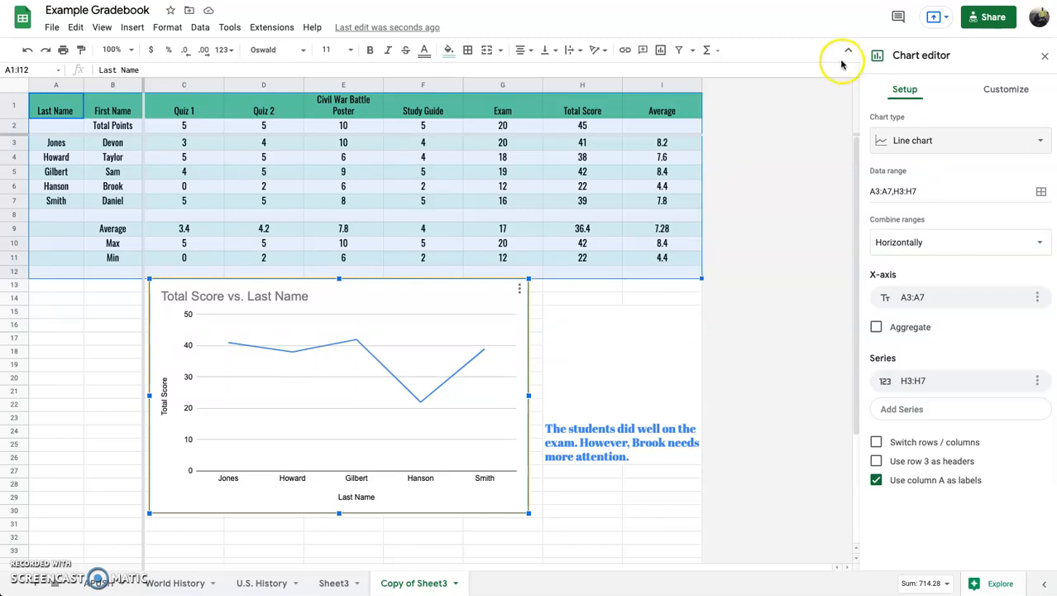
pyautogui.click(1046, 58)
pyautogui.click(918, 112)
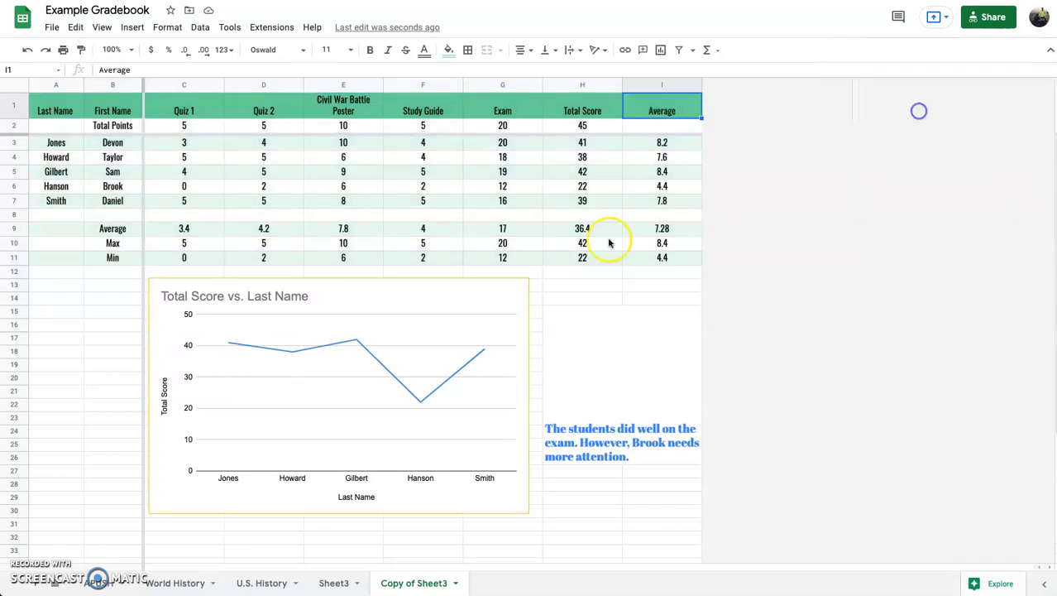
# - Add borders around all cells of the grade table A1:I11 on the copied sheet
pyautogui.moveTo(67, 111); pyautogui.dragTo(662, 257)
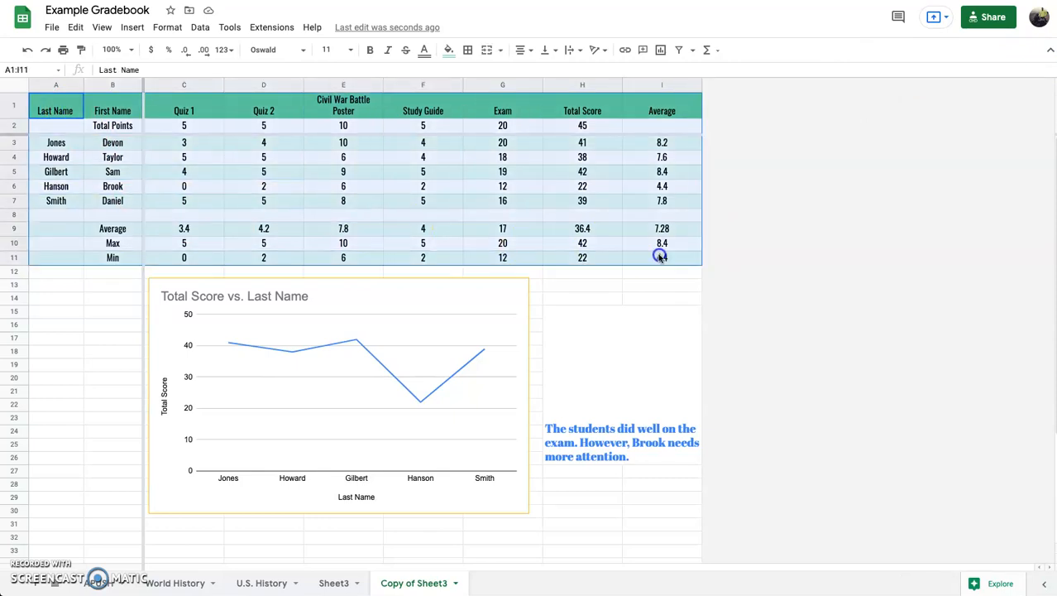
pyautogui.click(468, 51)
pyautogui.click(471, 53)
pyautogui.click(470, 51)
pyautogui.click(471, 76)
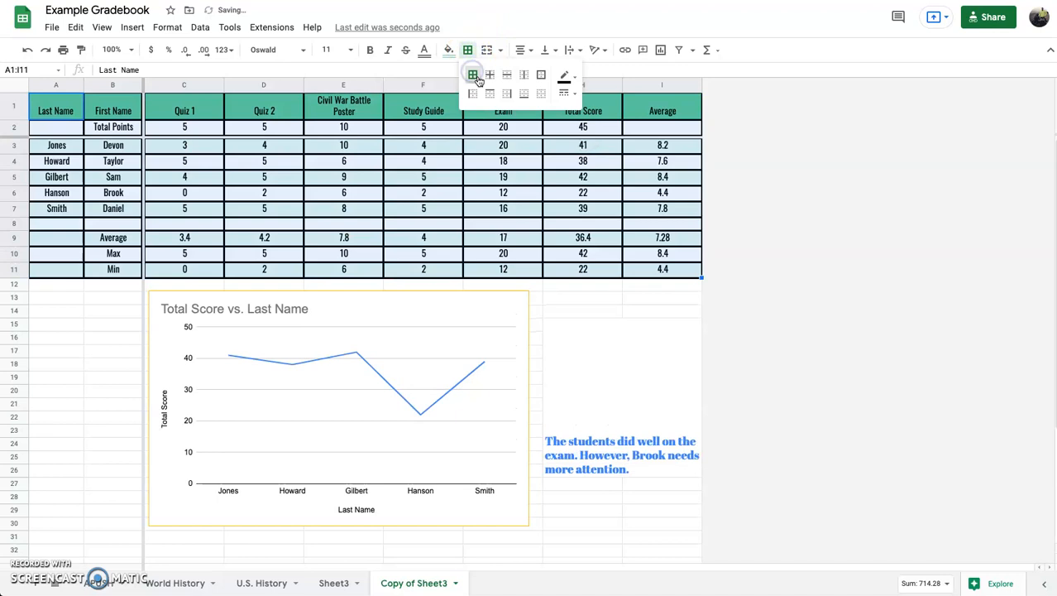
# - Compare thin and medium line styles for the grade table's black borders and keep the thin solid line
pyautogui.click(563, 76)
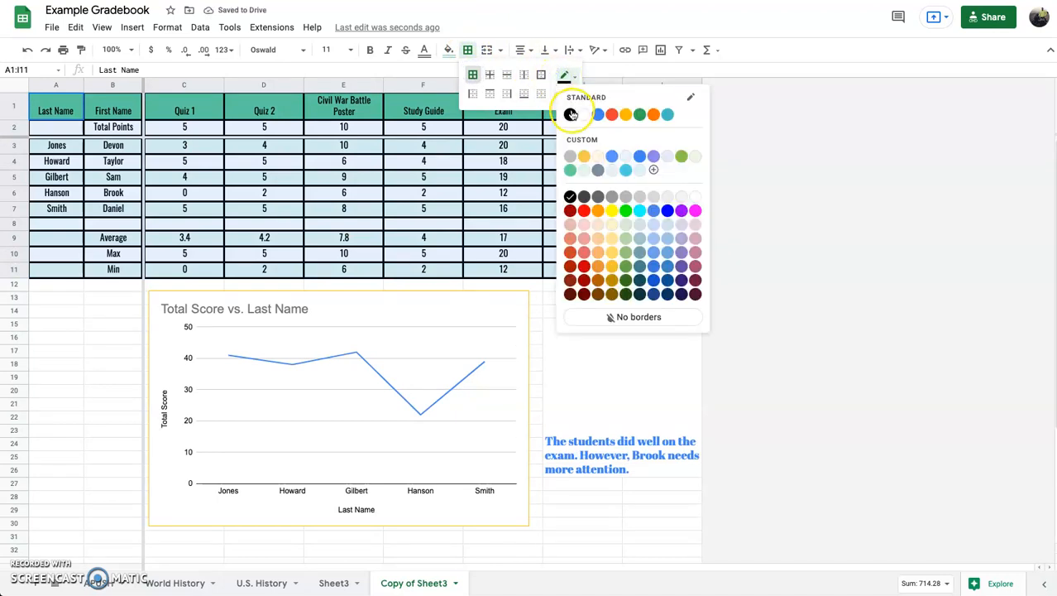
pyautogui.click(564, 94)
pyautogui.click(579, 118)
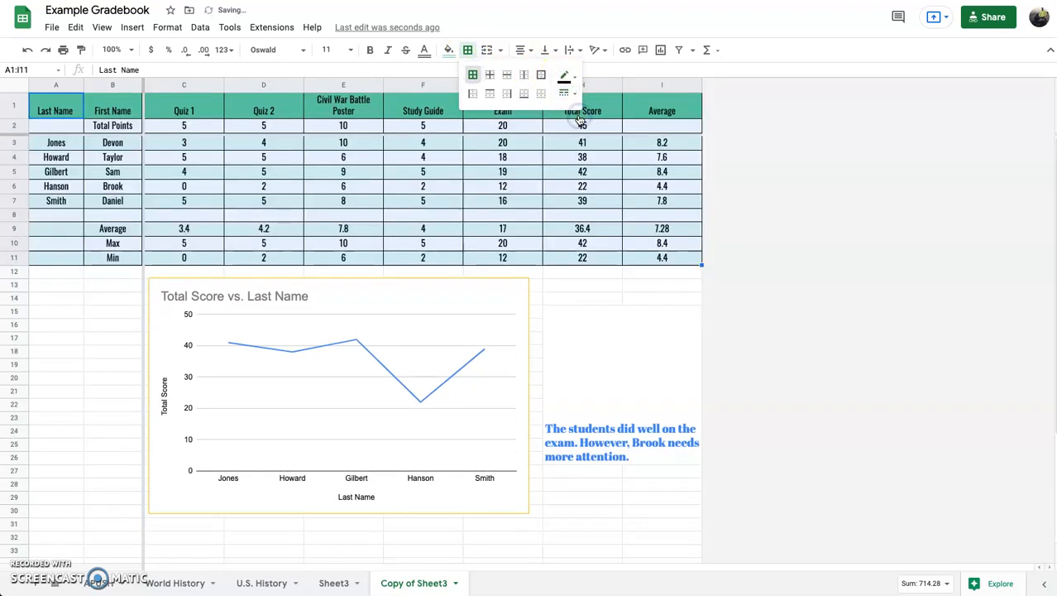
pyautogui.click(569, 97)
pyautogui.click(583, 130)
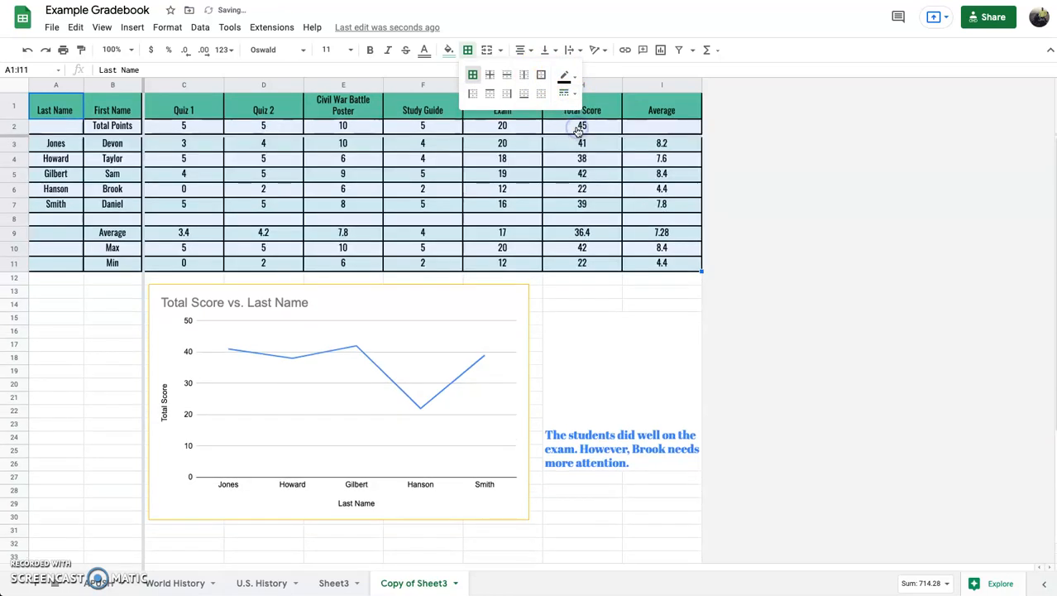
pyautogui.click(564, 94)
pyautogui.click(581, 122)
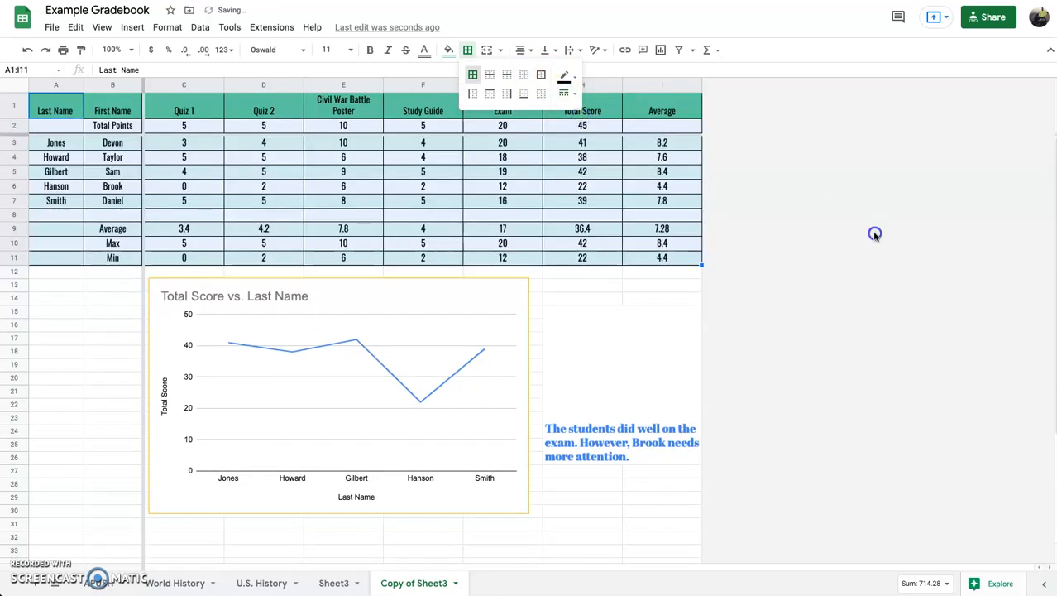
pyautogui.click(873, 233)
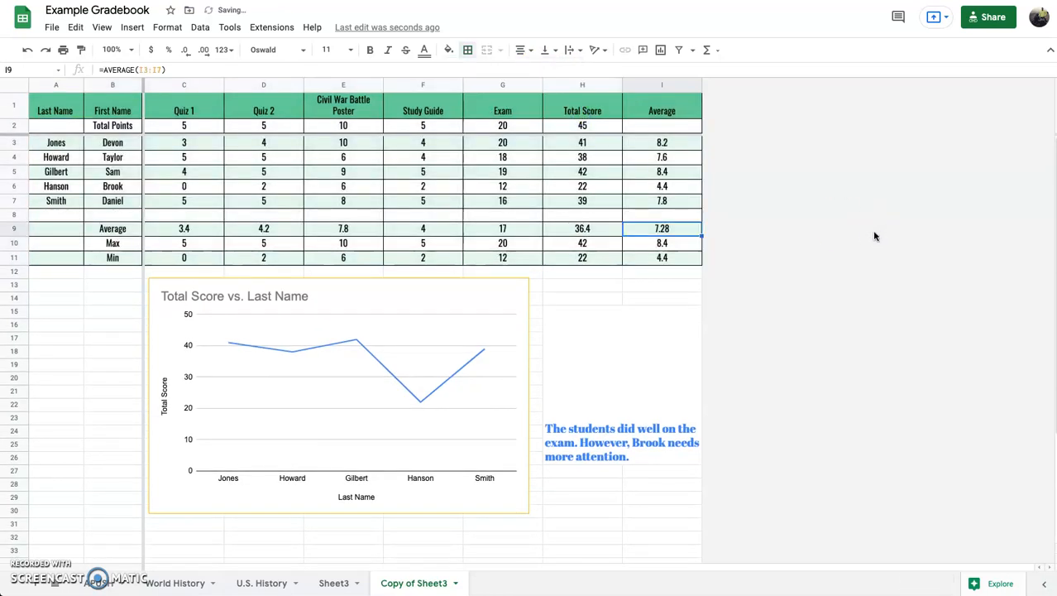
# - Publish the entire document to the web as a web page
pyautogui.click(52, 28)
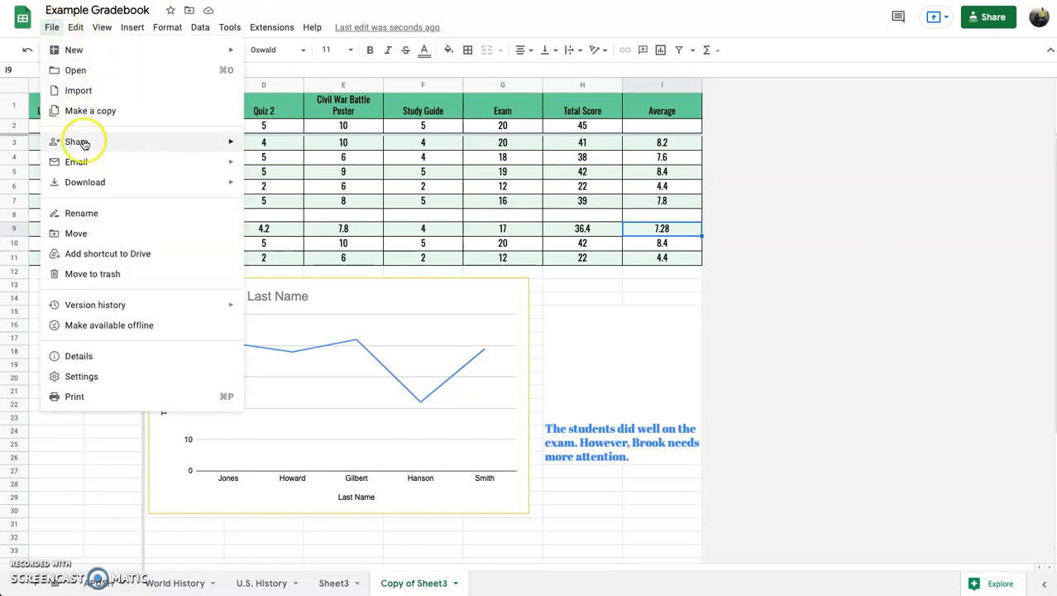
pyautogui.moveTo(82, 143)
pyautogui.click(291, 168)
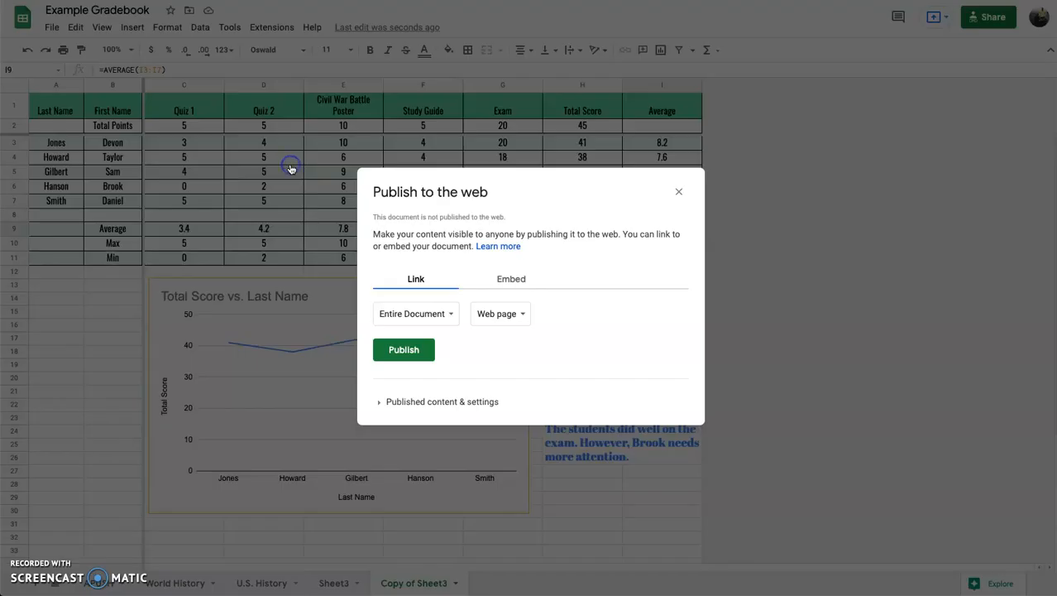
pyautogui.click(405, 349)
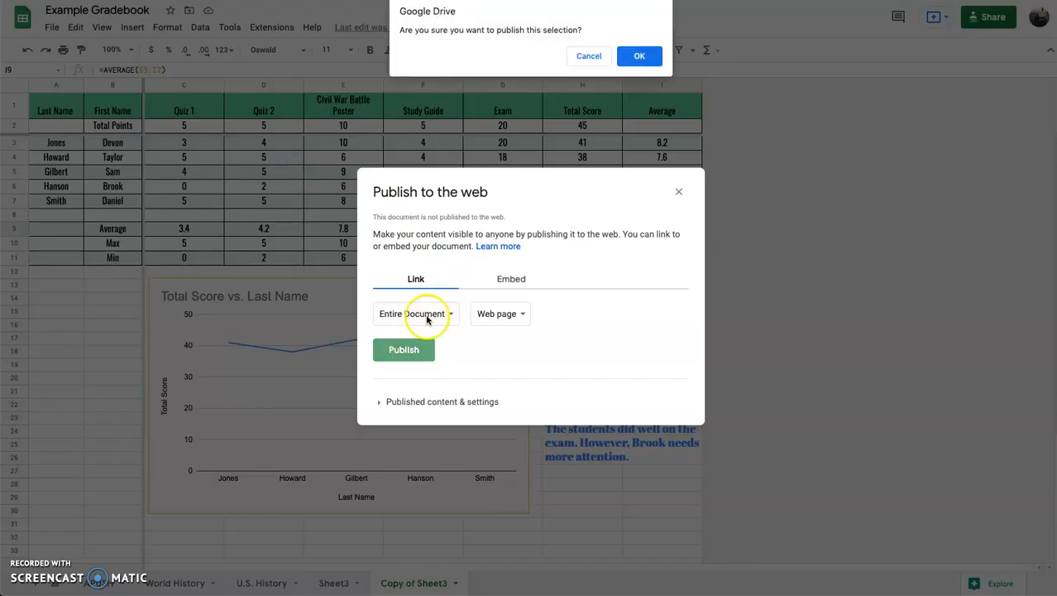
pyautogui.click(636, 54)
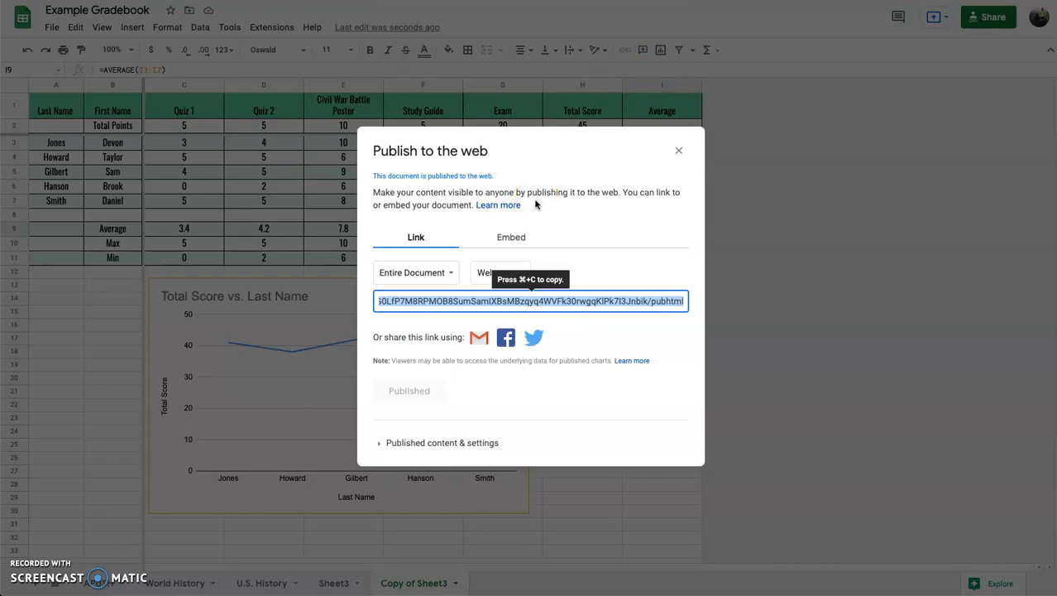
# - Open the published spreadsheet link in a new browser tab
pyautogui.press('super+t')
pyautogui.write('https://docs.google.com/spreadsheets/d/e/2PACX-1vRe8O5_tjSHEbNtyfmCnVzZABnG0LfP7M8RPMOB8SumSamIXBsMBzqyq4WVFk30rwgqKlPk7I3Jnbik/pubhtml')
pyautogui.press('Return')
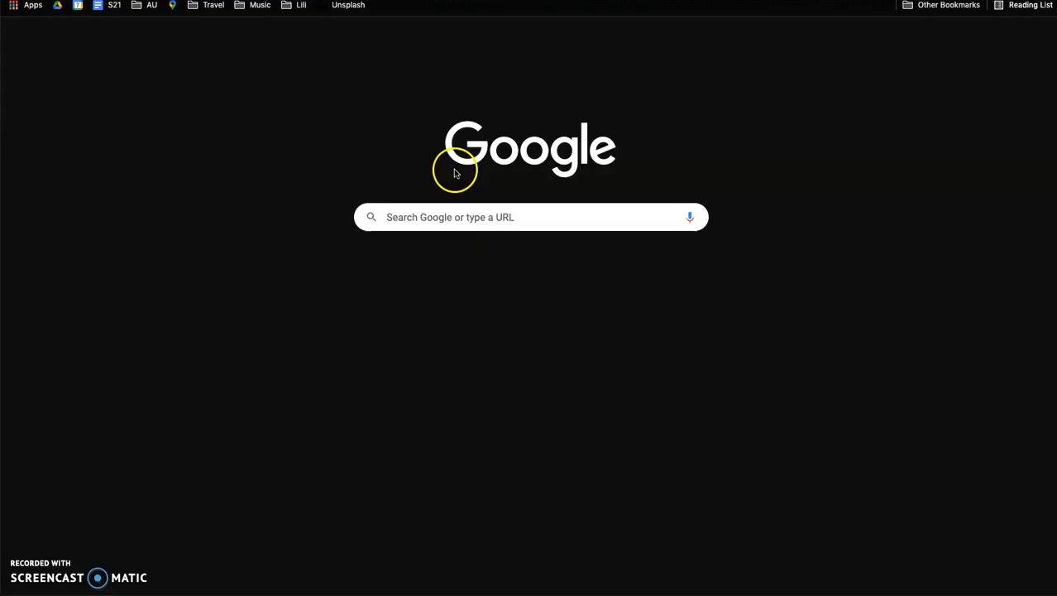